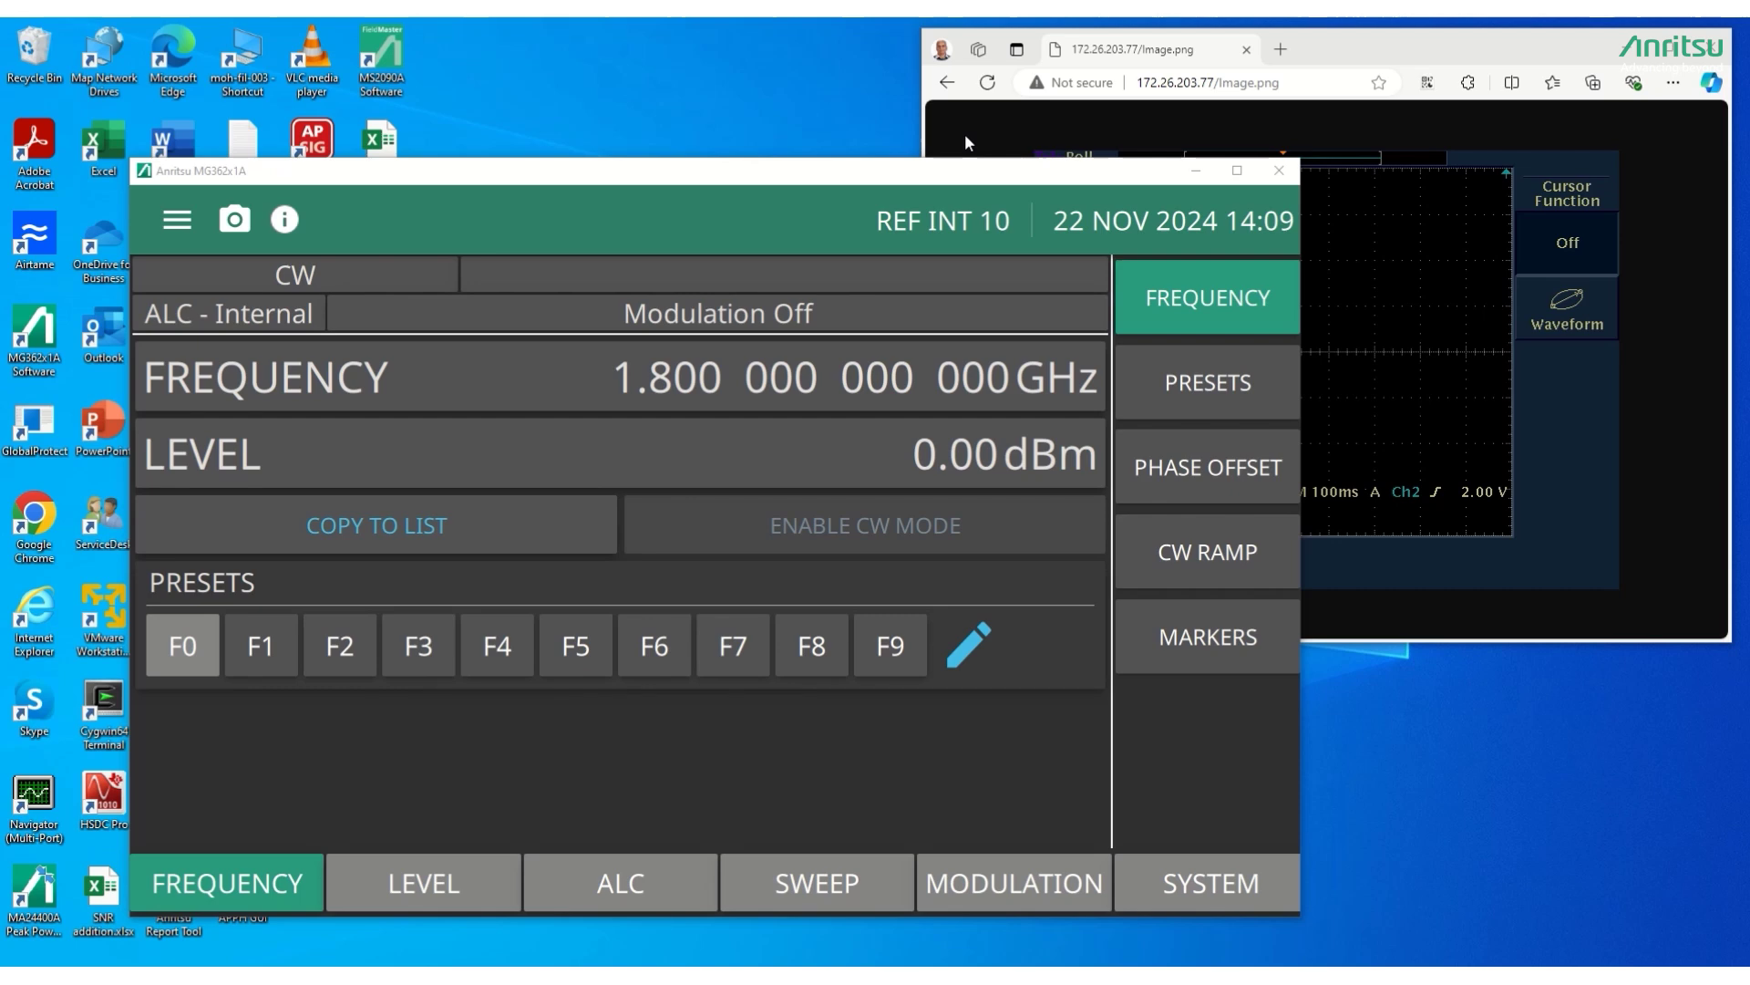
Step: Shift the signal generator window aside and bring the oscilloscope image window forward beside it
drag(837, 179, 855, 178)
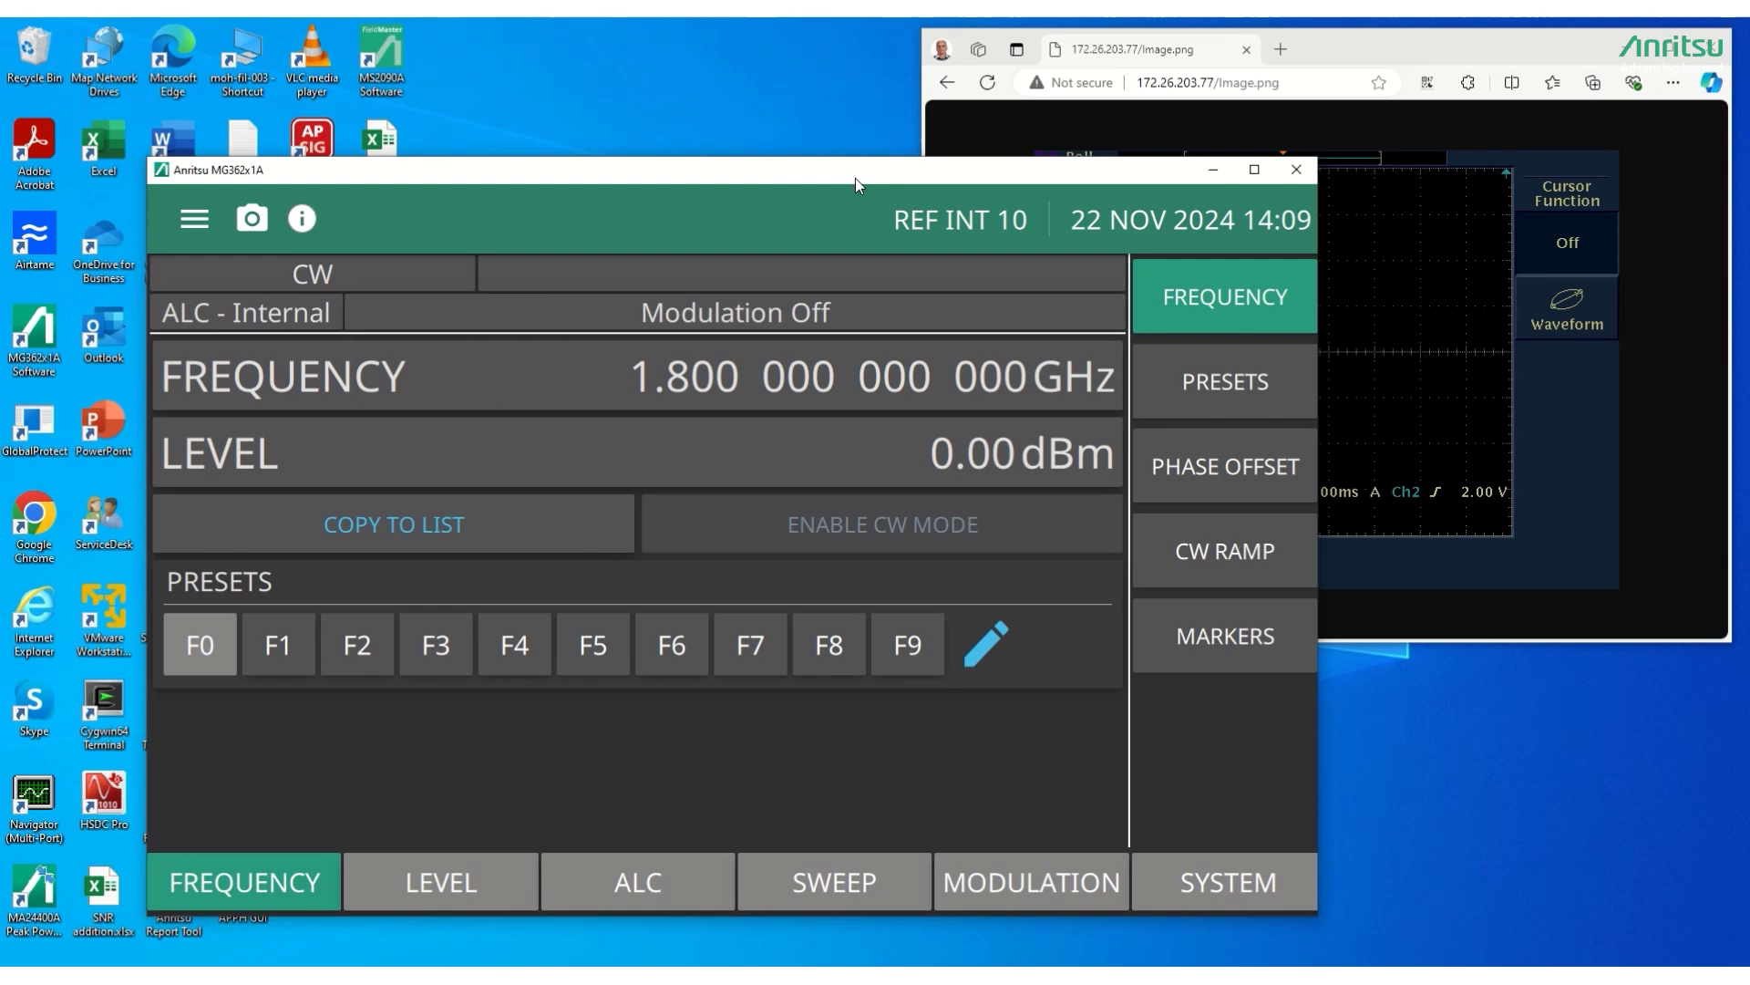
drag(856, 177, 847, 172)
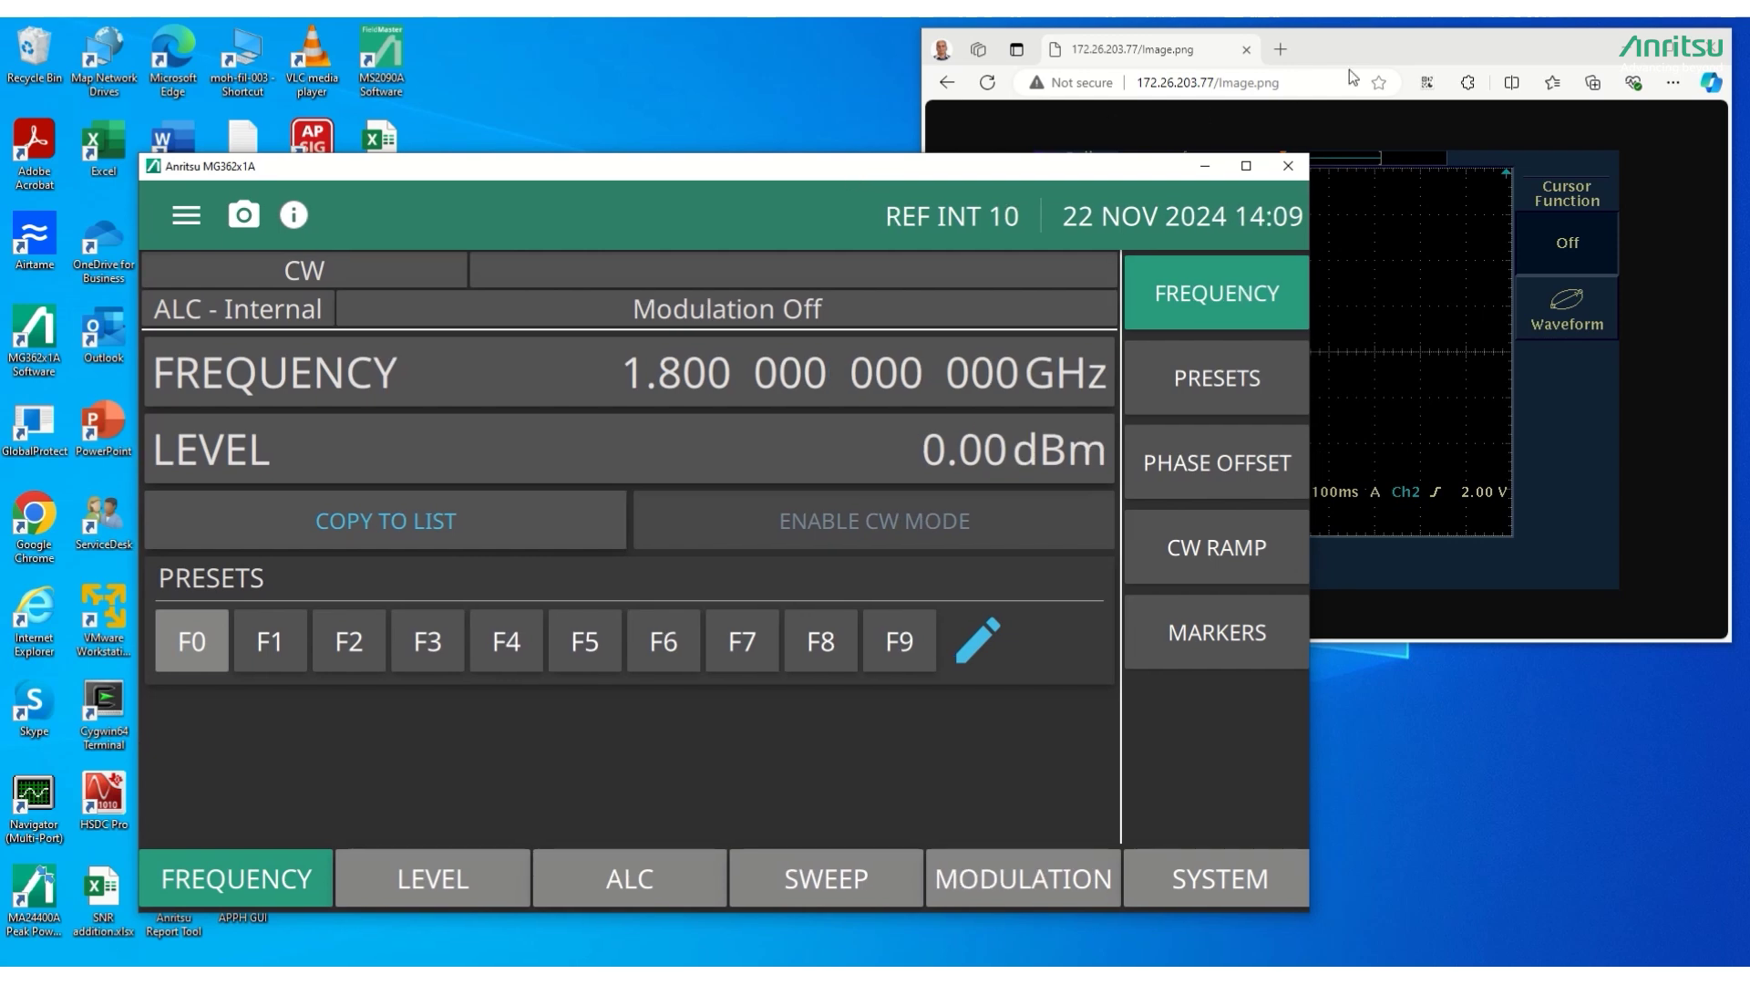
mouse_move(1354, 56)
mouse_down()
mouse_move(1363, 45)
mouse_move(1333, 62)
mouse_up()
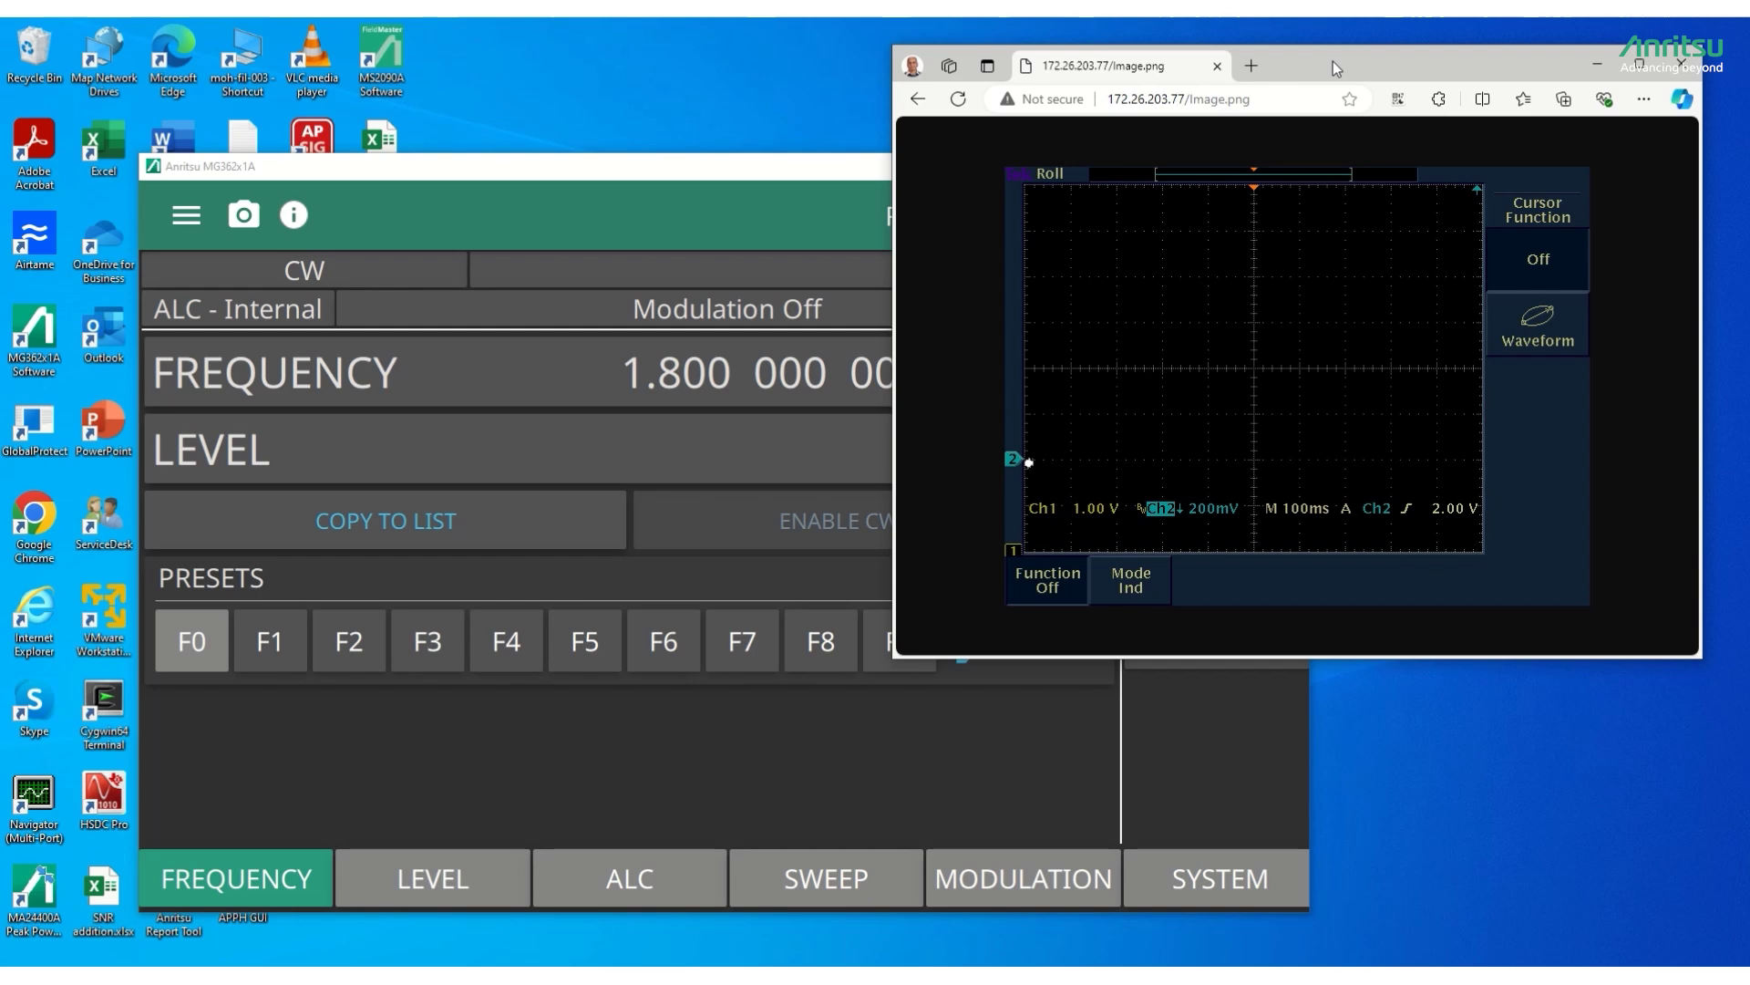
drag(1332, 62, 1332, 71)
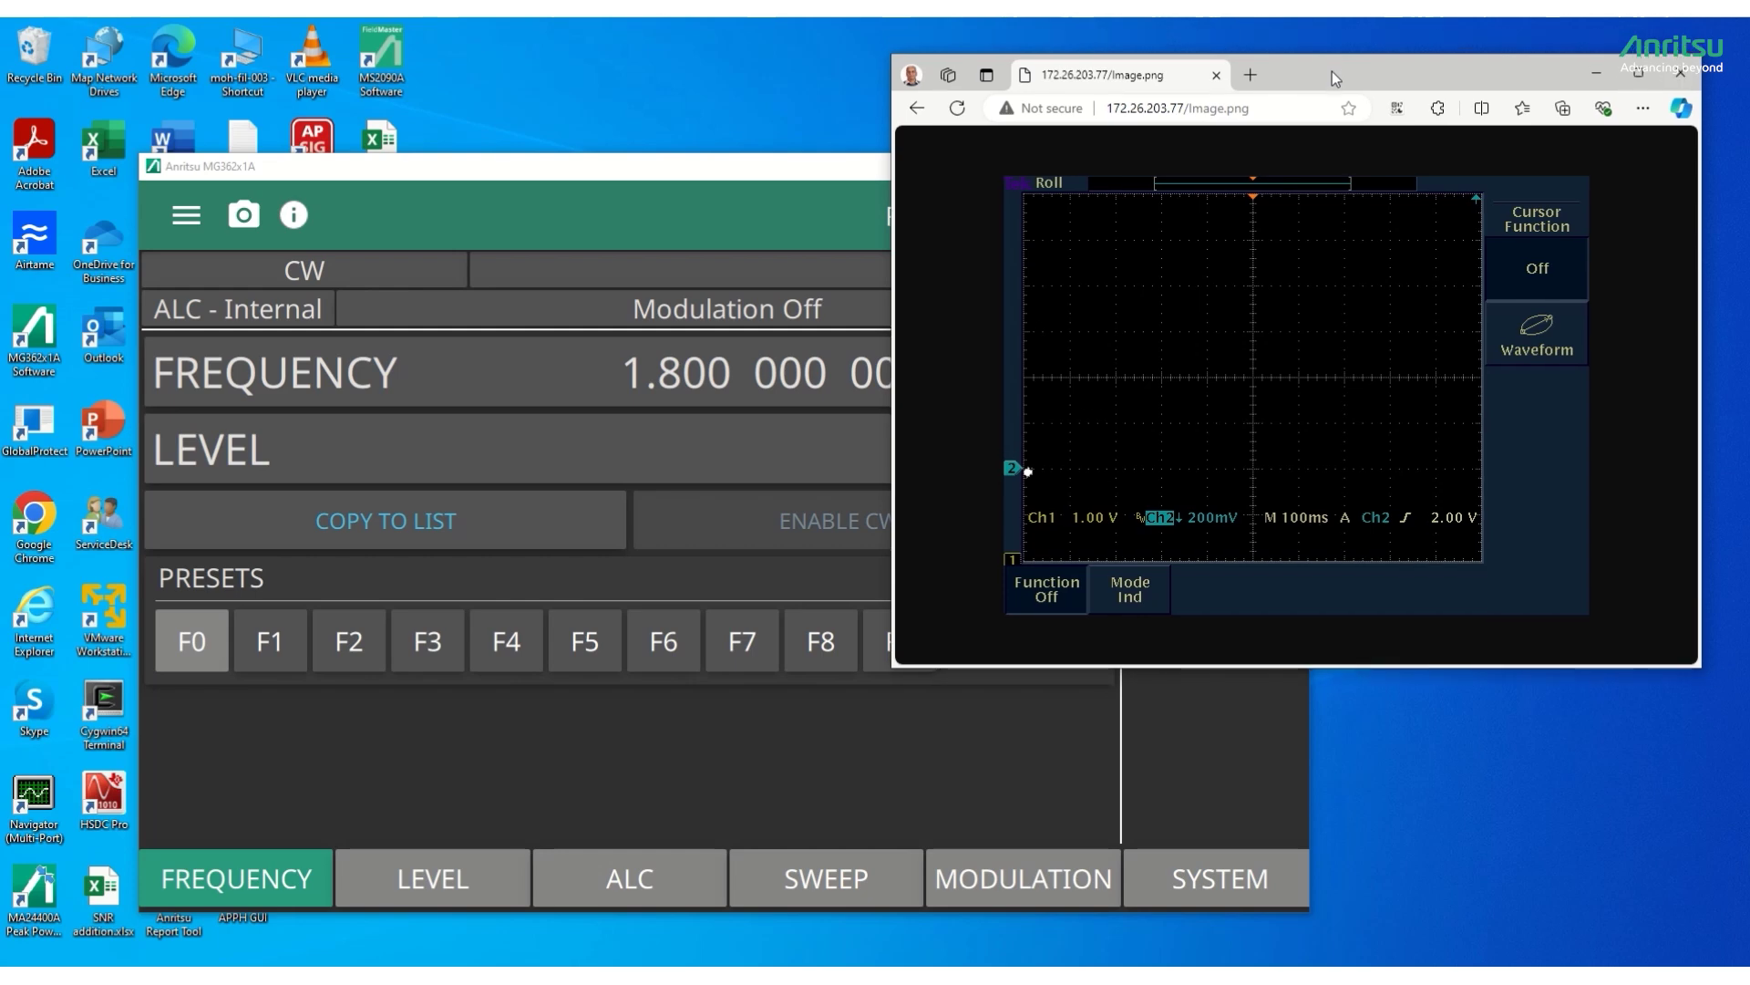
mouse_move(1332, 71)
mouse_down()
mouse_move(1317, 79)
mouse_move(1337, 62)
mouse_up()
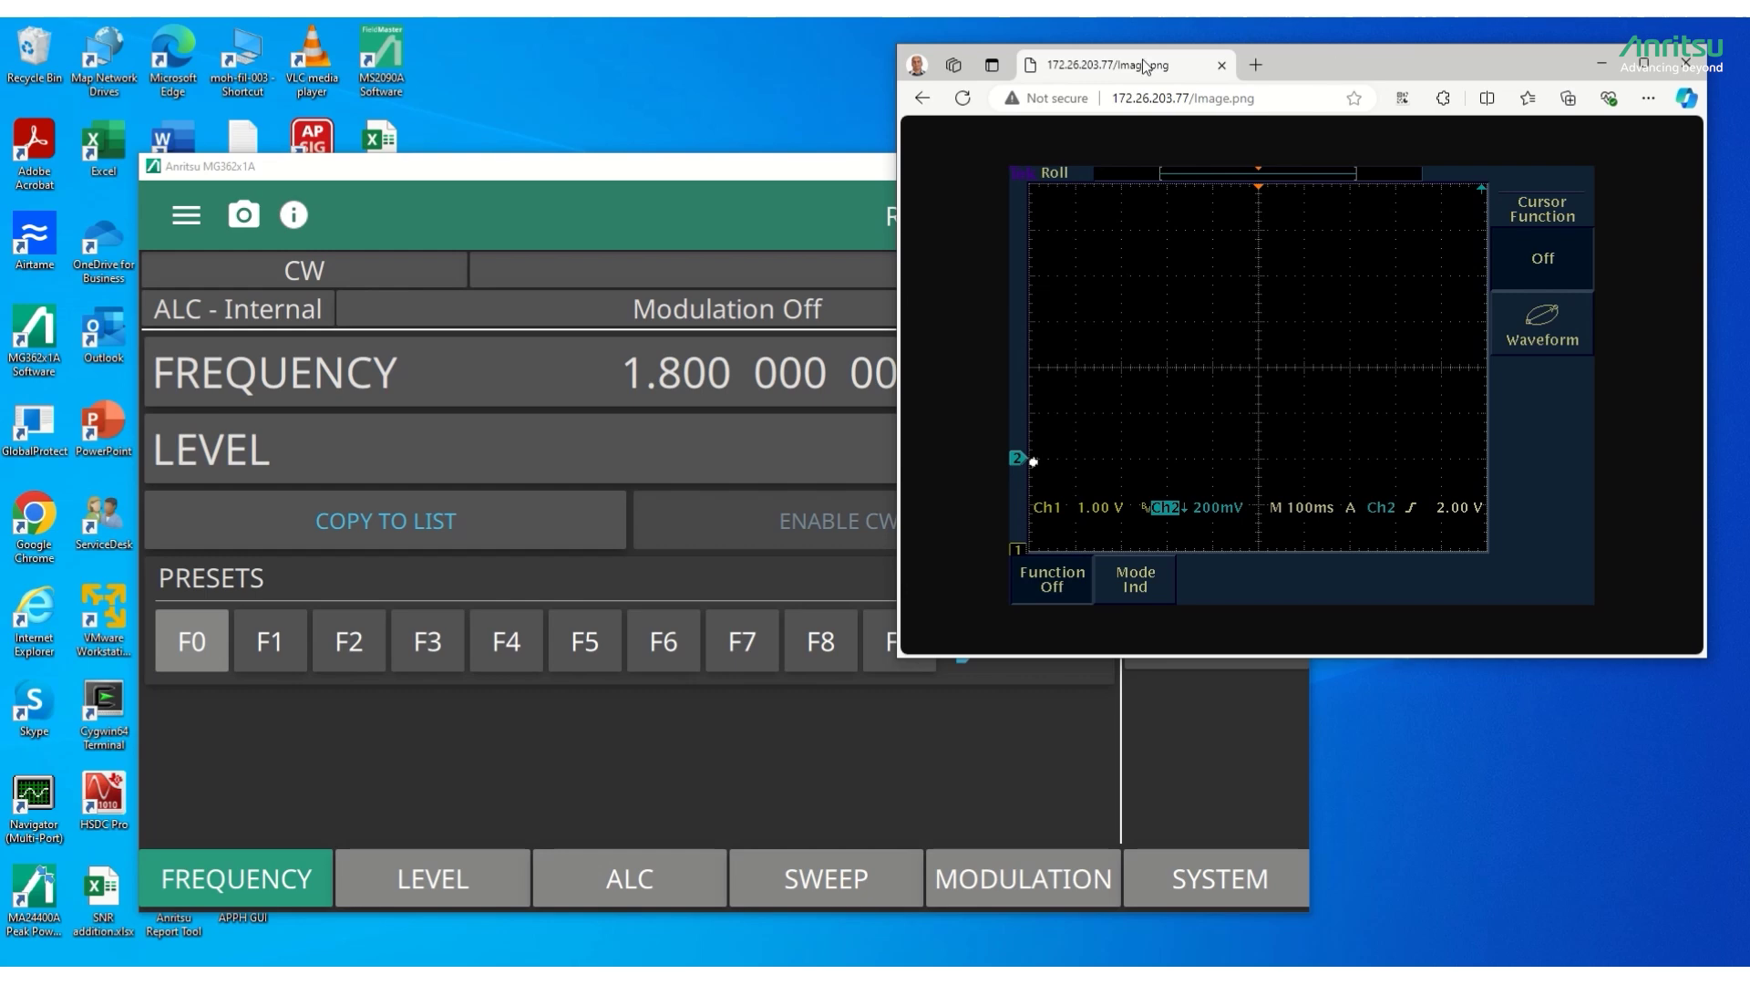
mouse_move(978, 38)
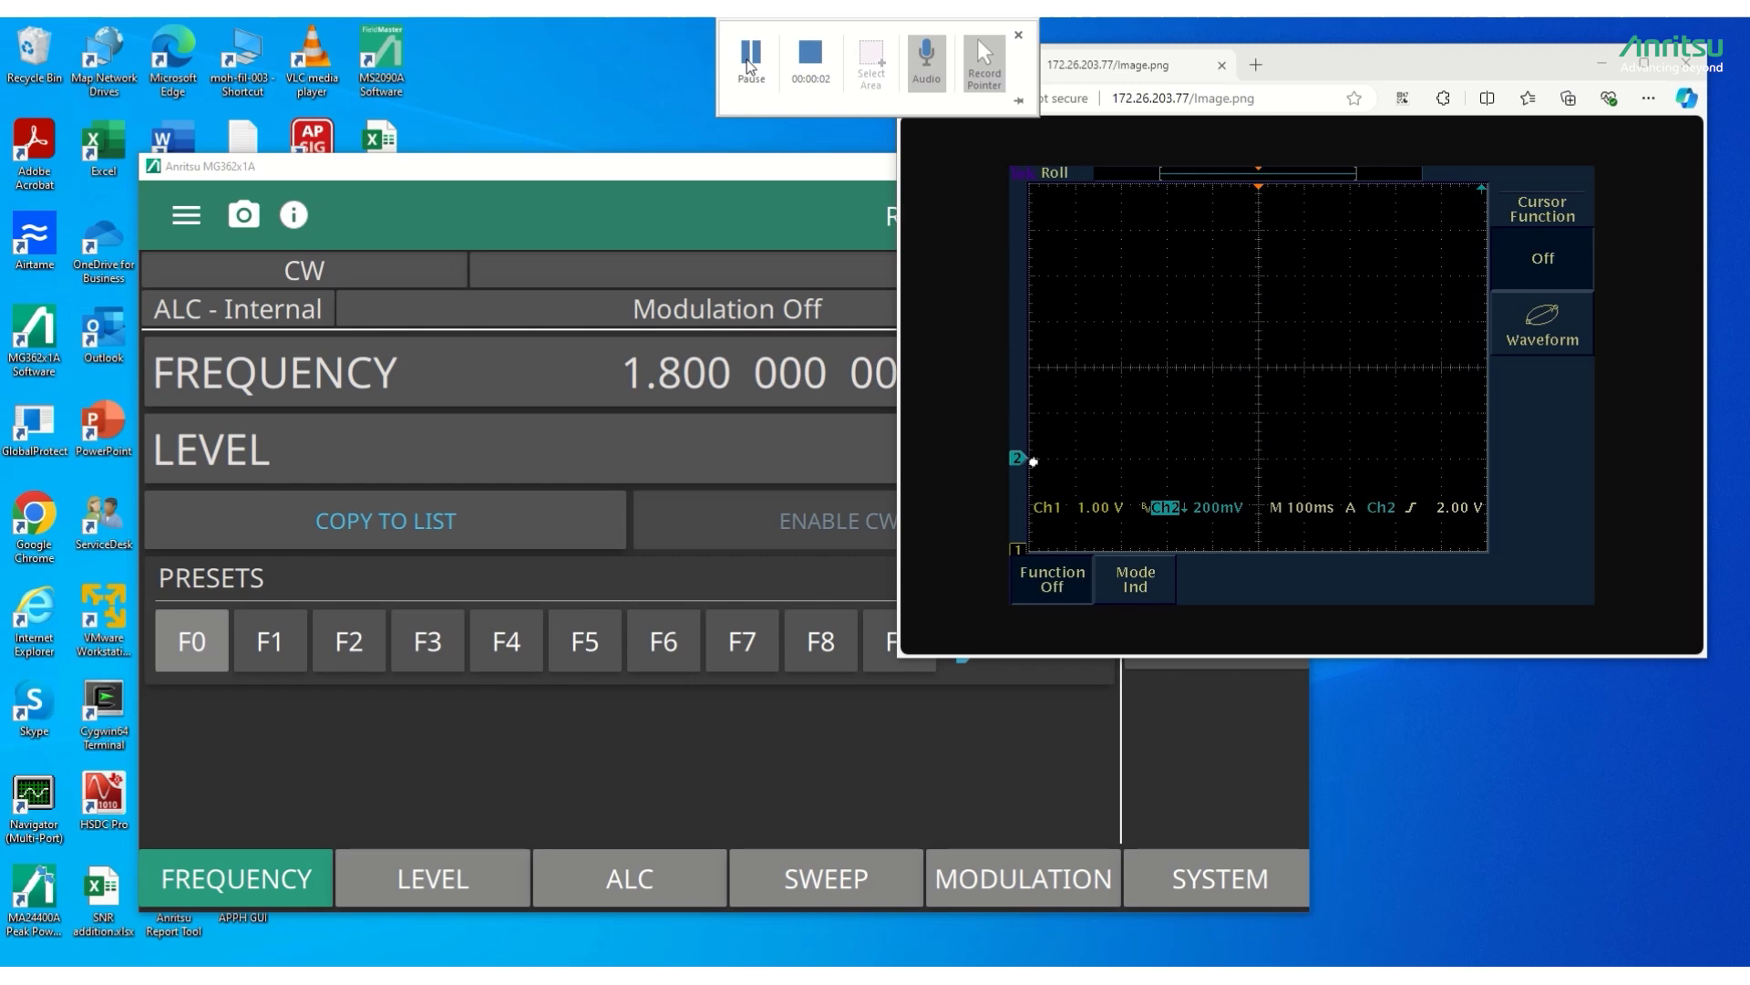
click(717, 173)
Step: Enter an output level of 13 dBm on the LEVEL row
drag(718, 173, 724, 166)
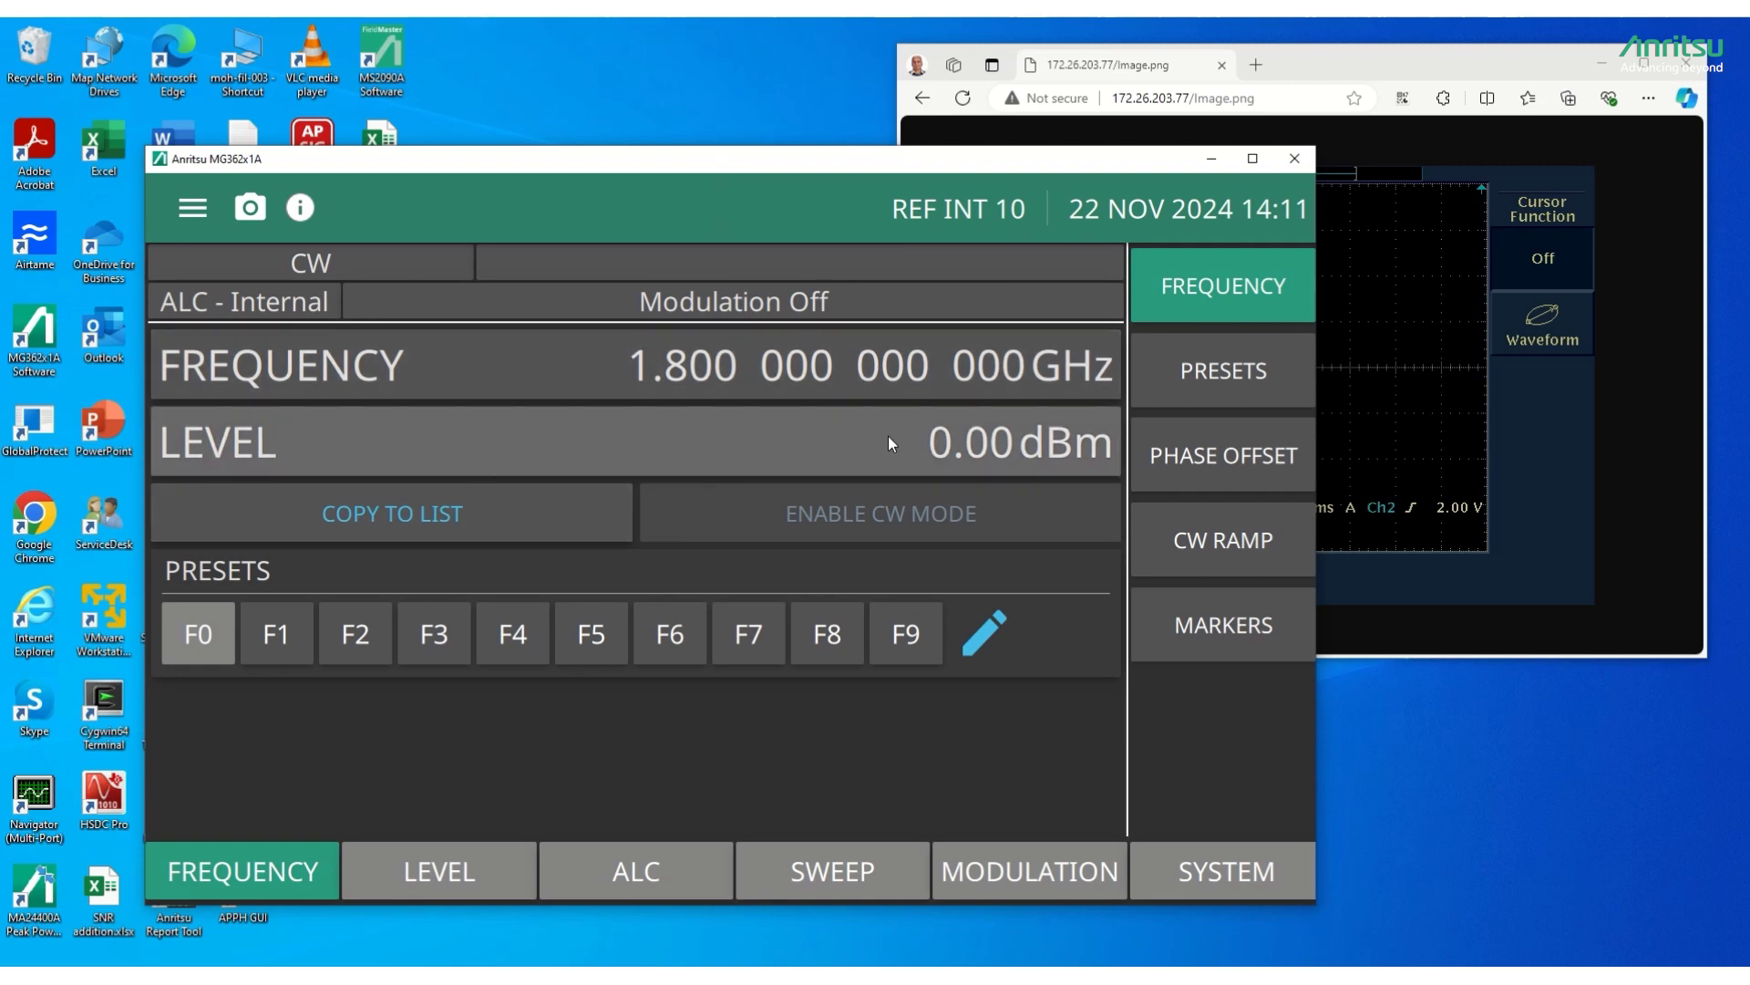
click(939, 447)
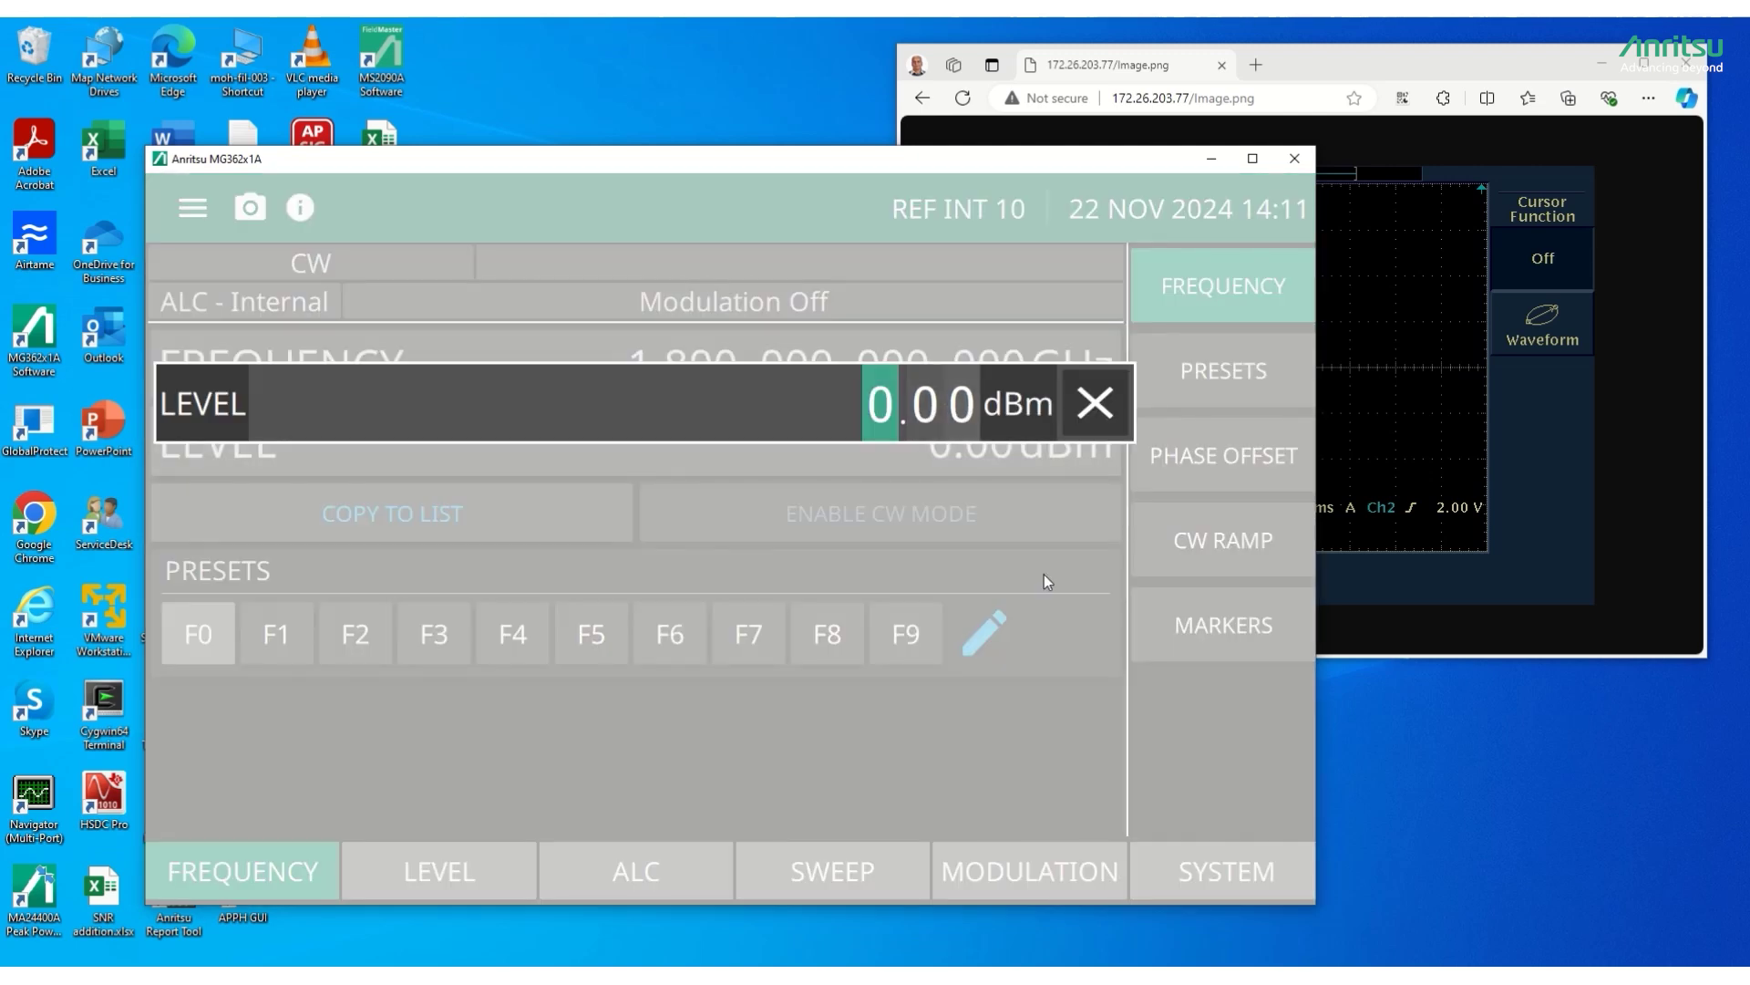
text(13)
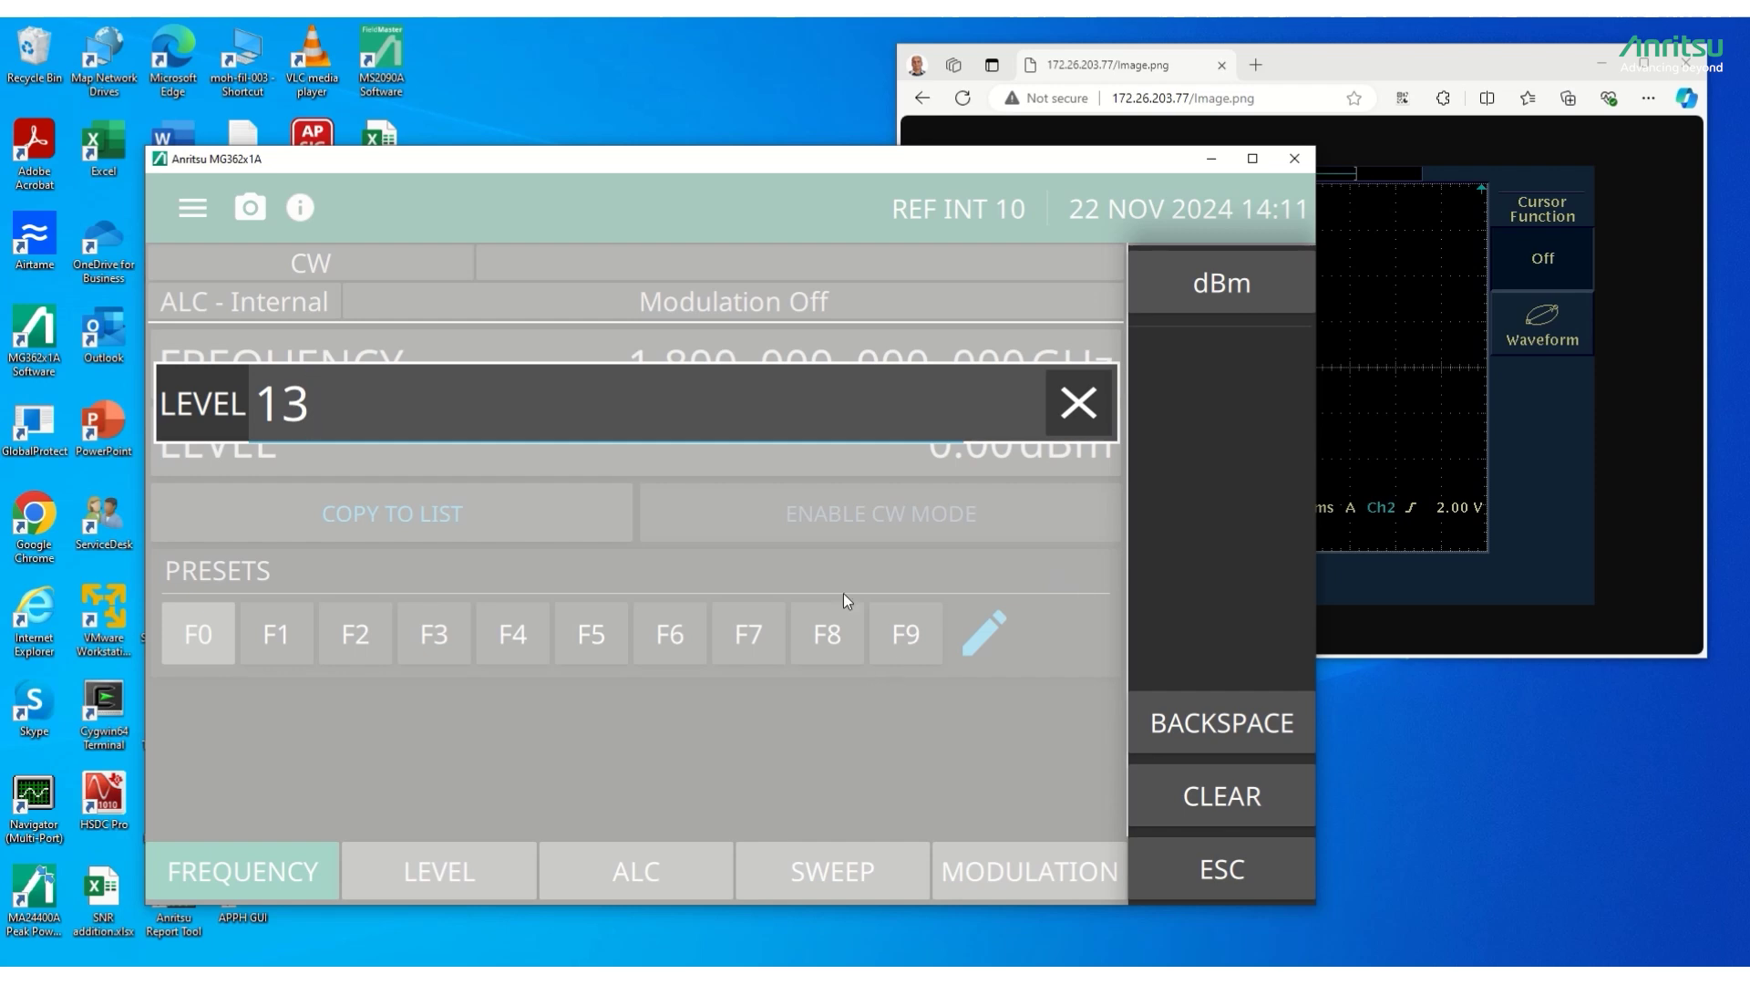
click(1262, 283)
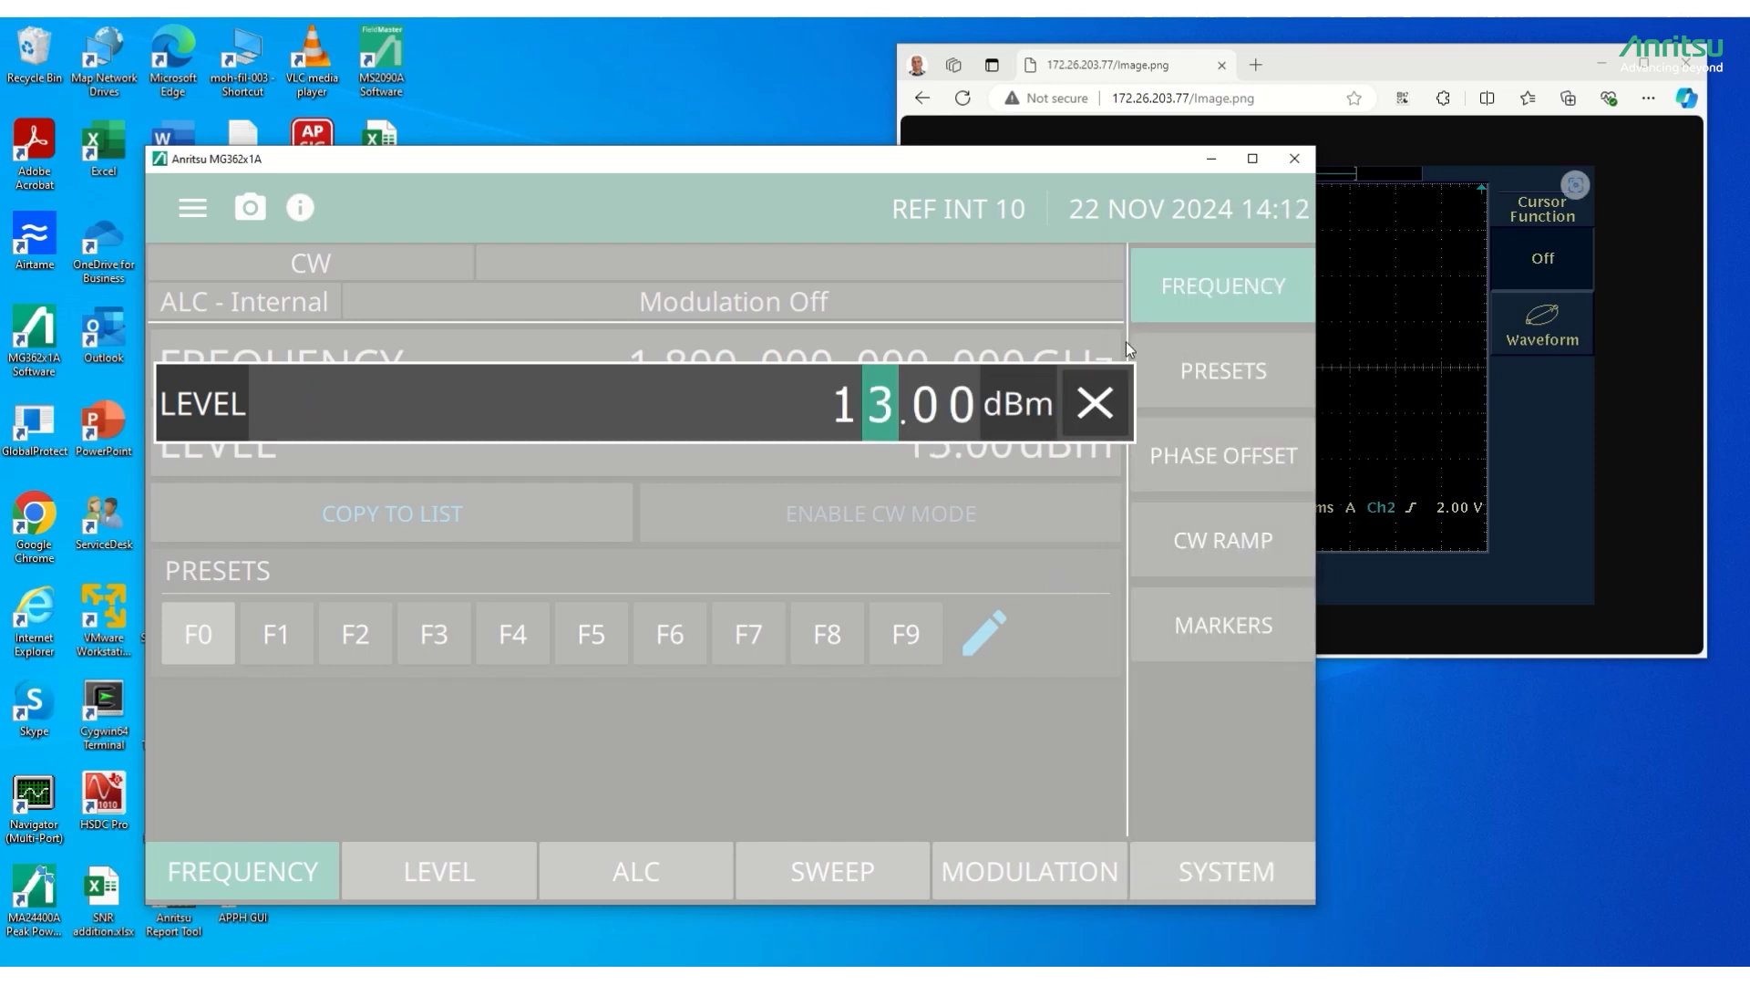
click(1127, 342)
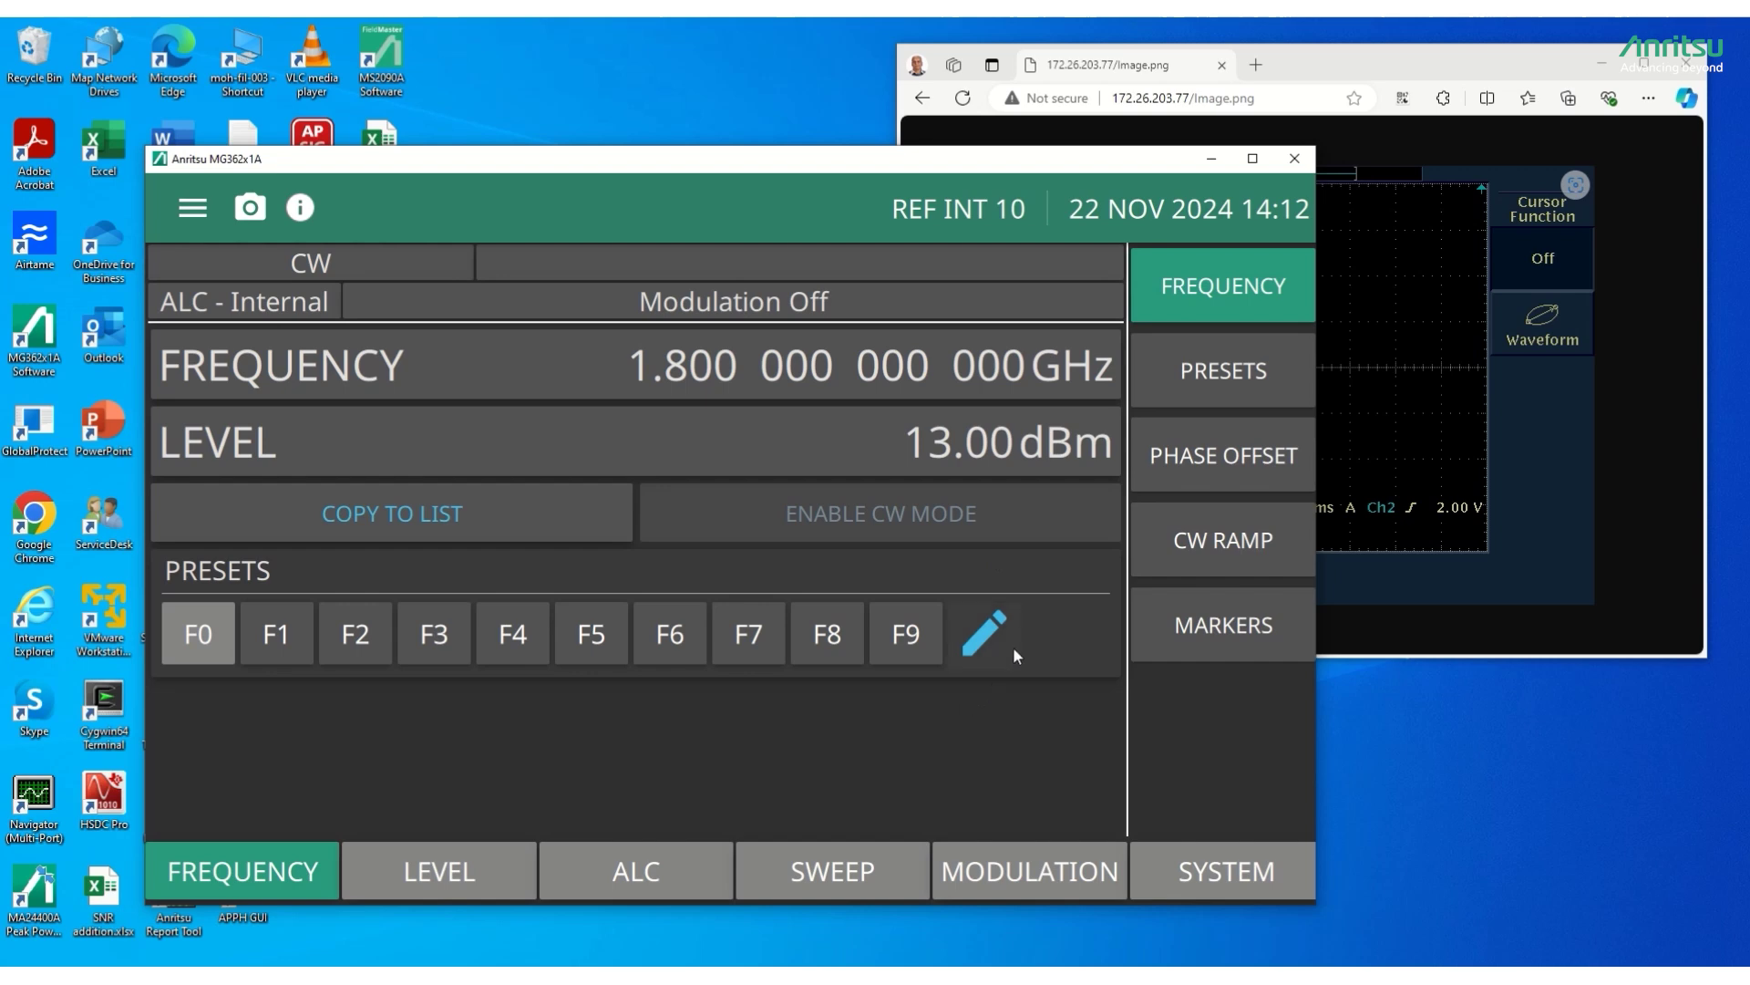
Step: In the analog sweep setup, enter start 1.7 GHz and stop 2 GHz
click(841, 868)
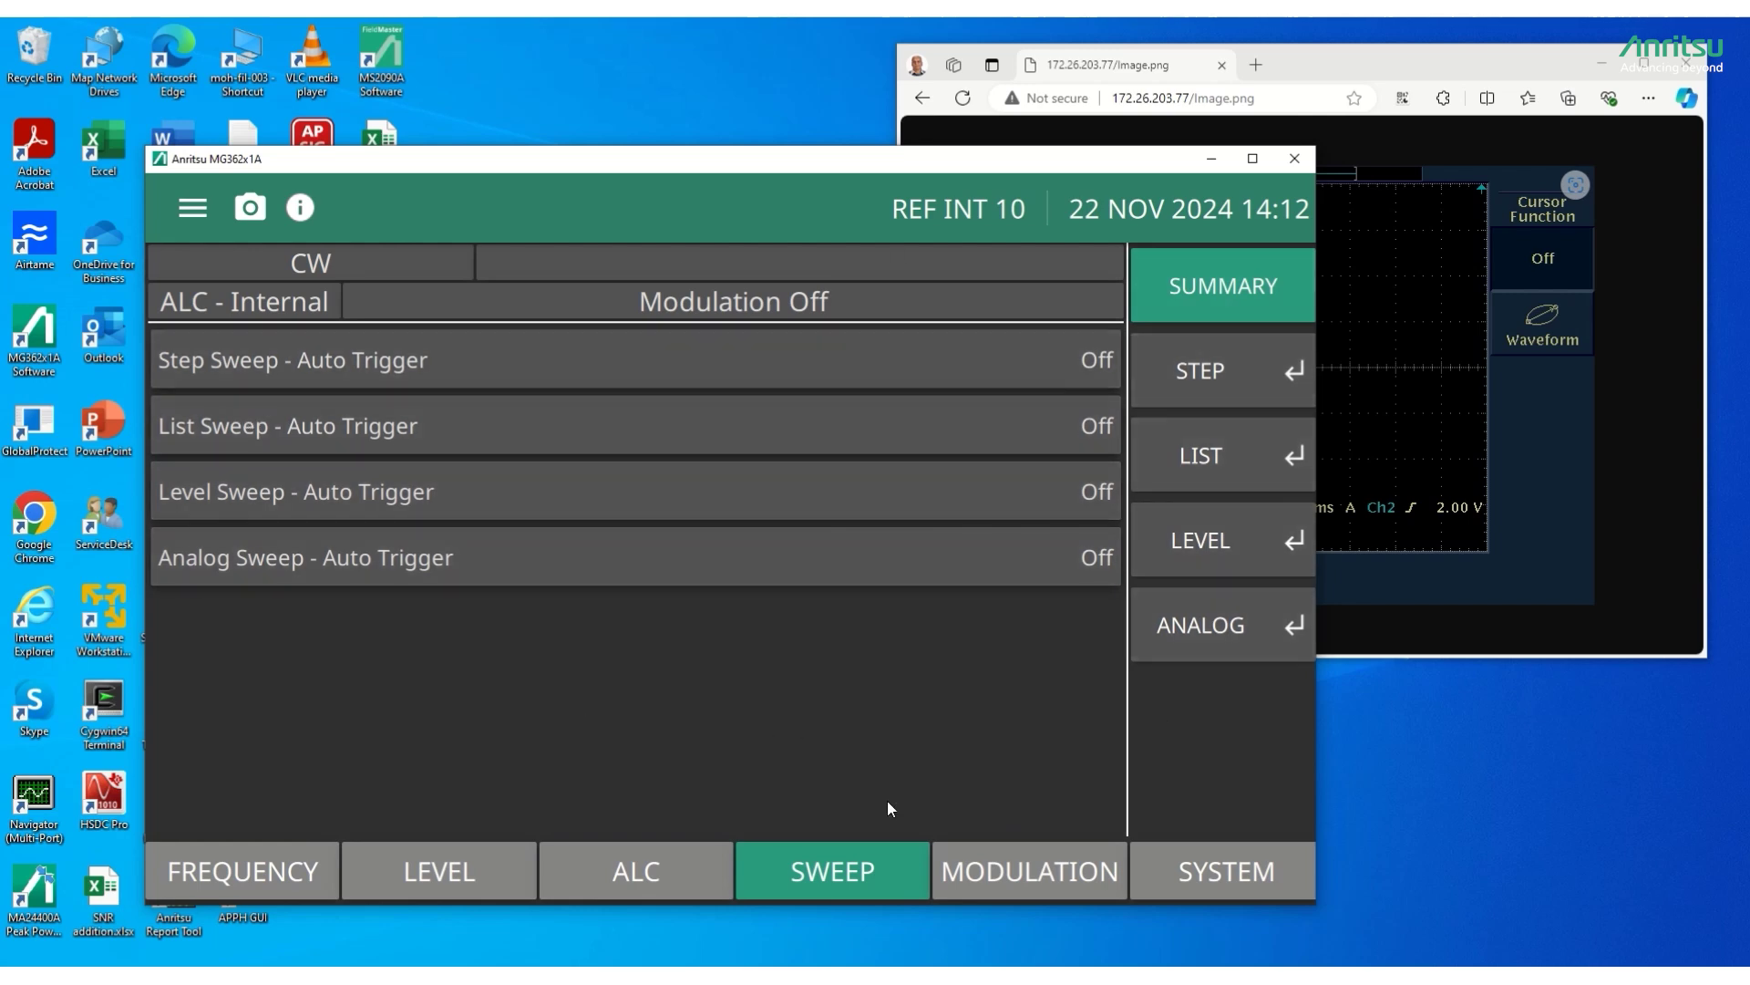
click(1206, 629)
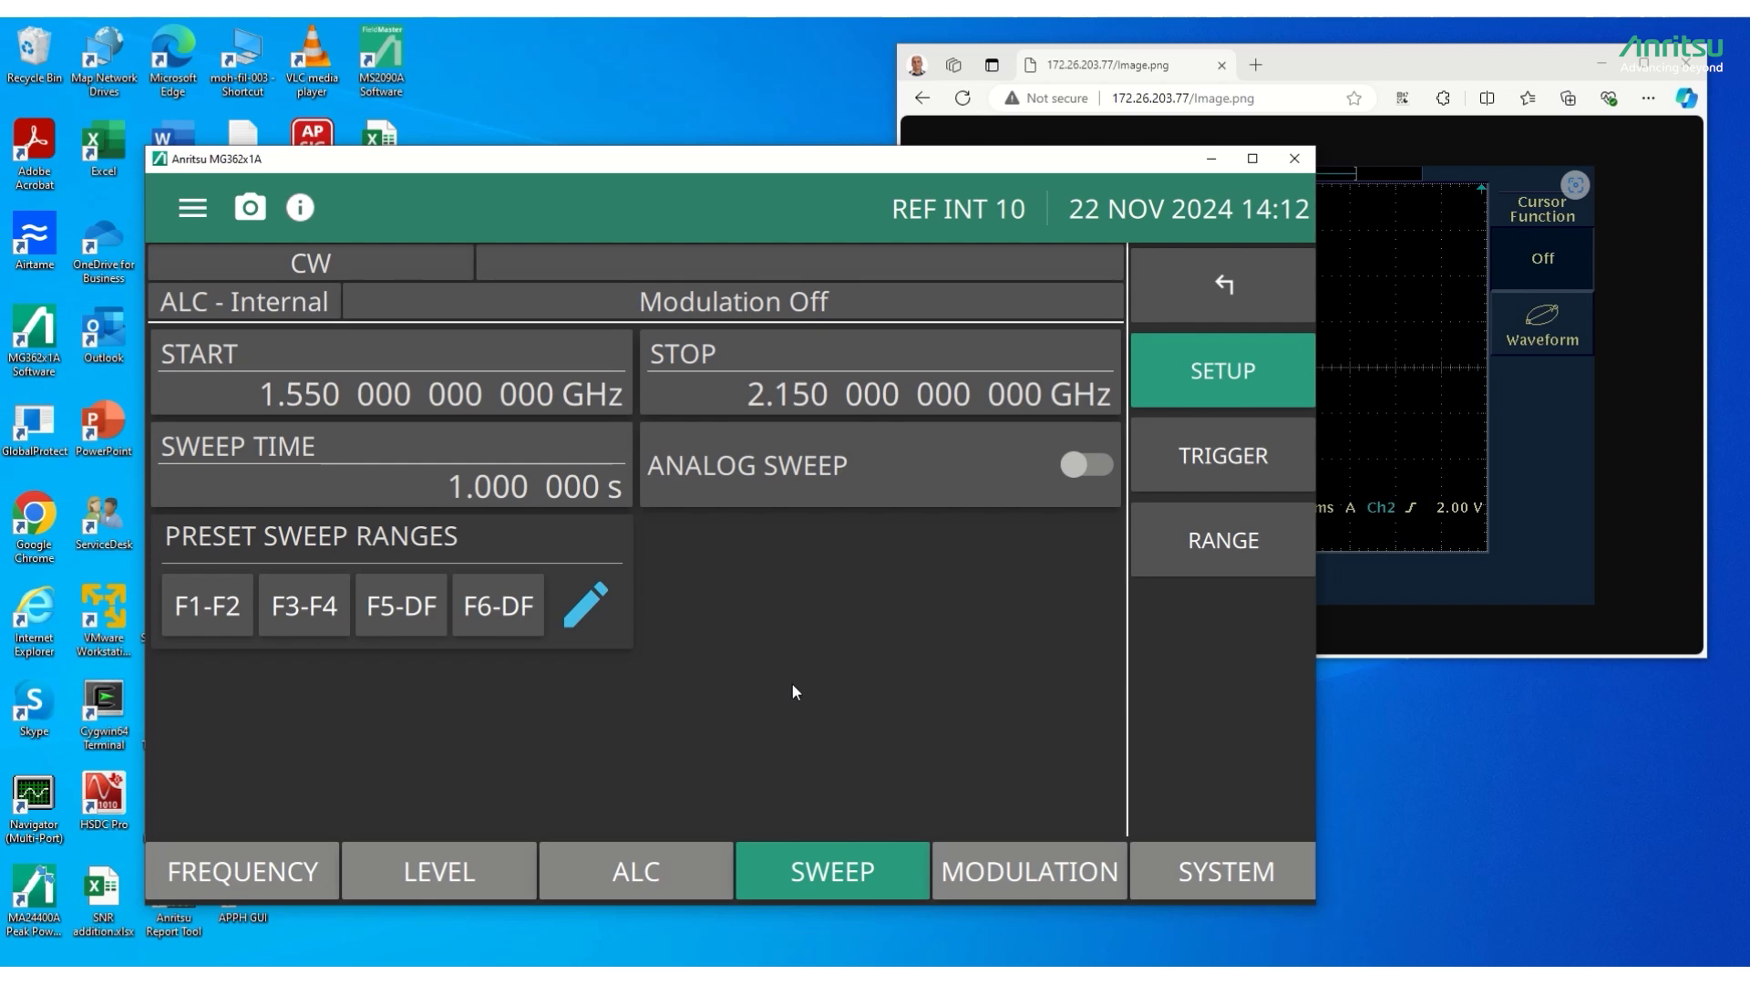
click(545, 397)
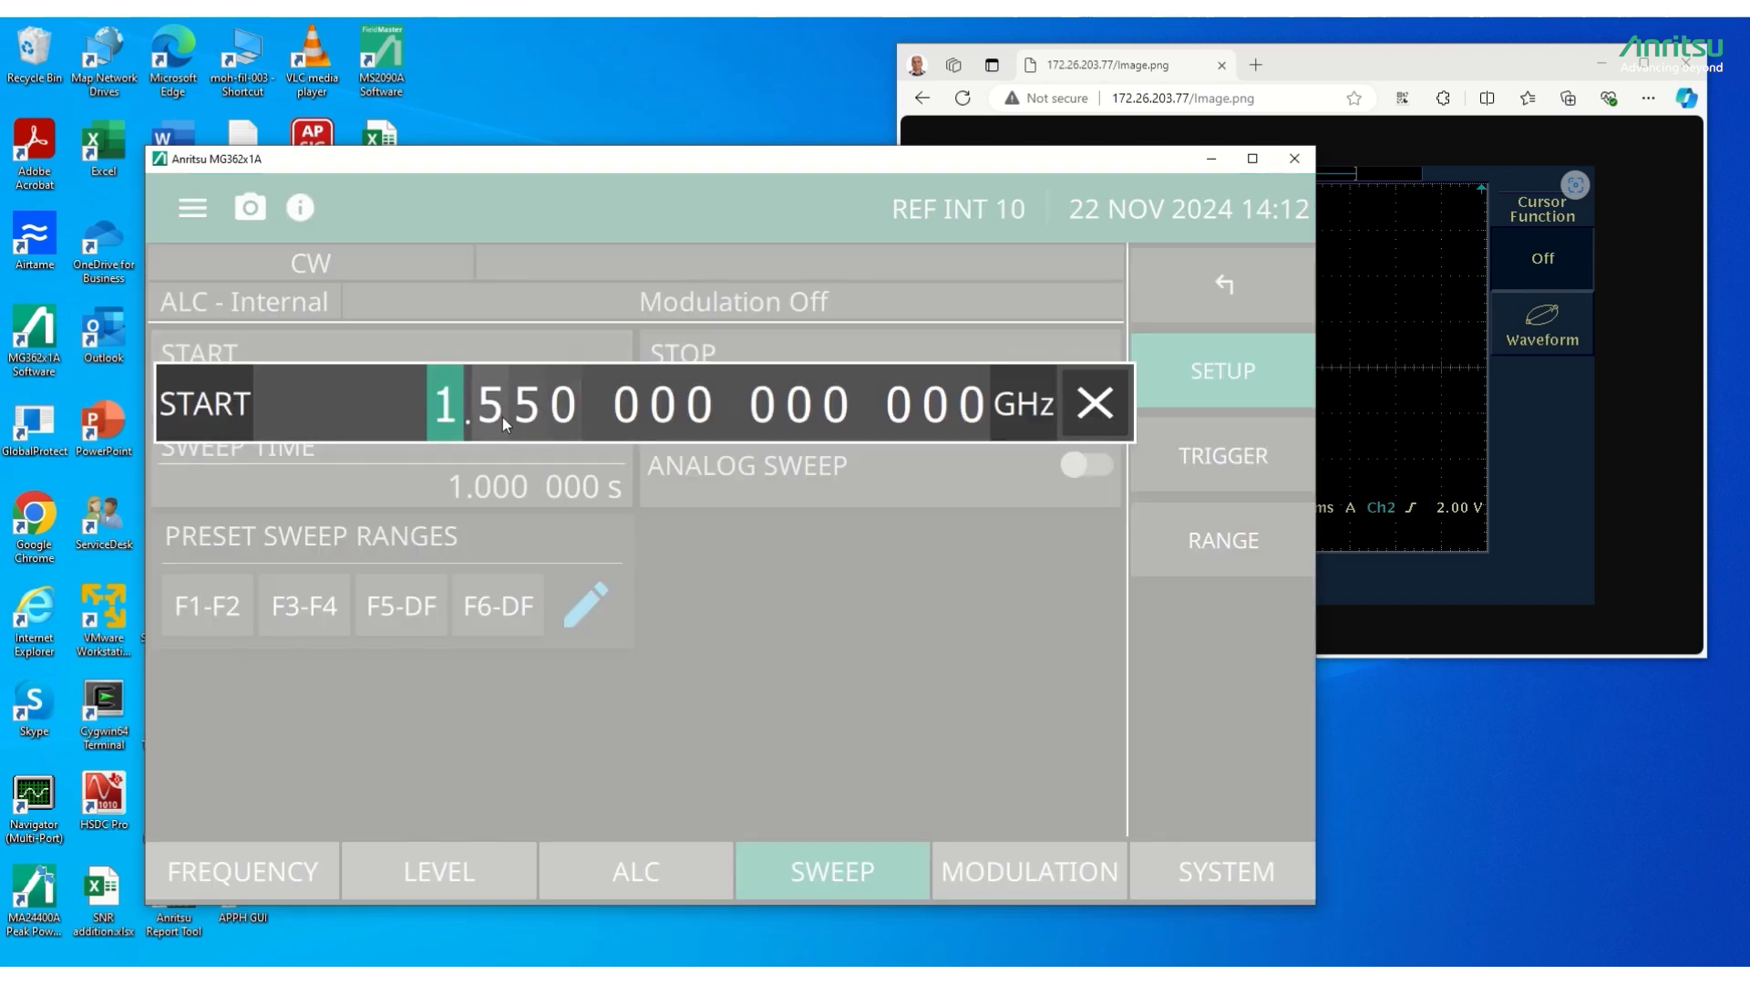
text(1.7)
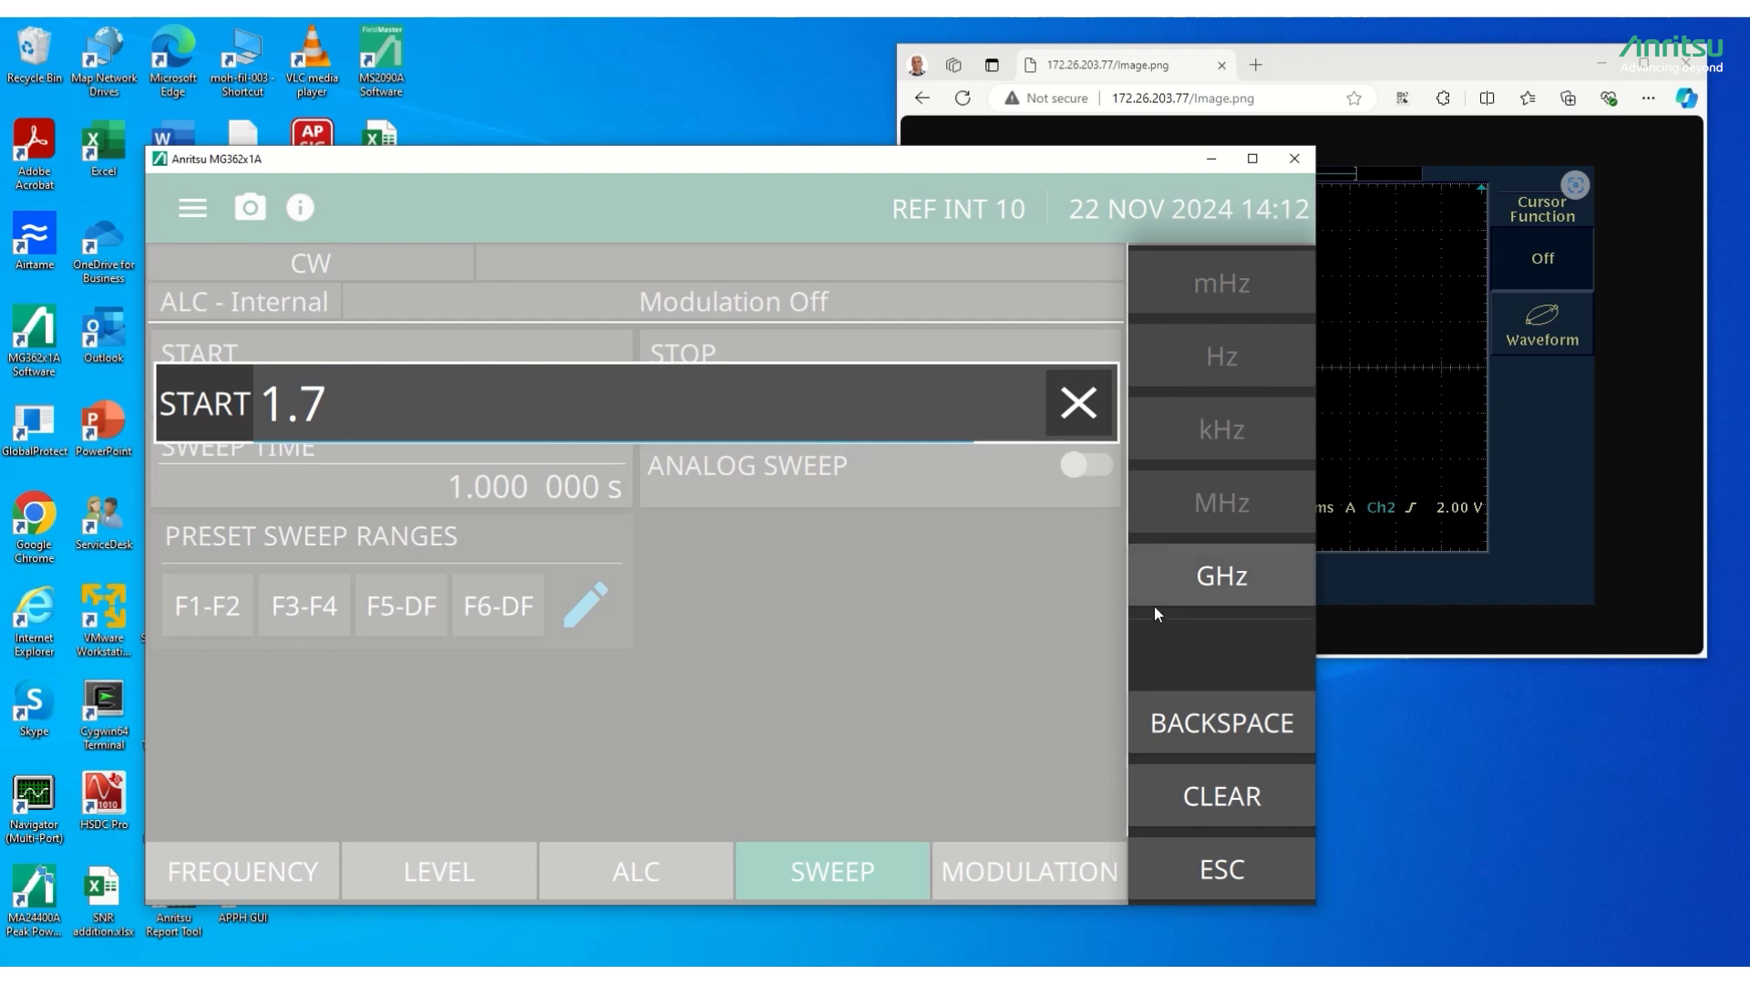
click(1181, 588)
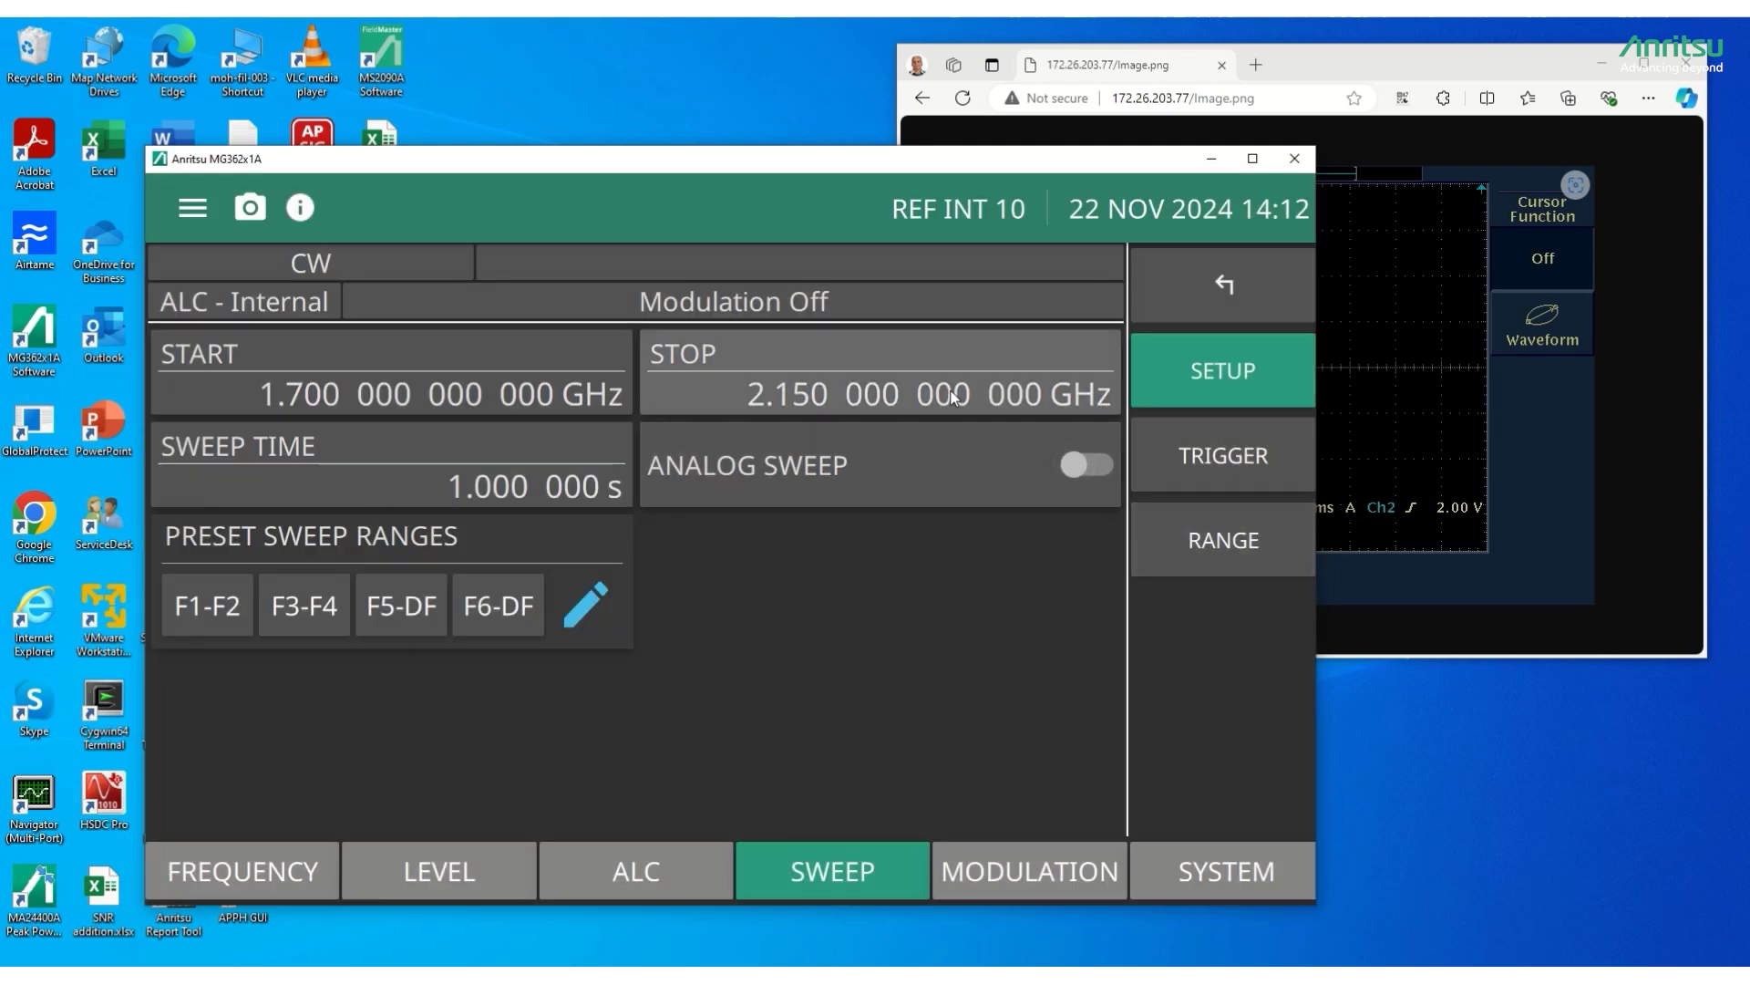
click(952, 396)
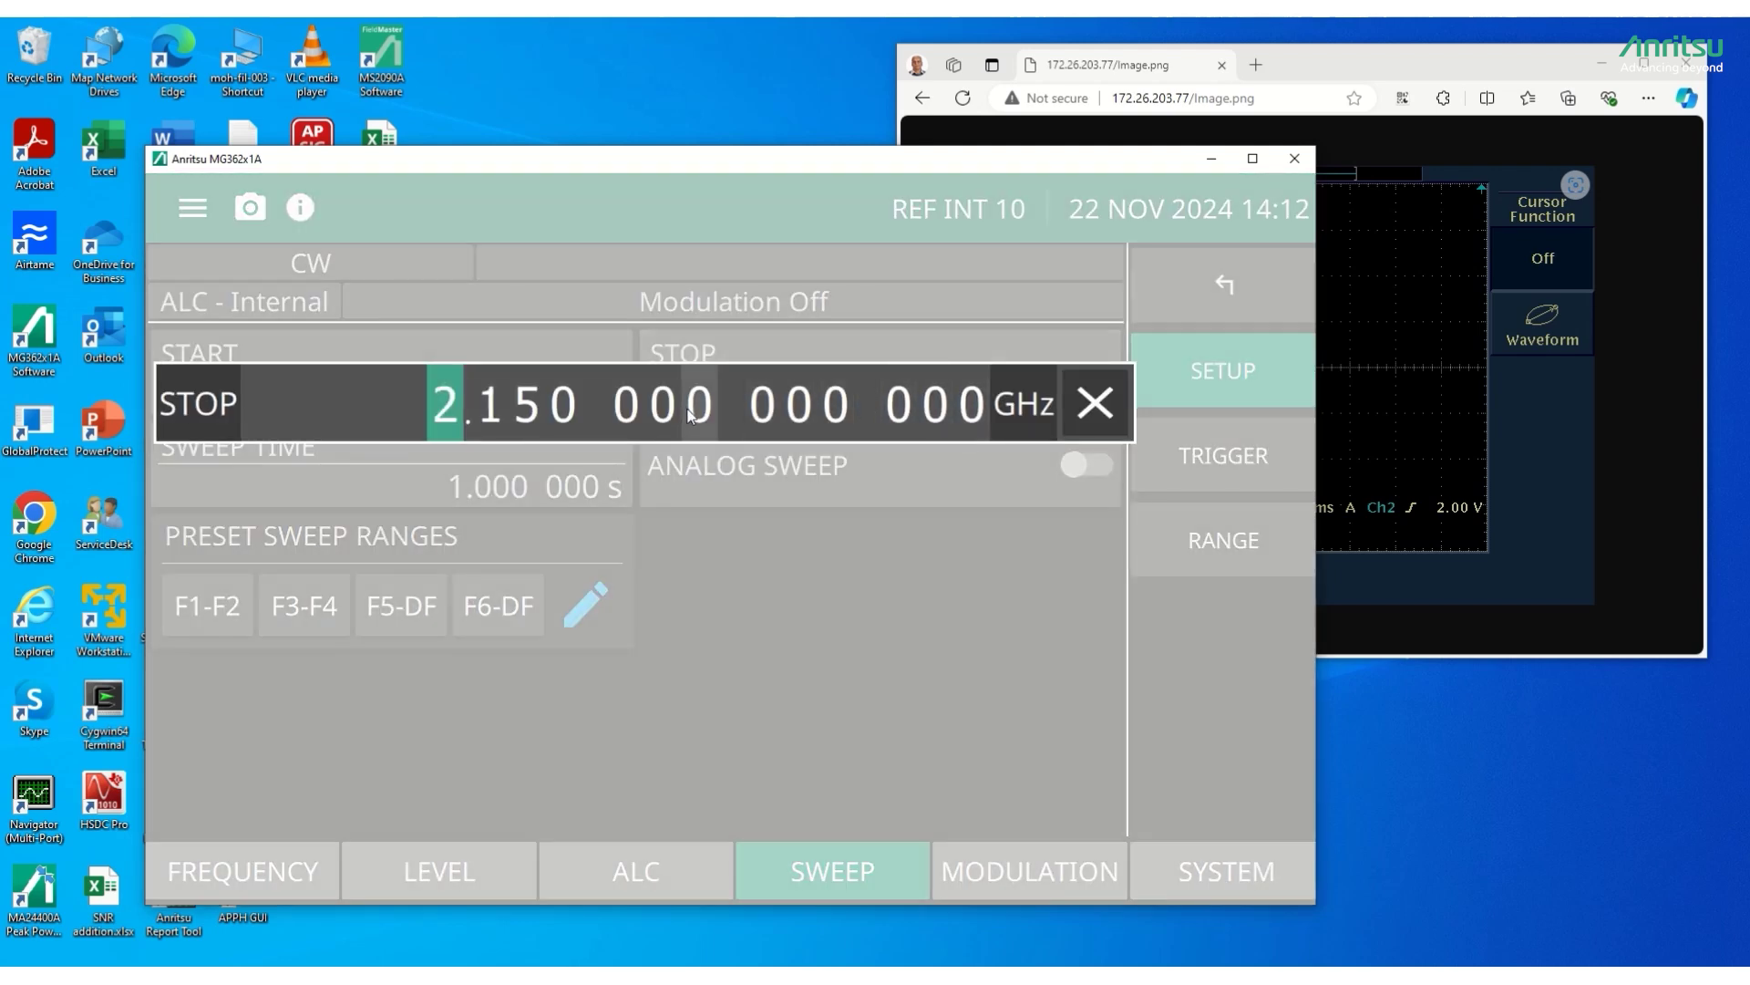
text(2)
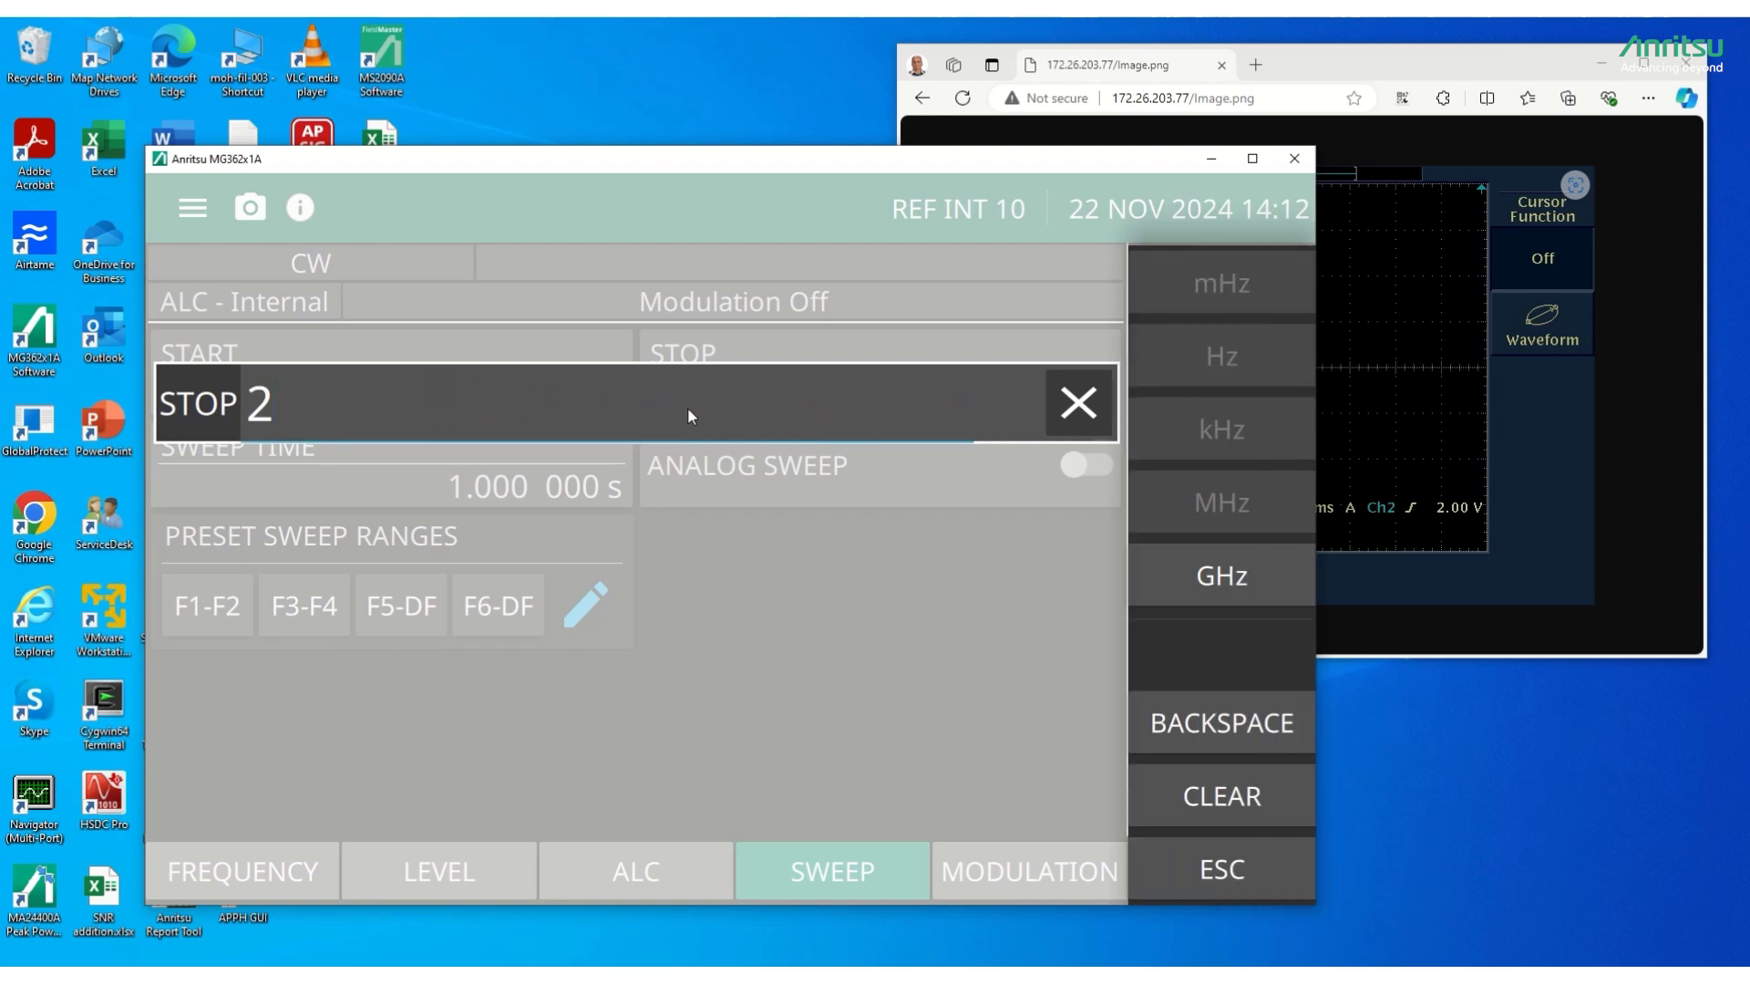
click(1271, 573)
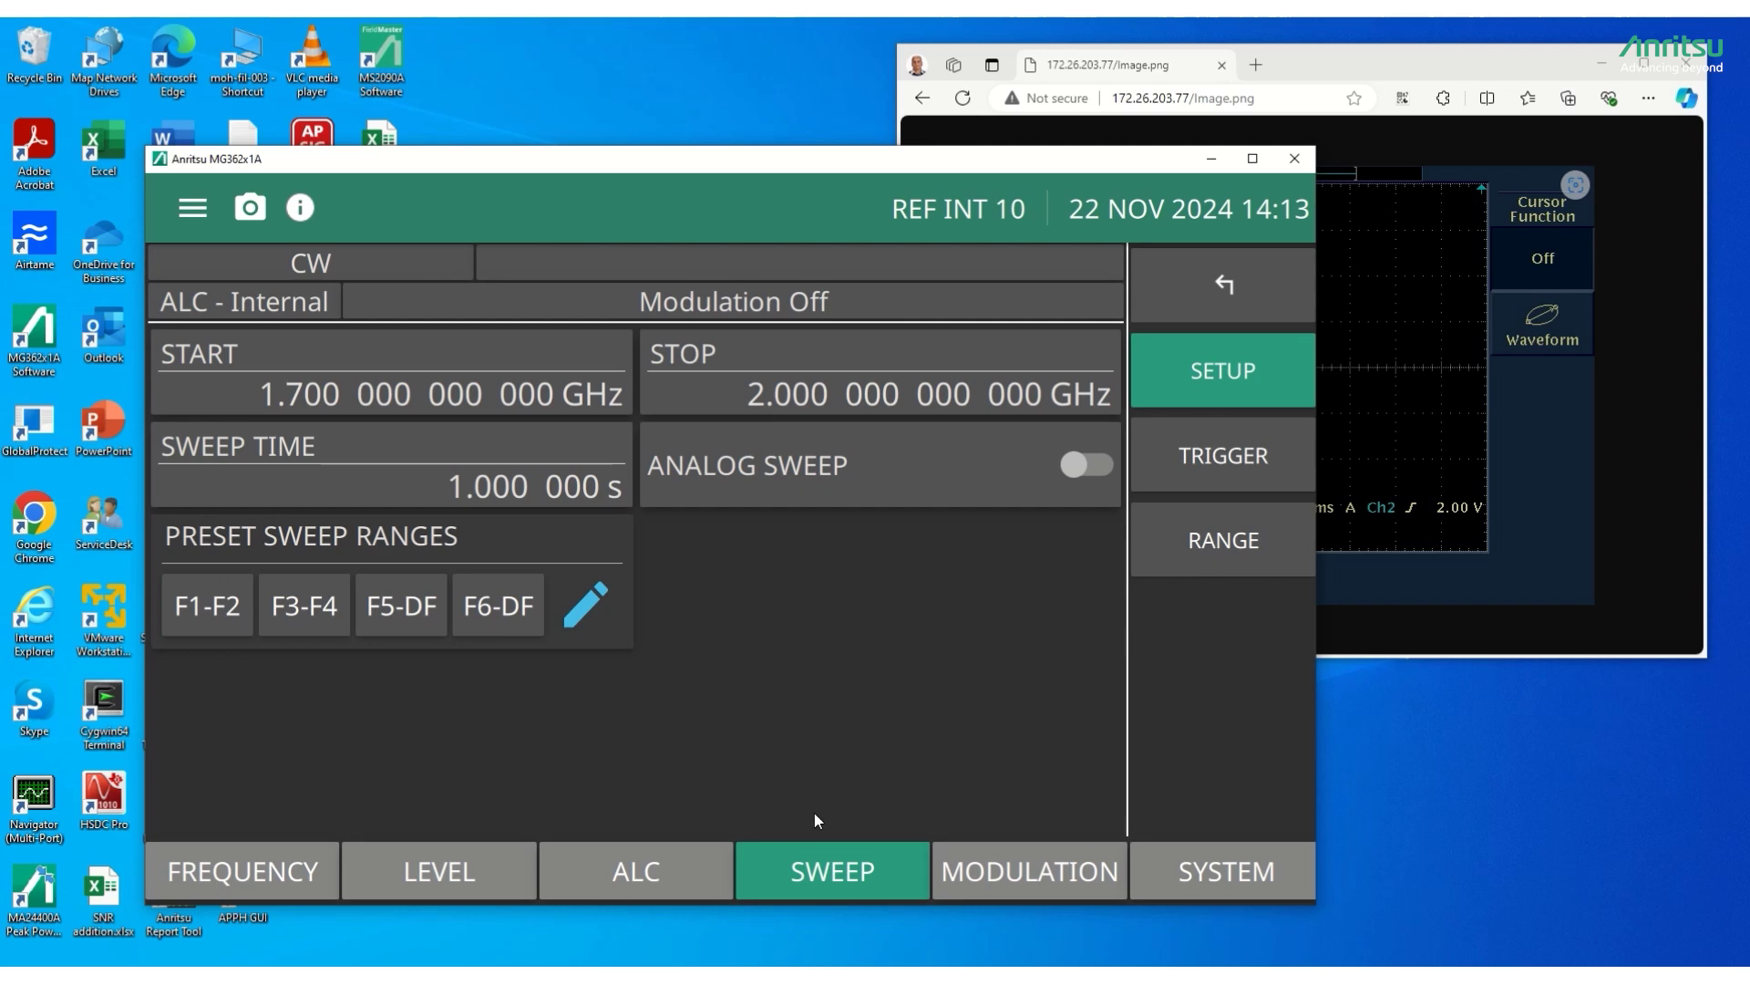
Step: Choose Auto in the analog sweep Trigger dropdown
click(1255, 460)
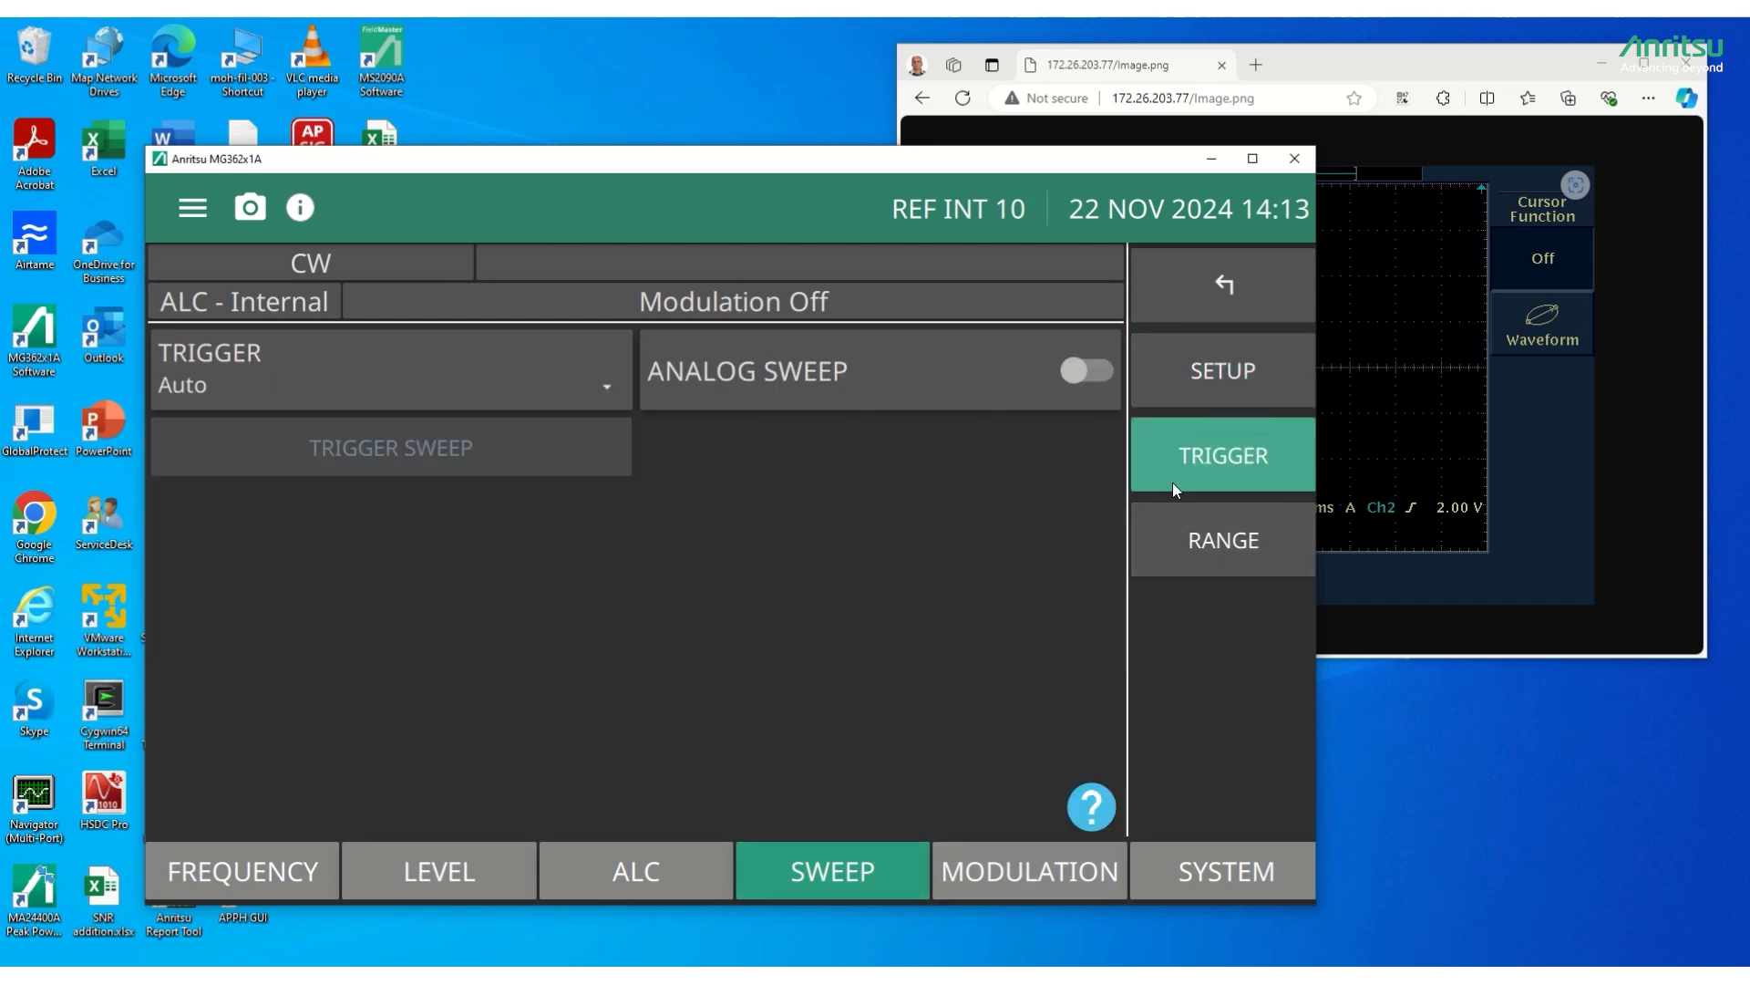
click(581, 376)
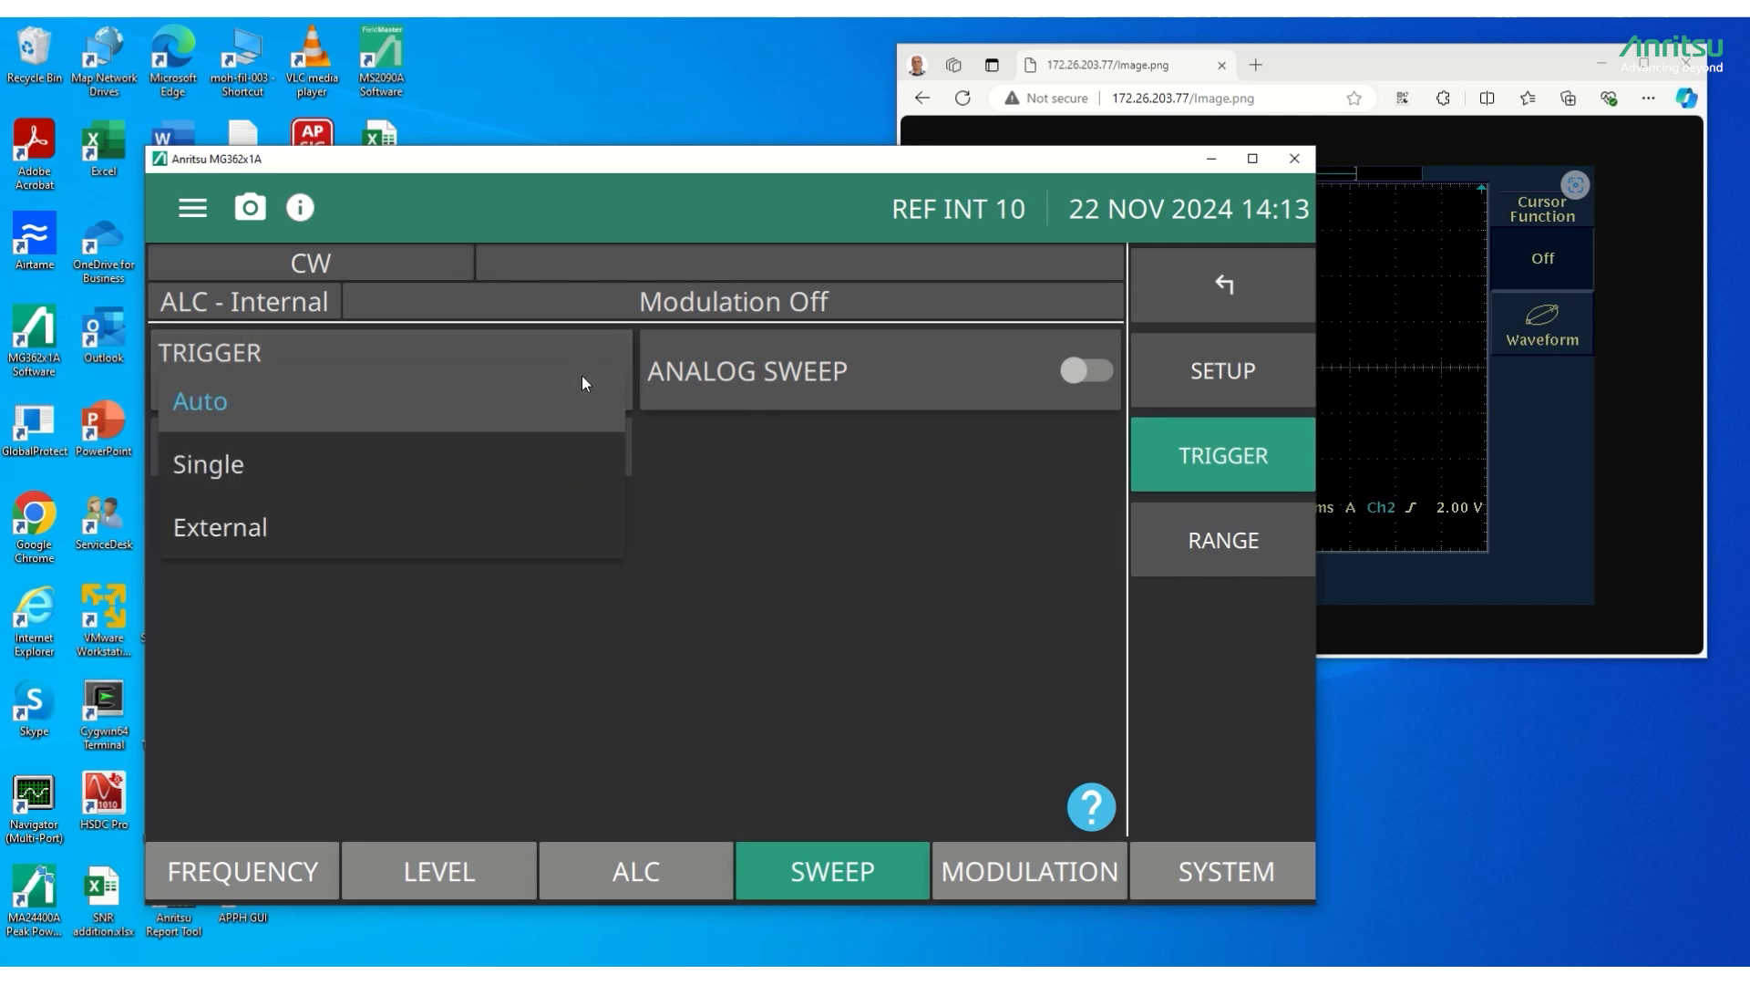
click(229, 413)
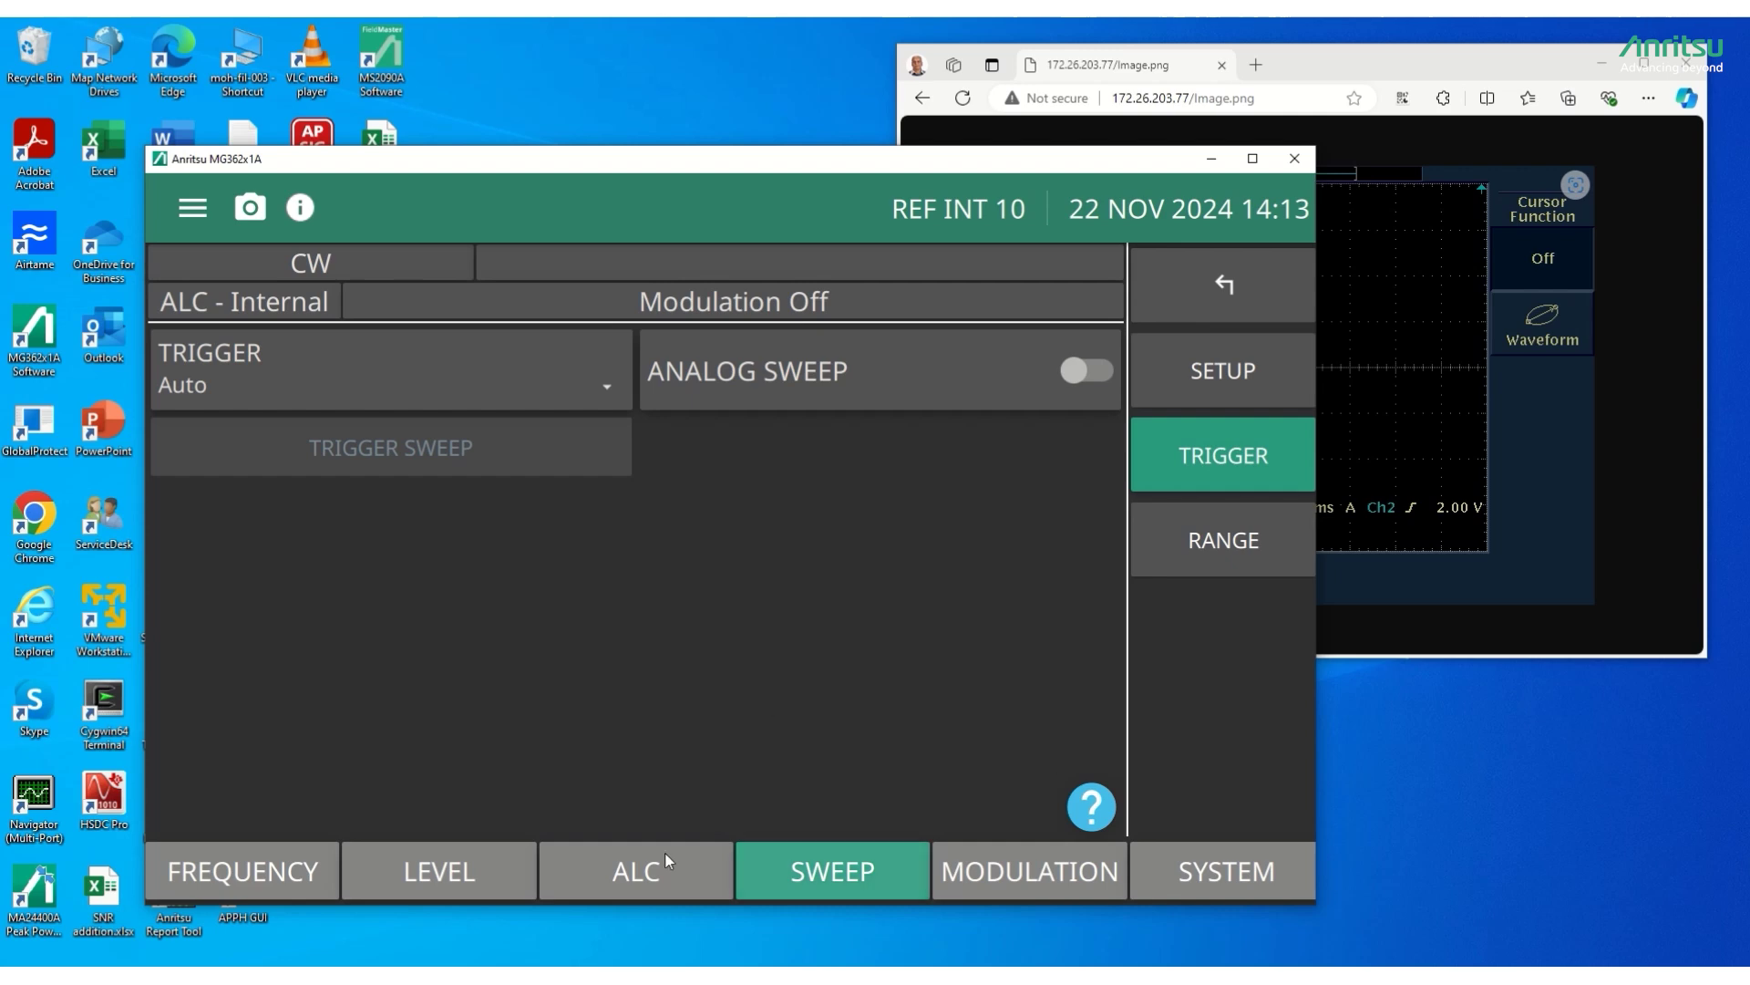
click(446, 875)
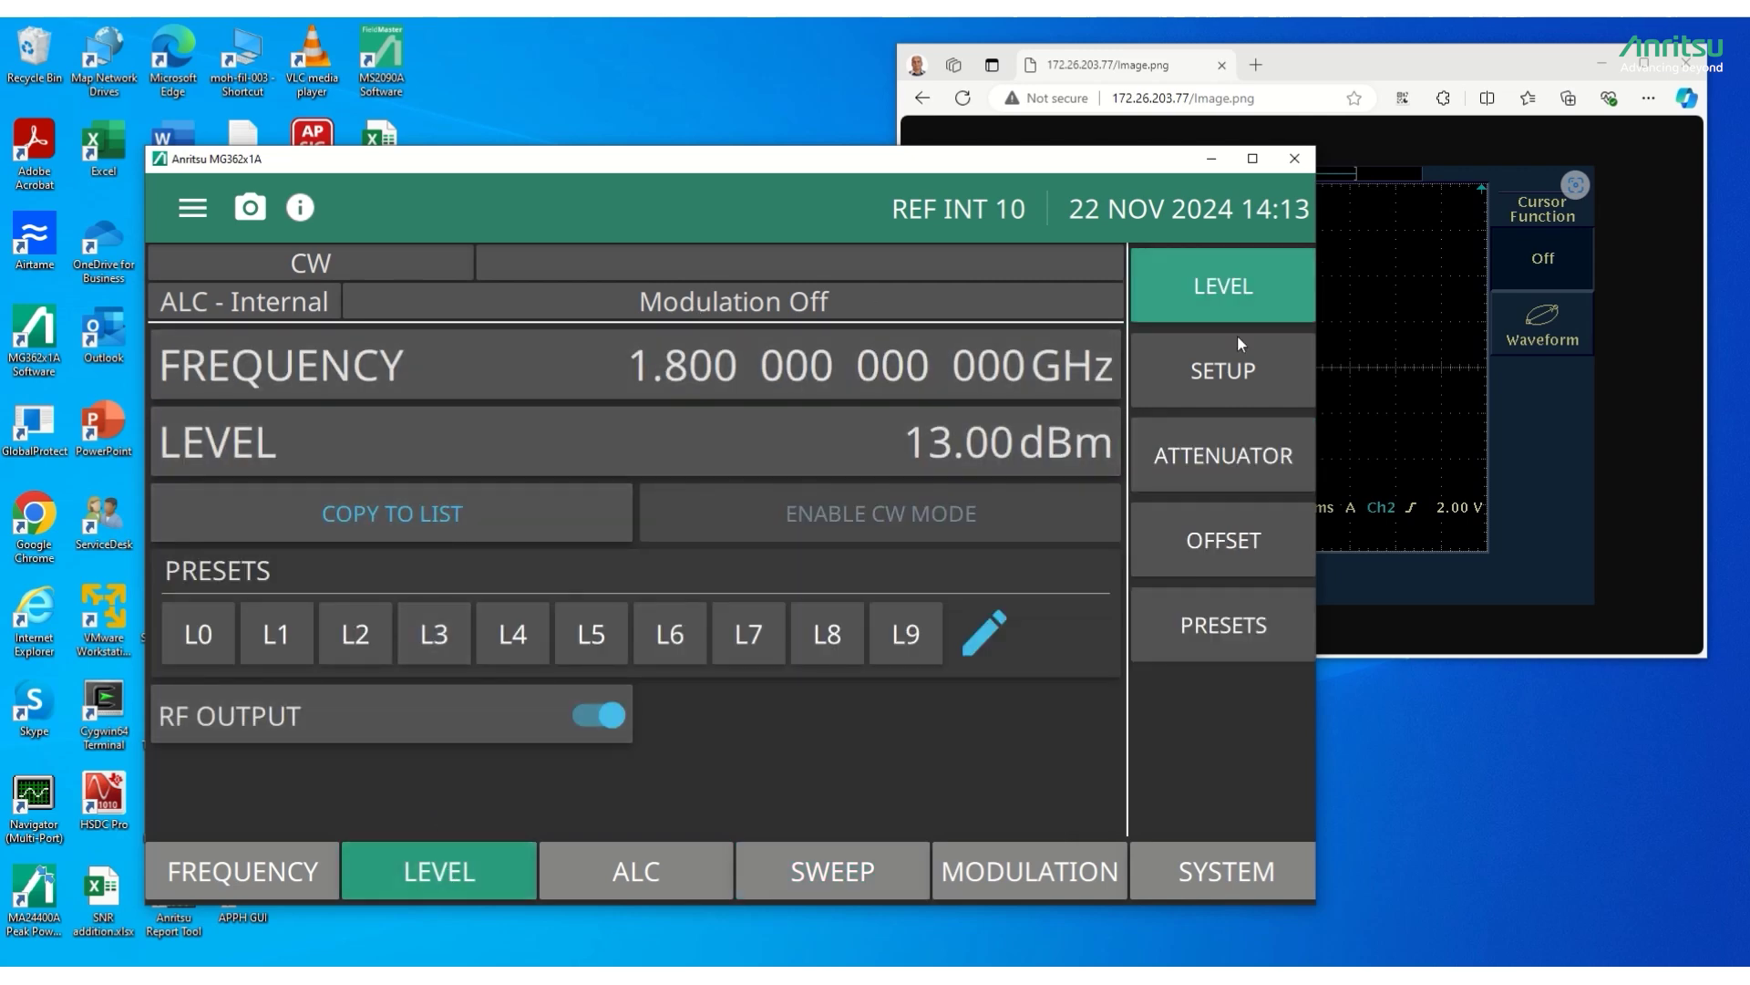
Step: Go from the level setup options to the SYSTEM configuration page
click(1256, 367)
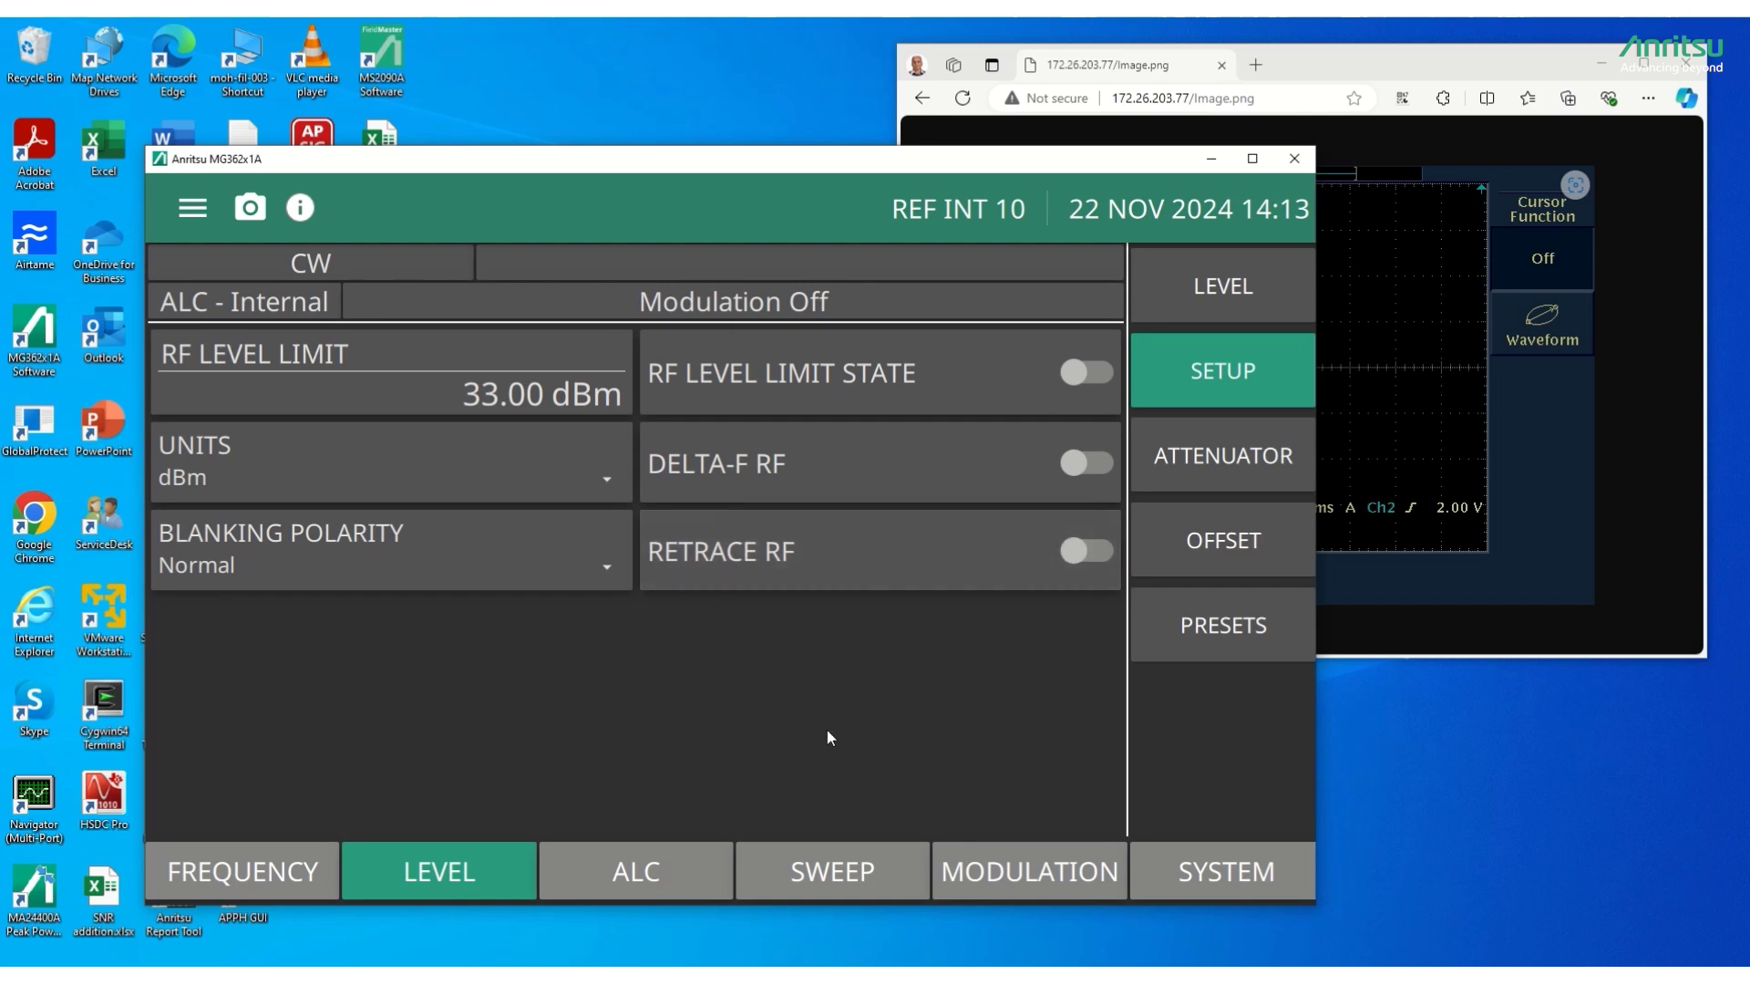
click(1246, 877)
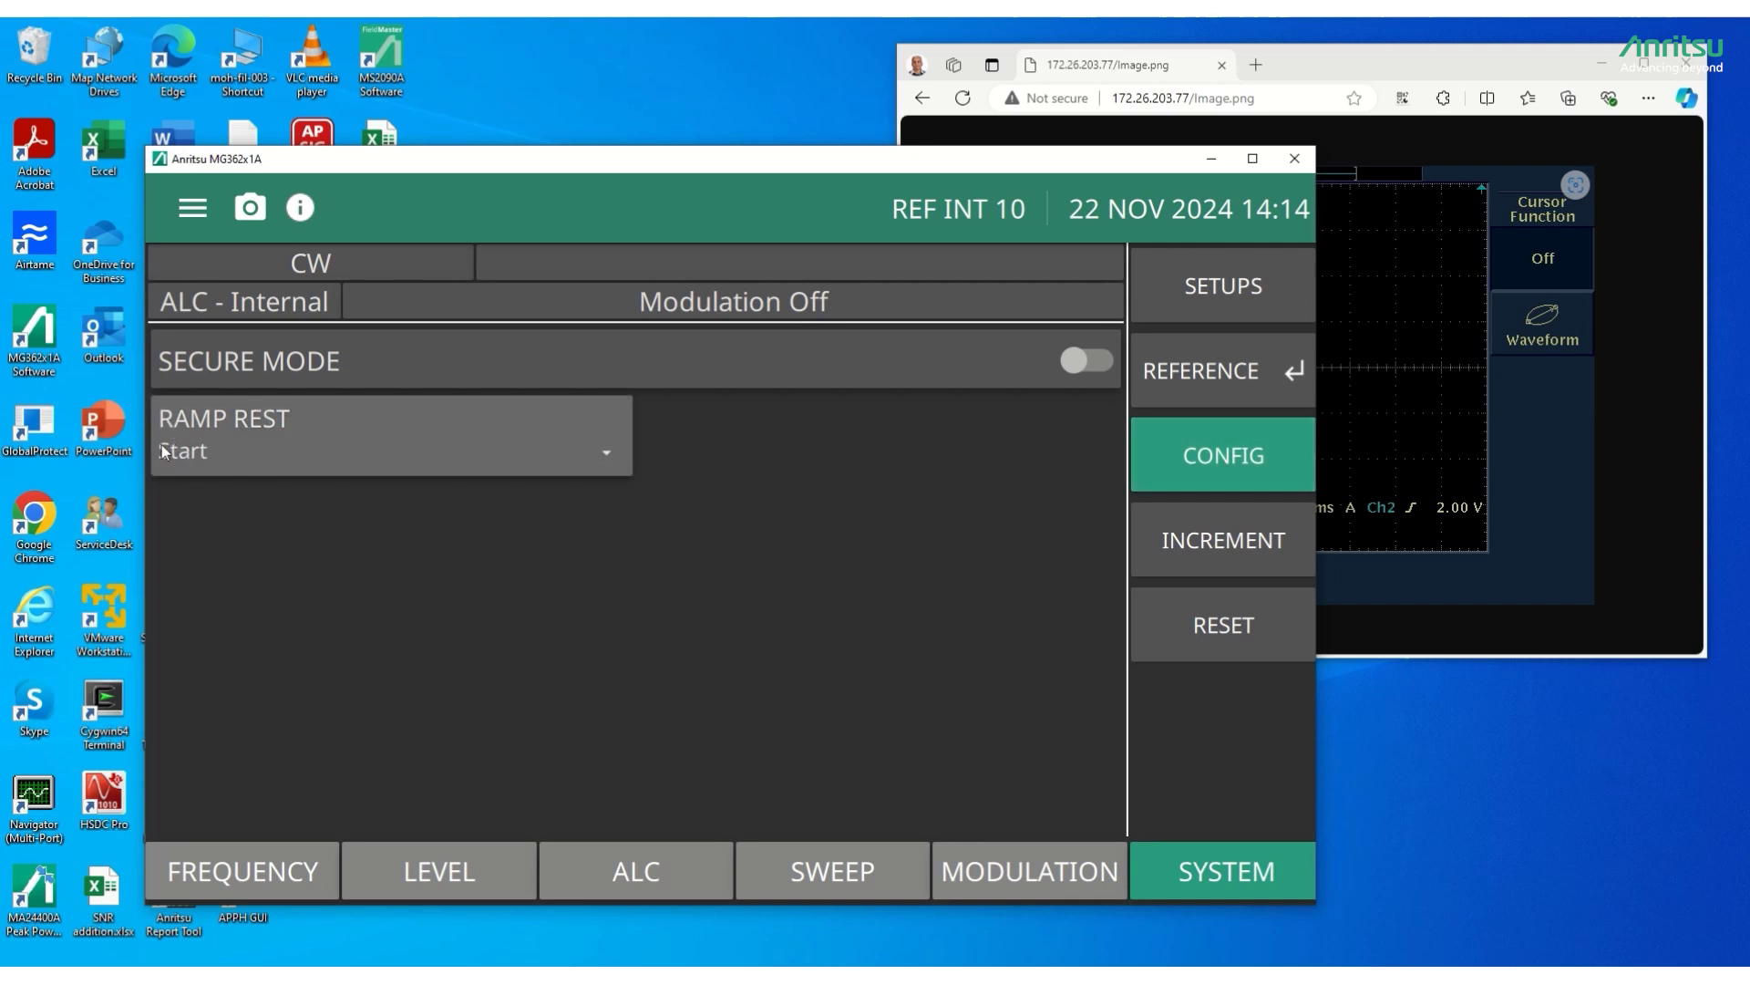
Step: Pick Start in the RAMP REST dropdown on the CONFIG page
click(230, 445)
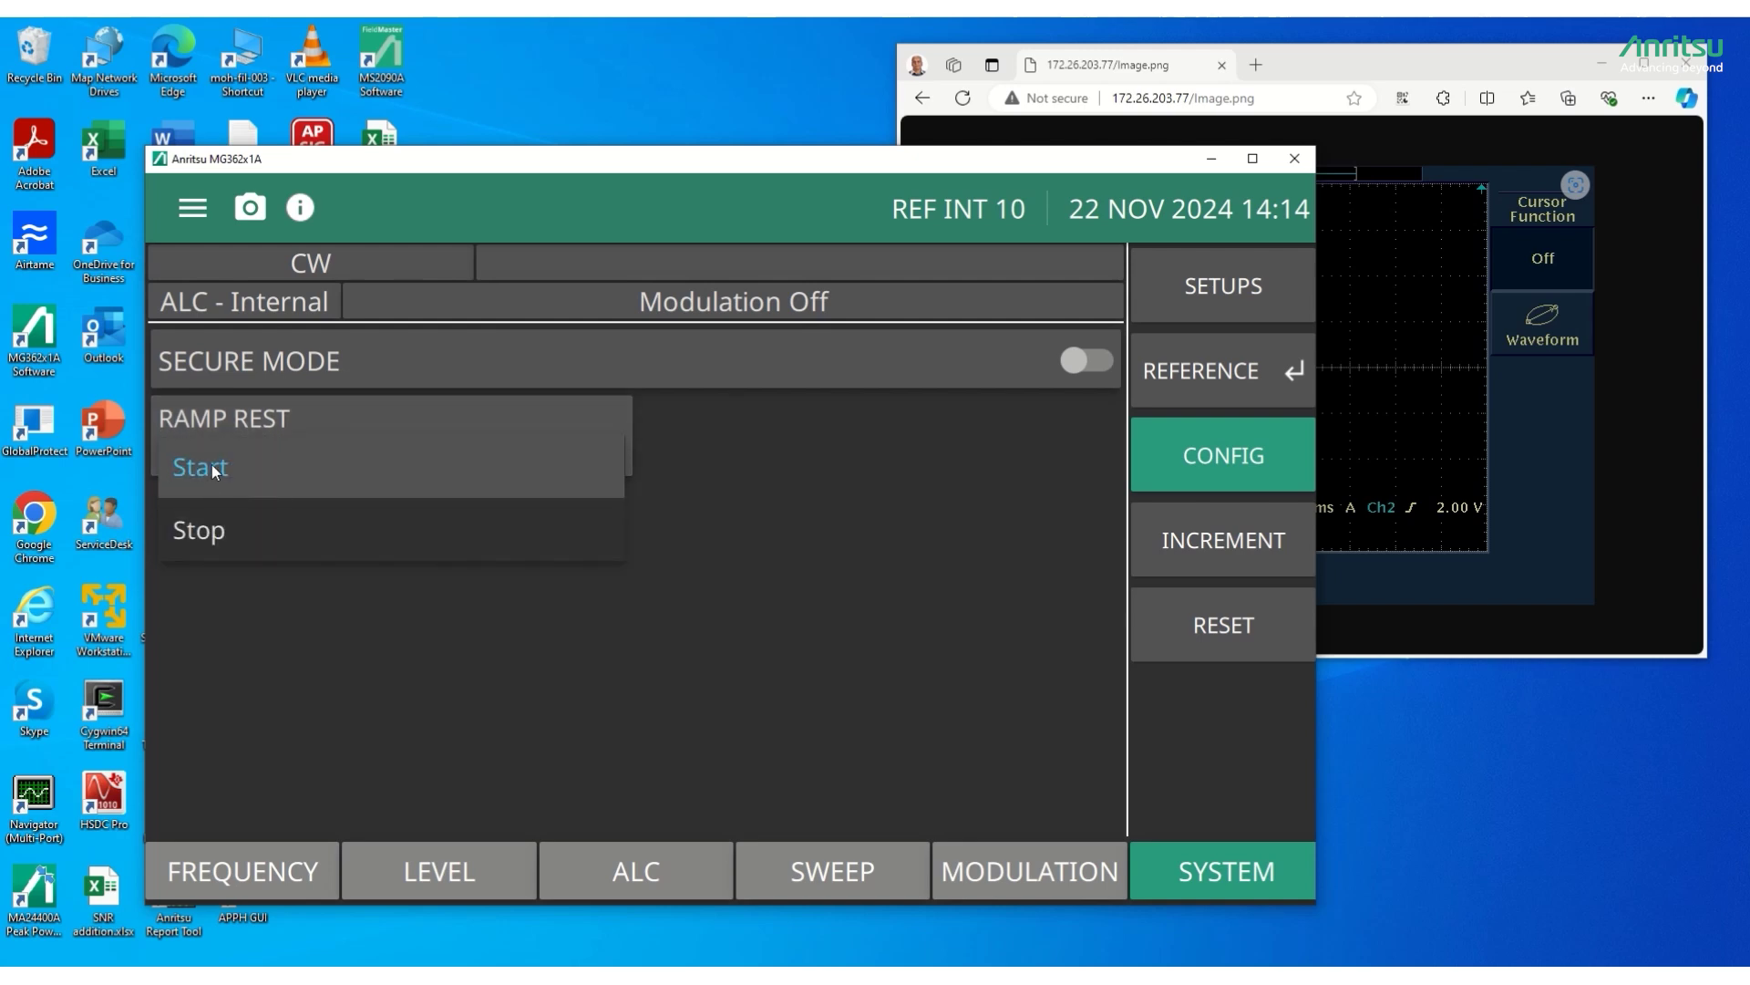
click(206, 472)
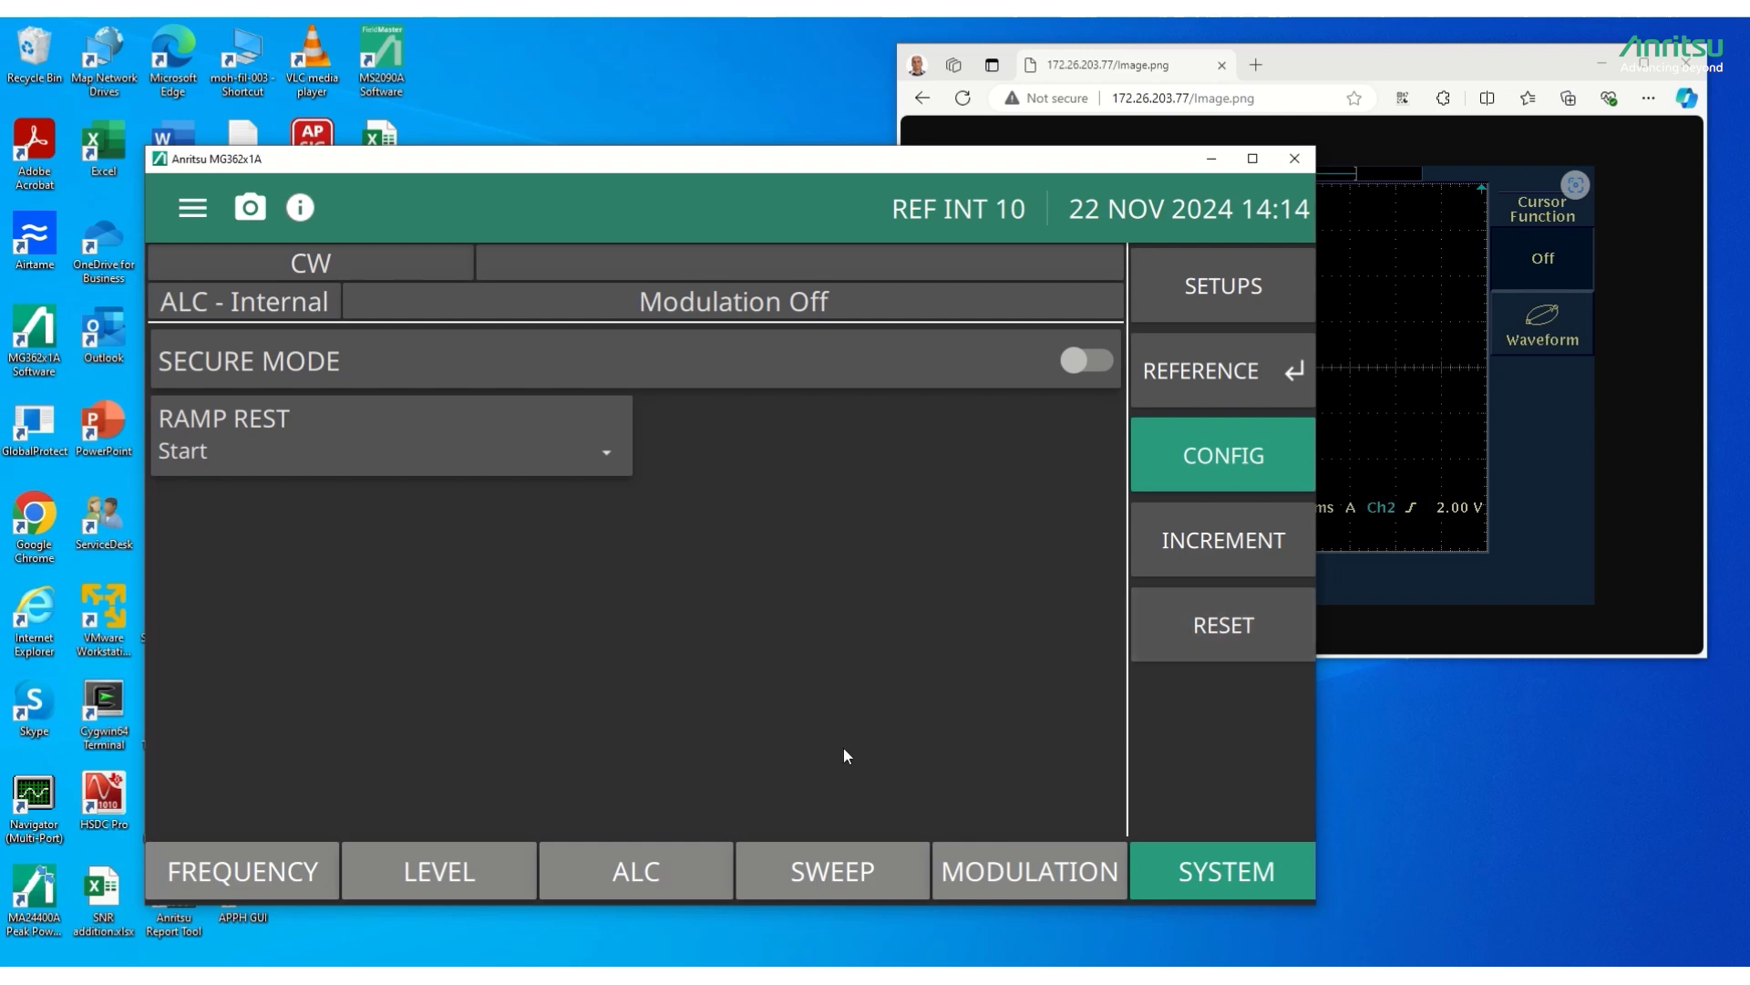
Step: Return to the sweep setup page showing 1.700–2.000 GHz and 1.000 s sweep time
click(845, 869)
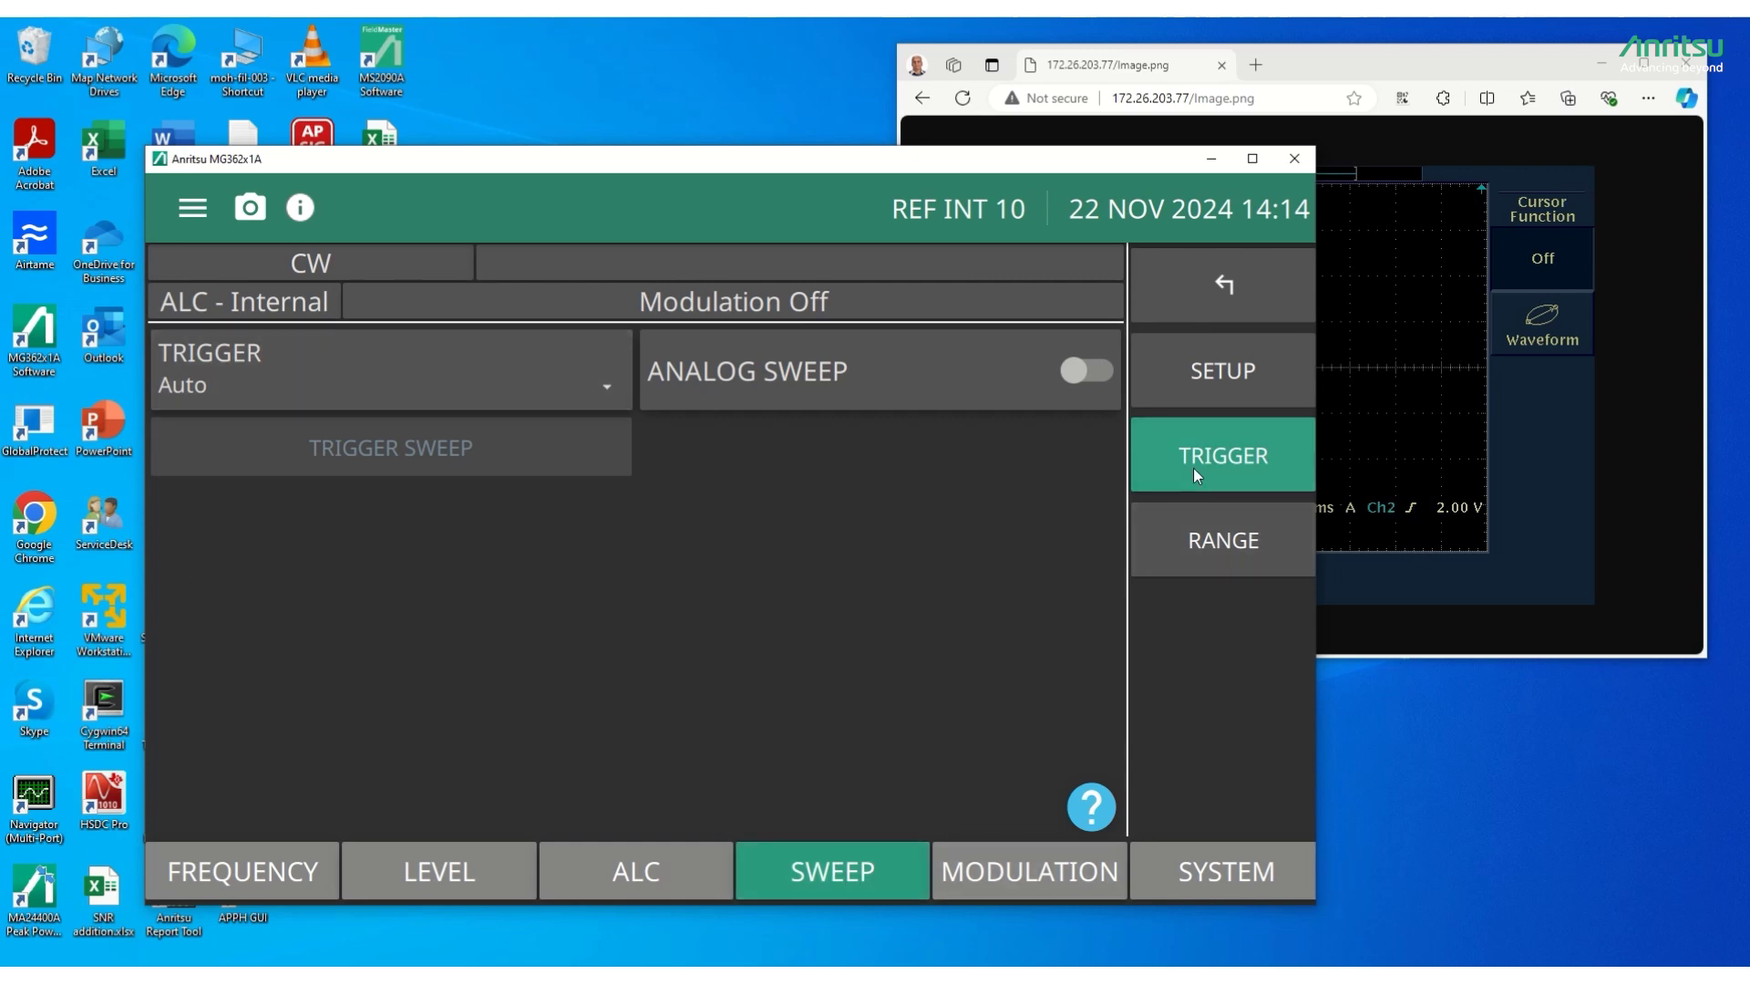
click(1216, 372)
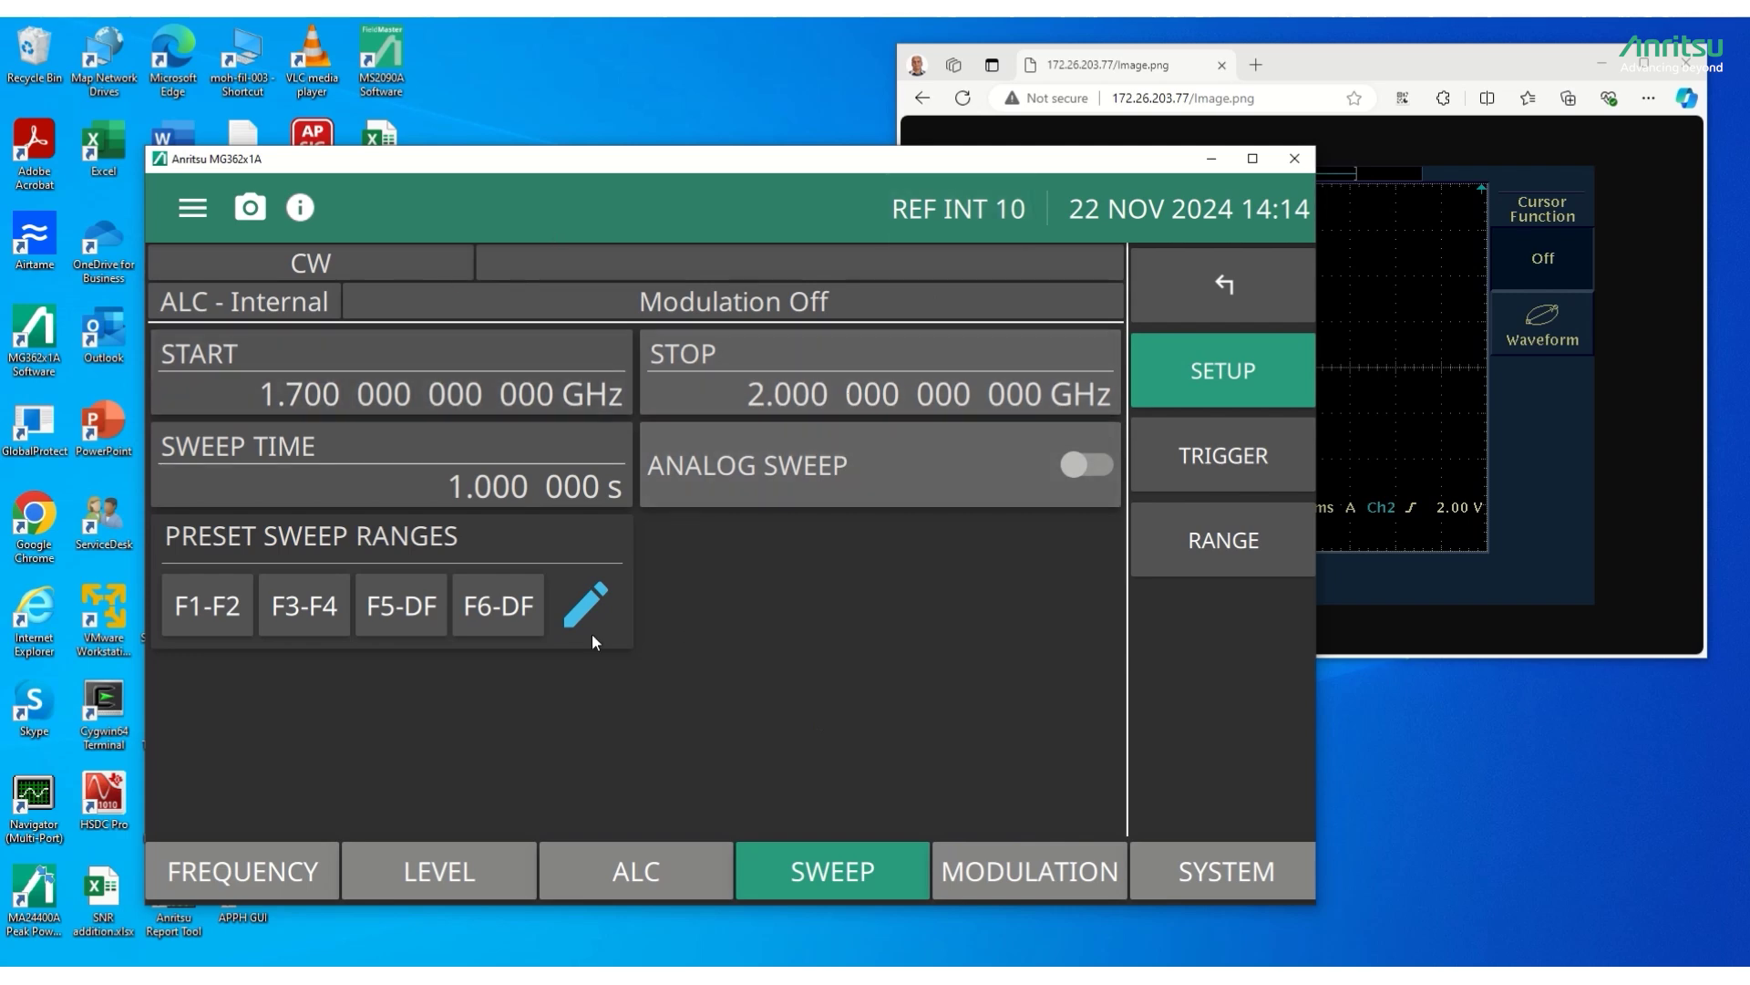
Step: Set the sweep time to 0.1 s and switch analog sweep on
click(559, 489)
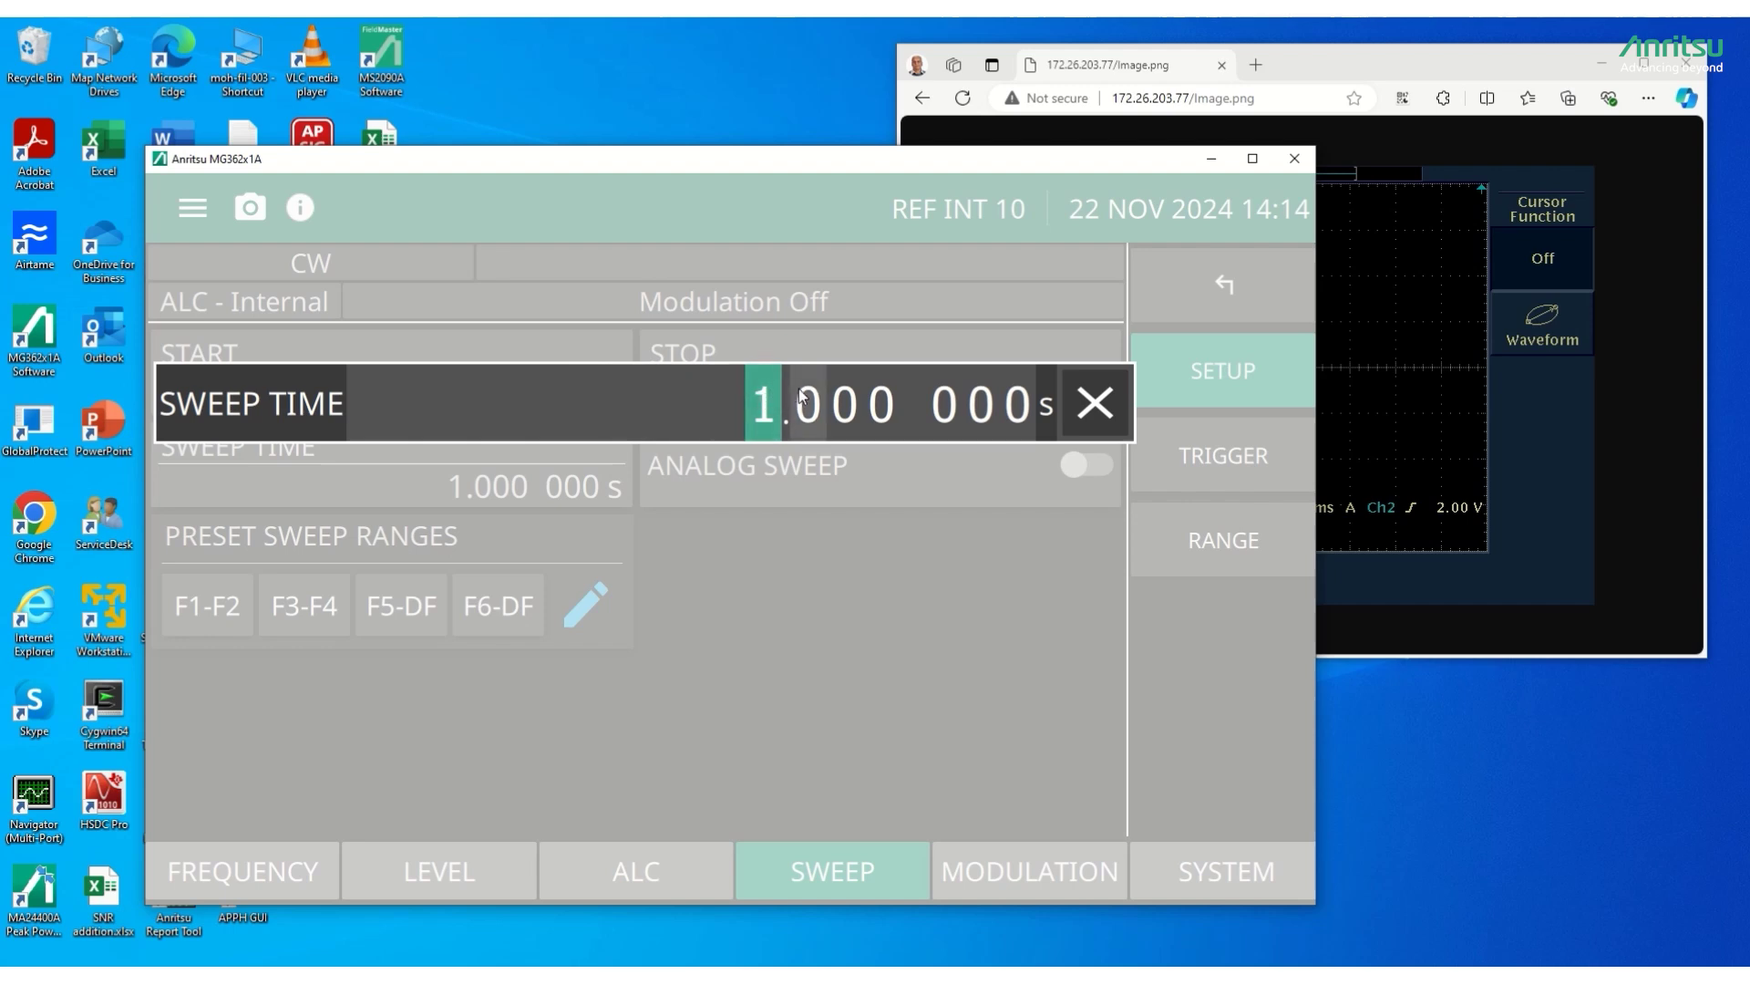
text(0.1)
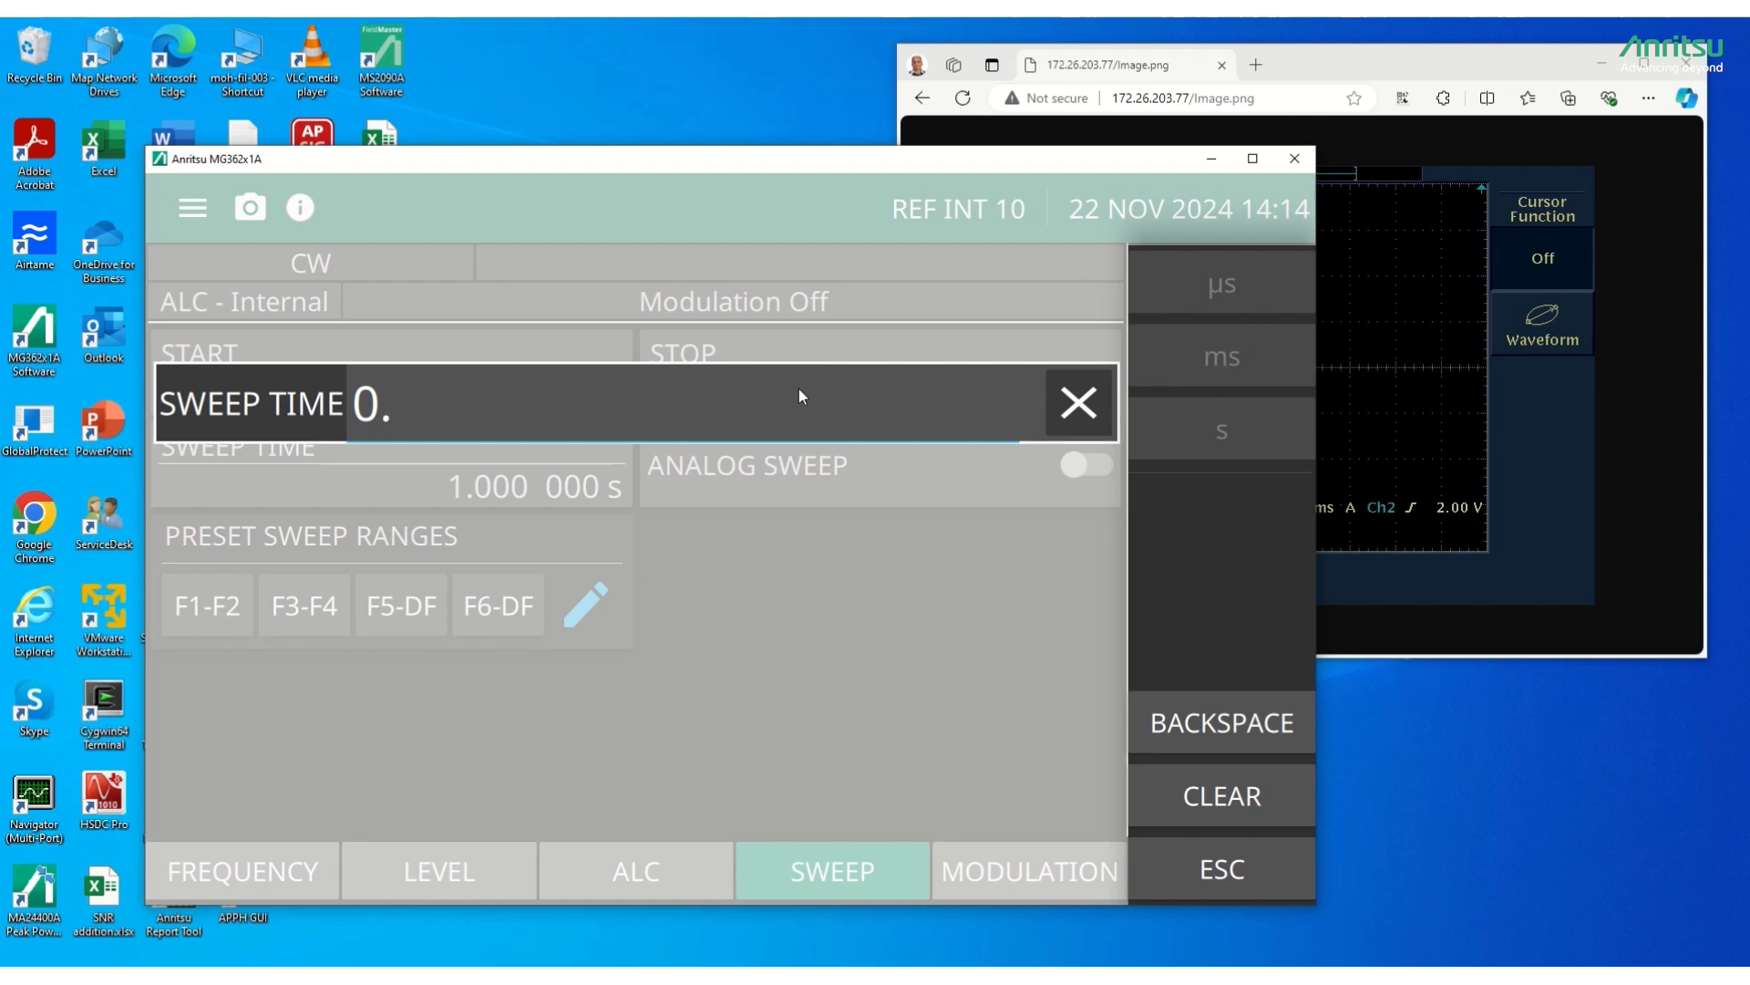
click(1257, 429)
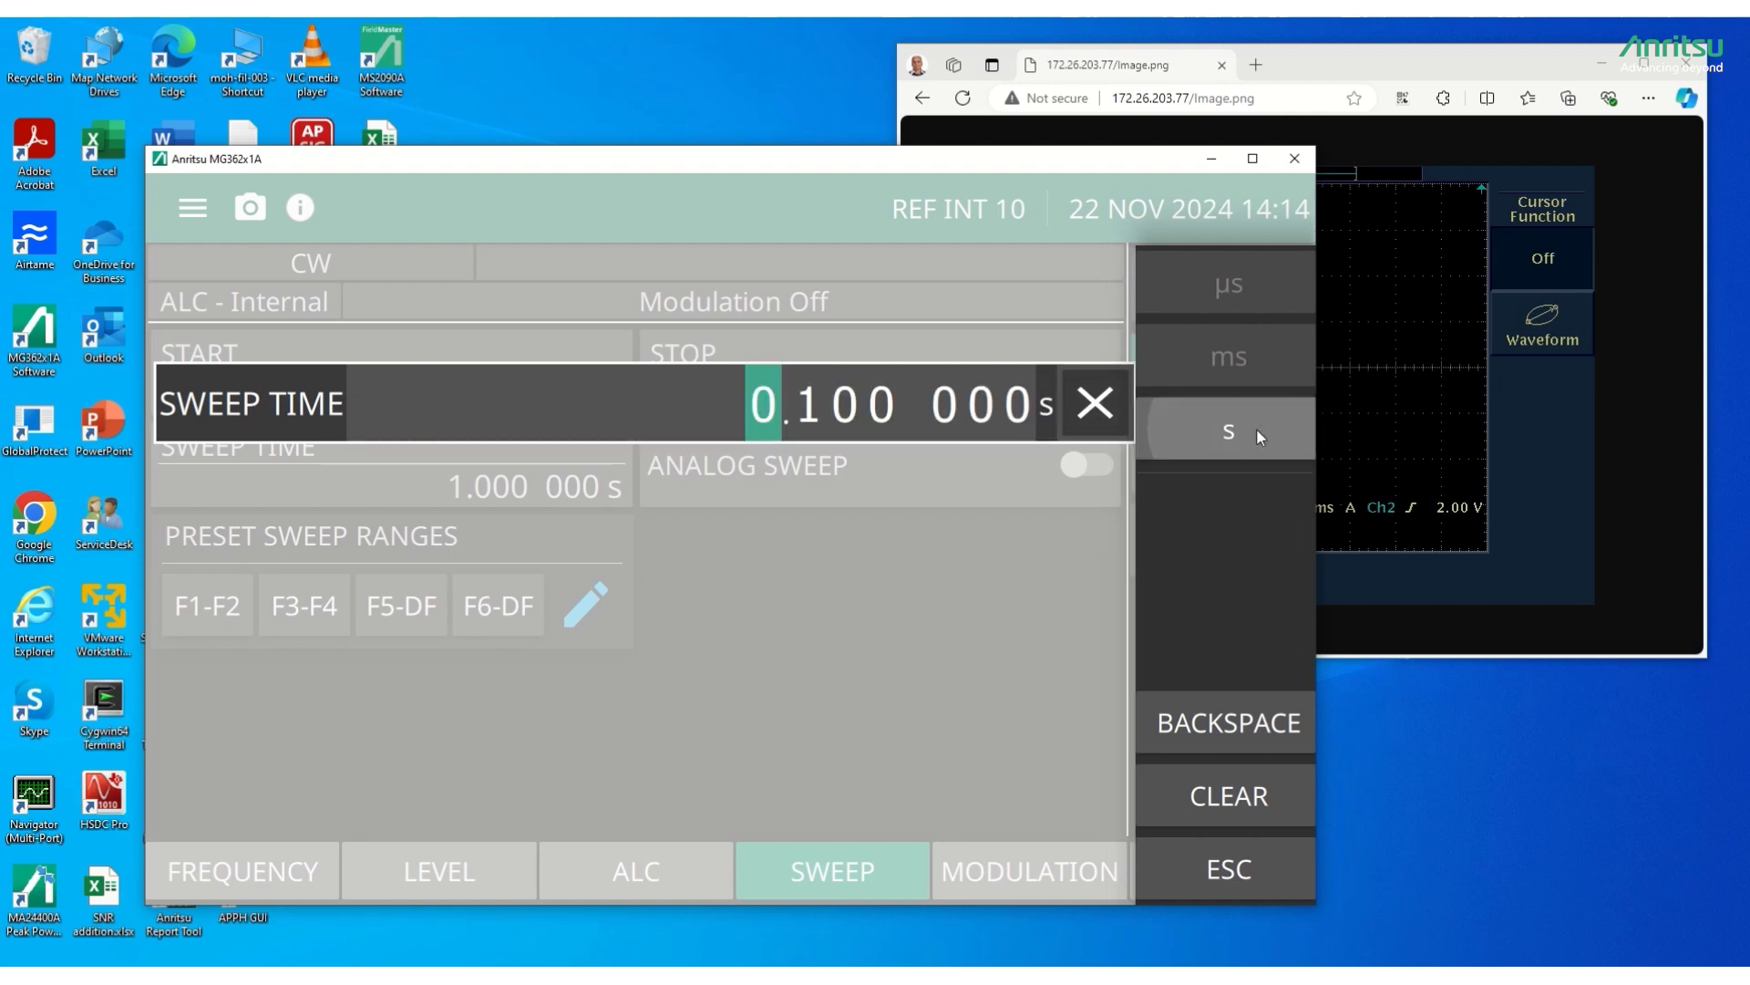
click(975, 602)
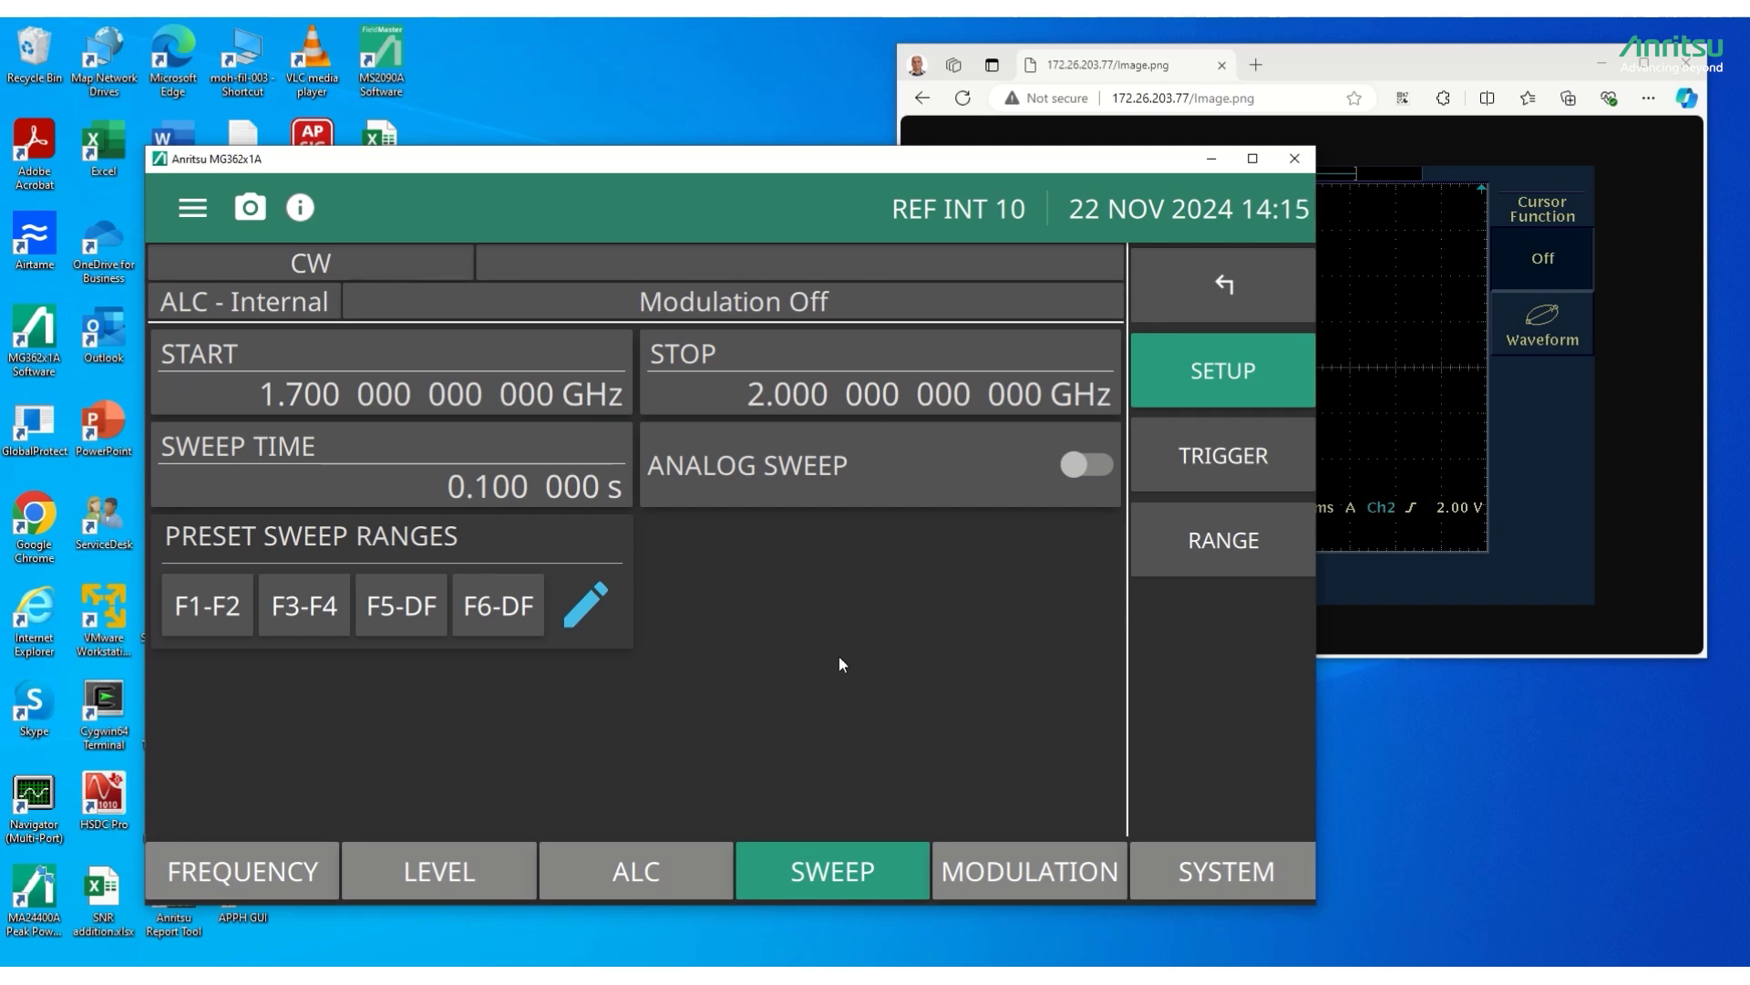
click(1098, 465)
Step: Bring the Edge oscilloscope image window in front of the generator GUI
mouse_move(817, 52)
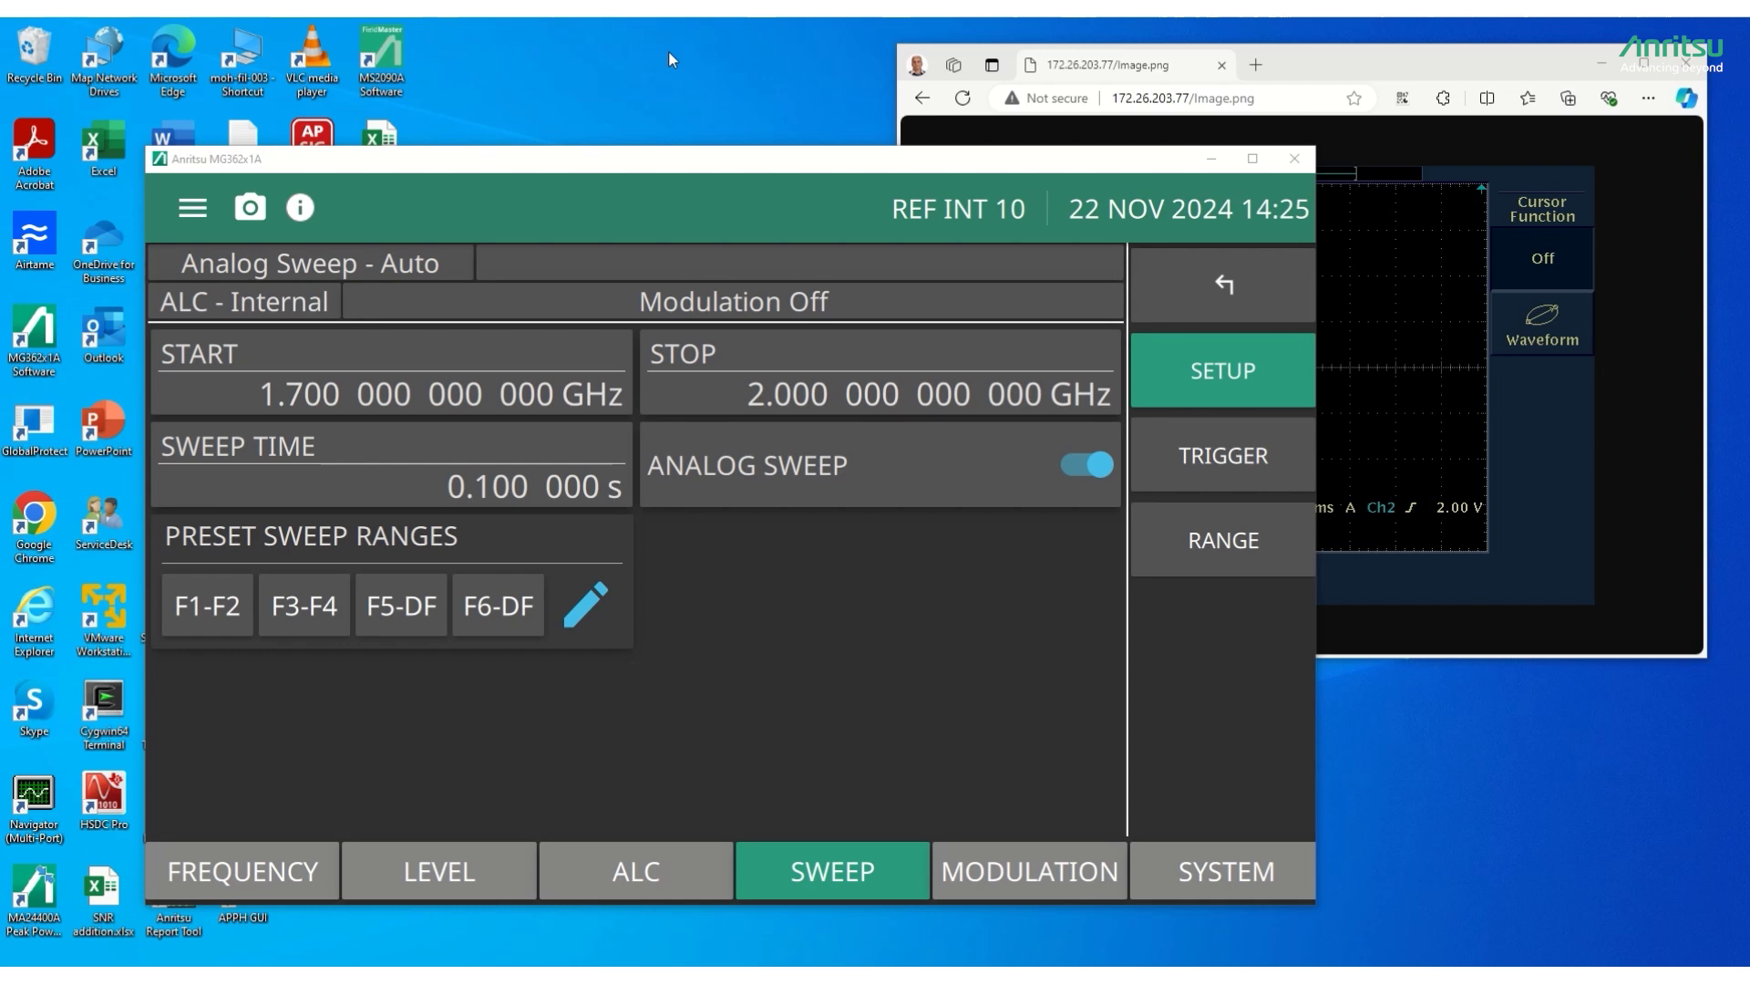
click(1311, 62)
Step: Reload image.png in Edge to show the sweep ramp and filter response pulse
click(1263, 97)
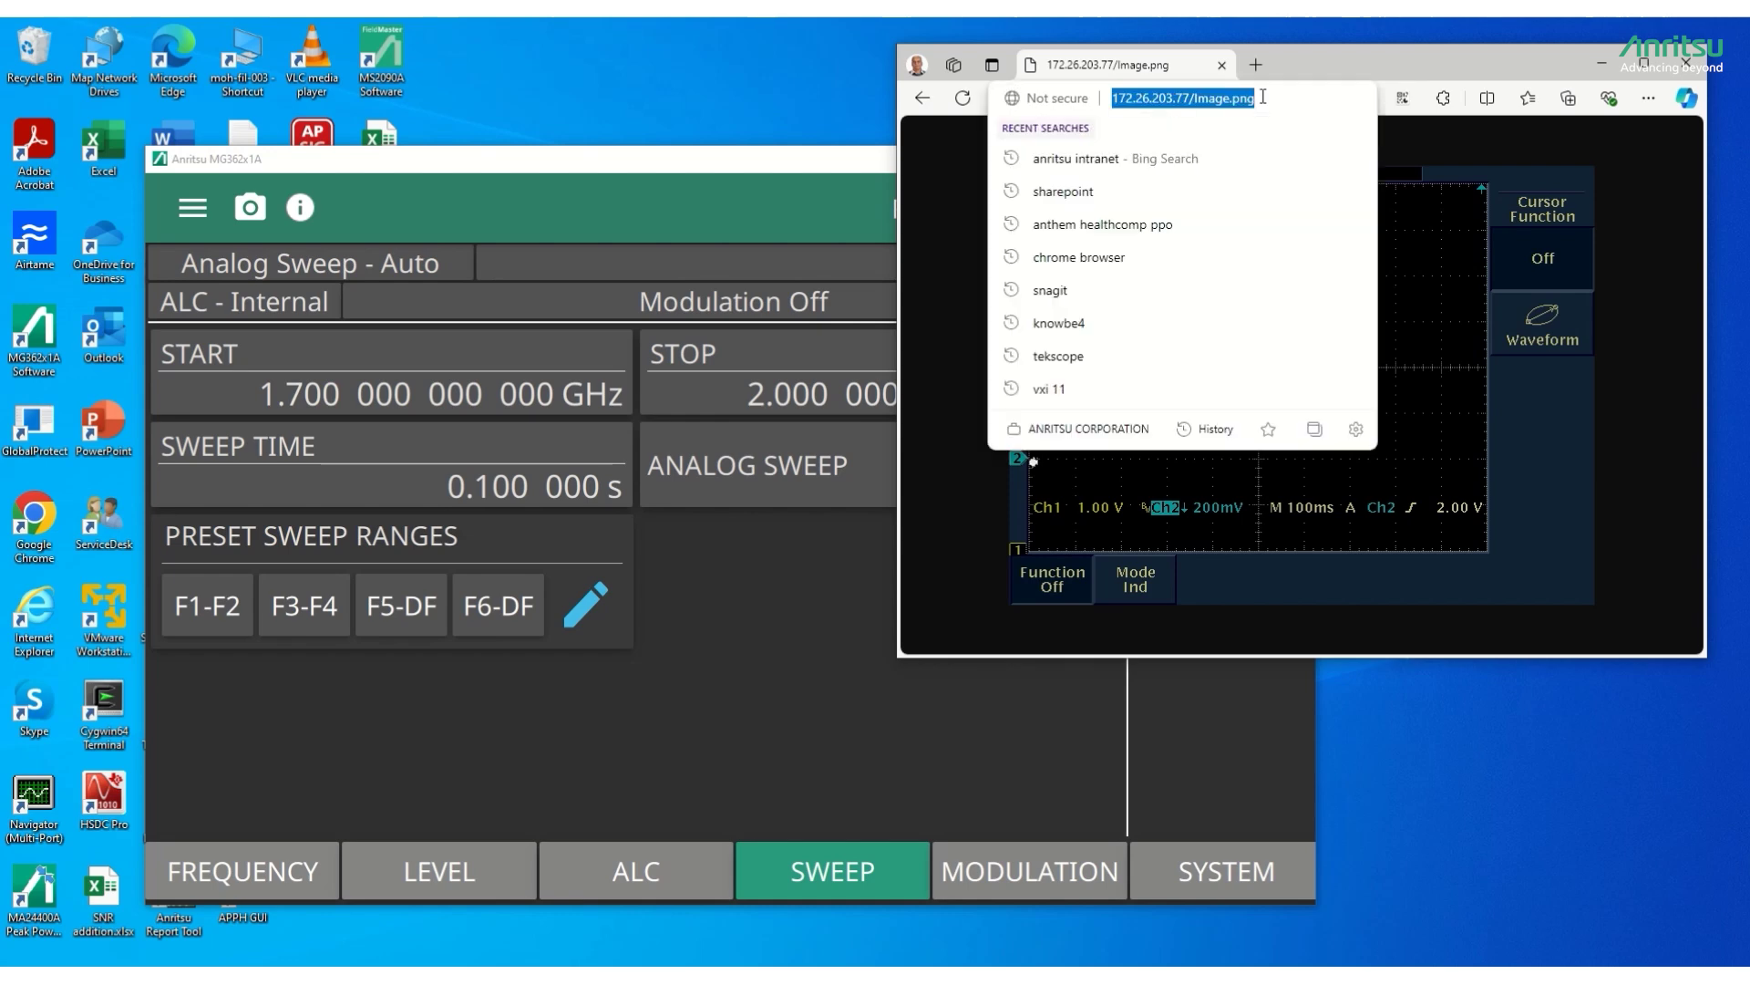
click(1264, 97)
key(Return)
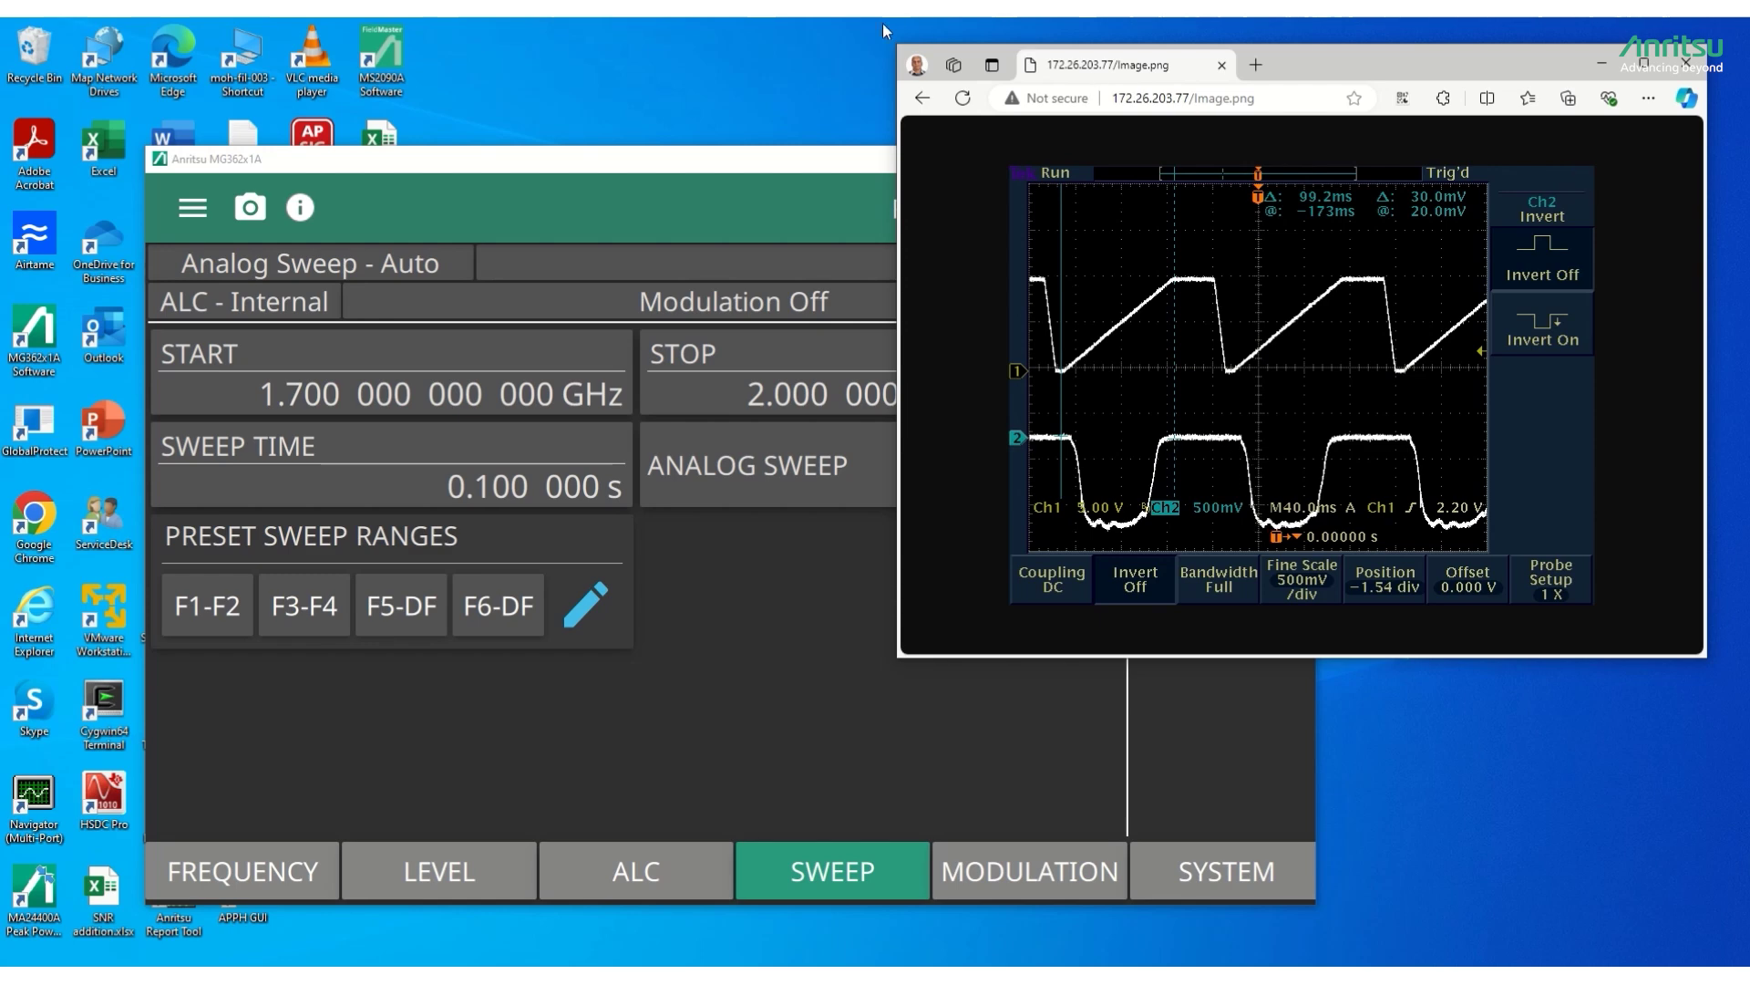
mouse_move(813, 18)
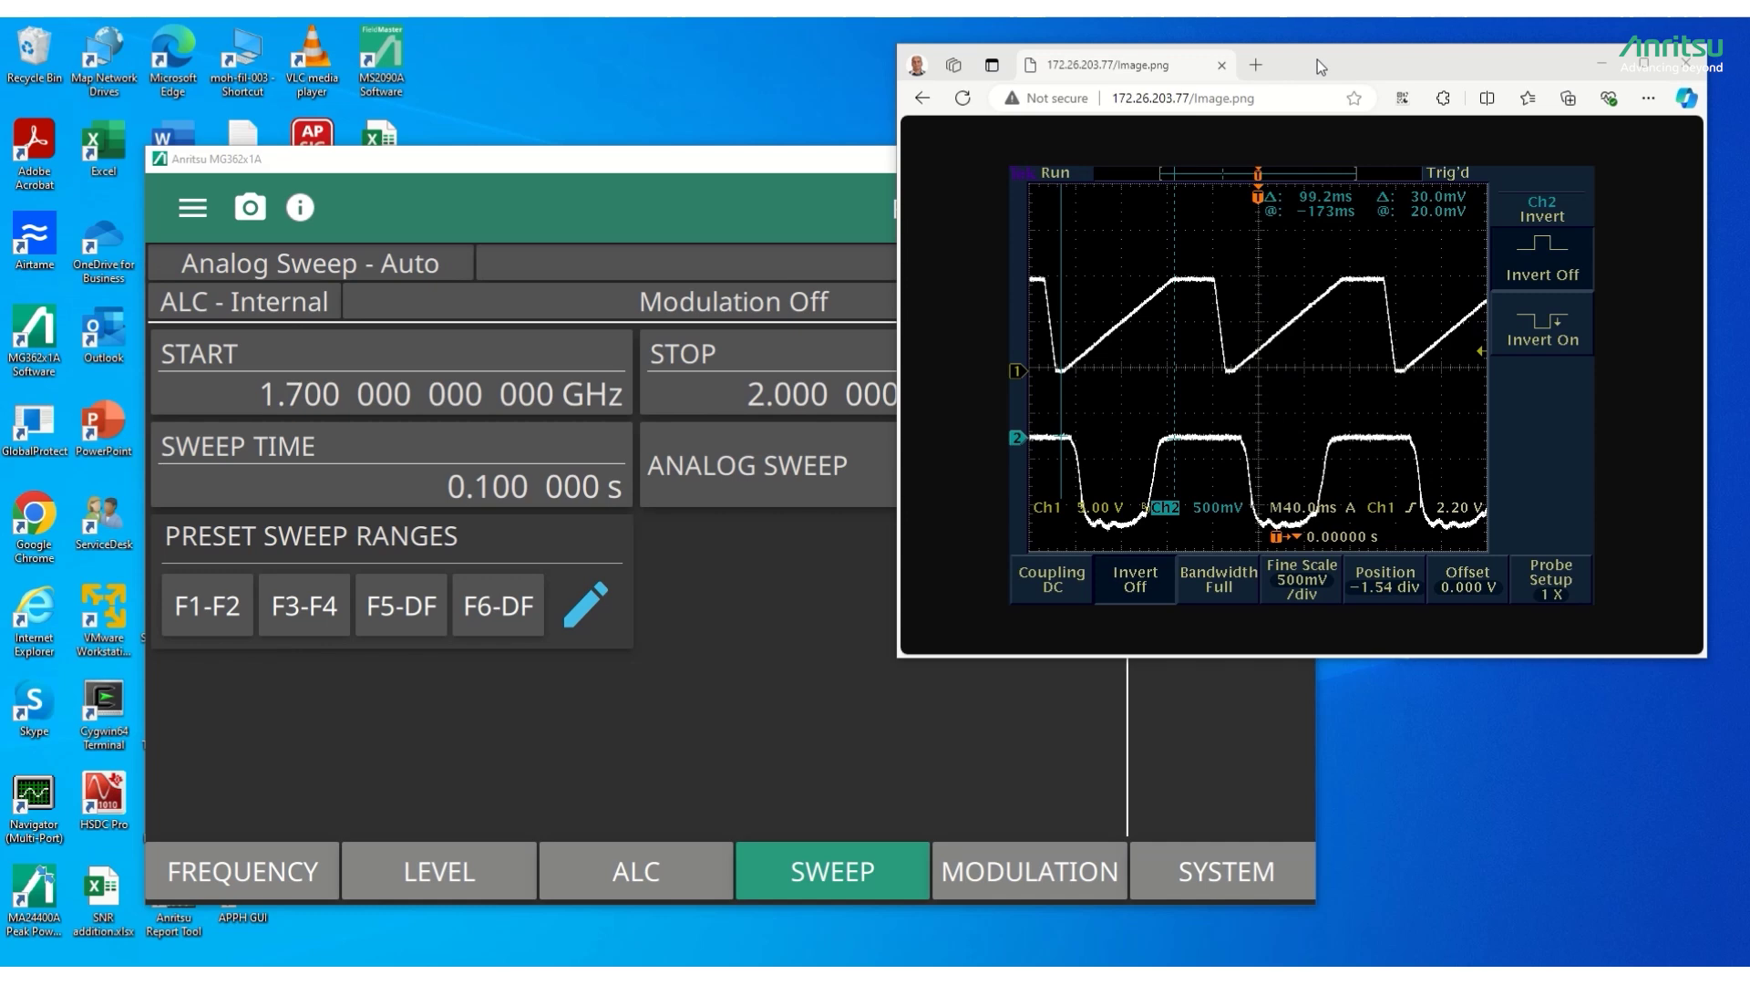
click(1281, 95)
Step: Reload the scope screenshot in Edge to show the new capture with Ch2 inverted
click(1281, 94)
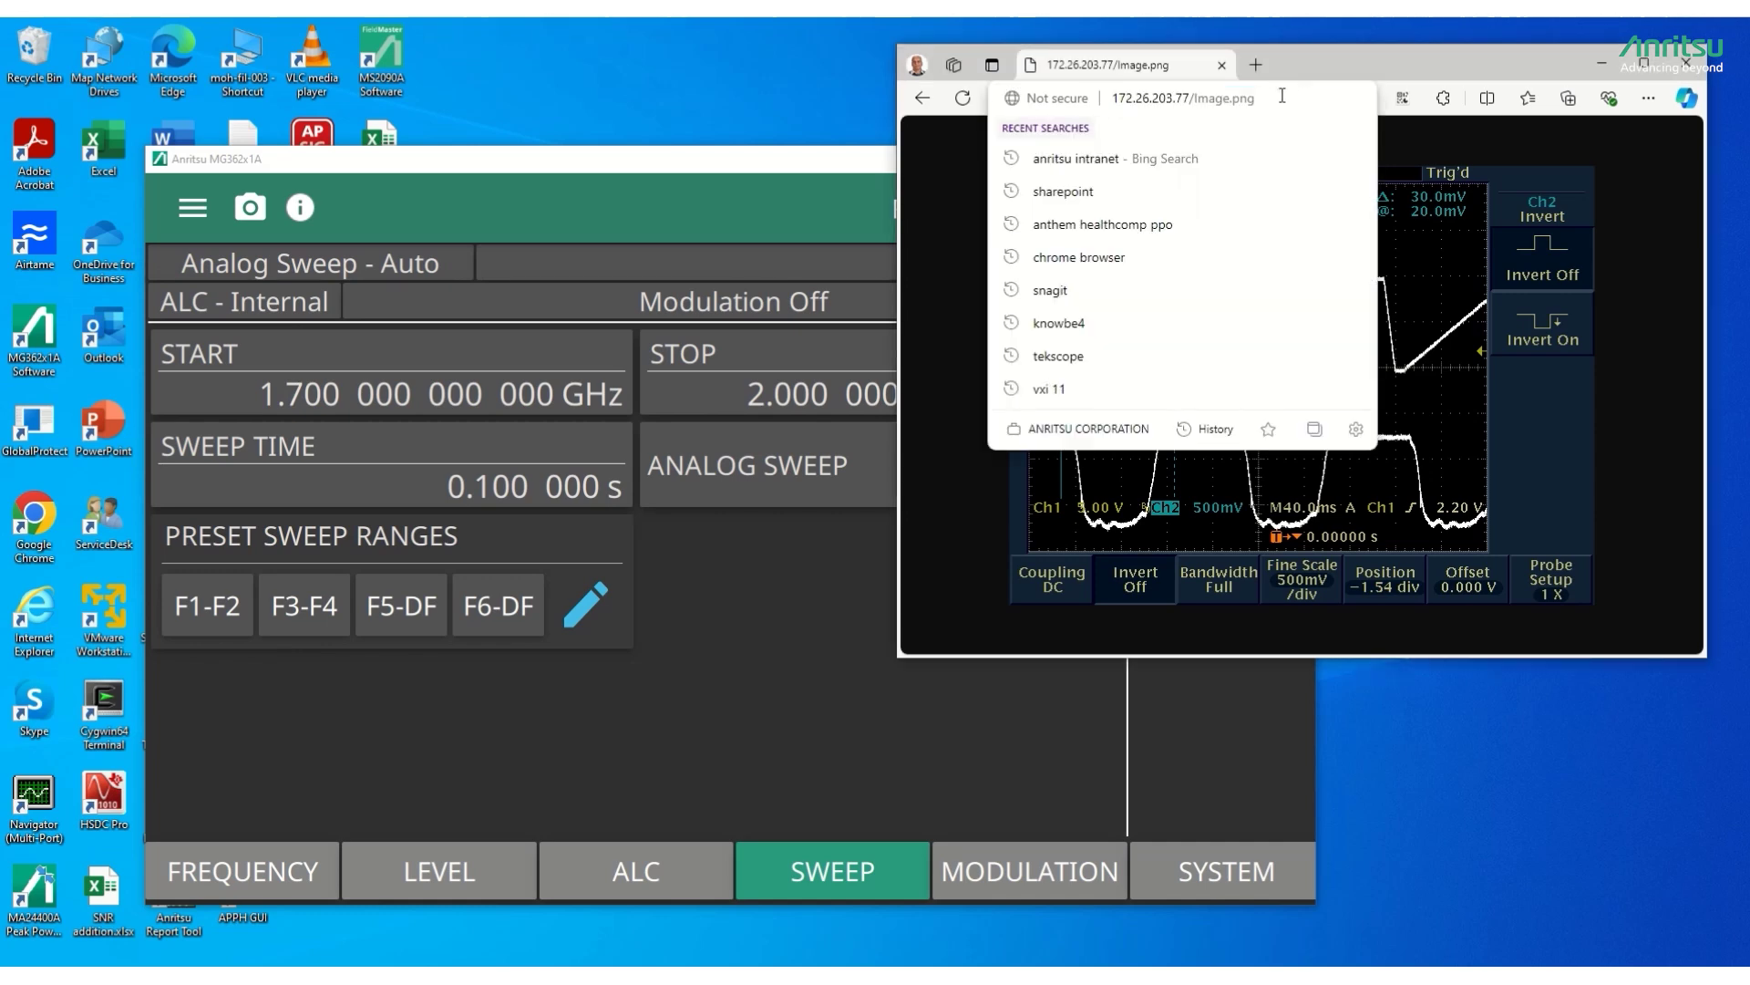
key(Return)
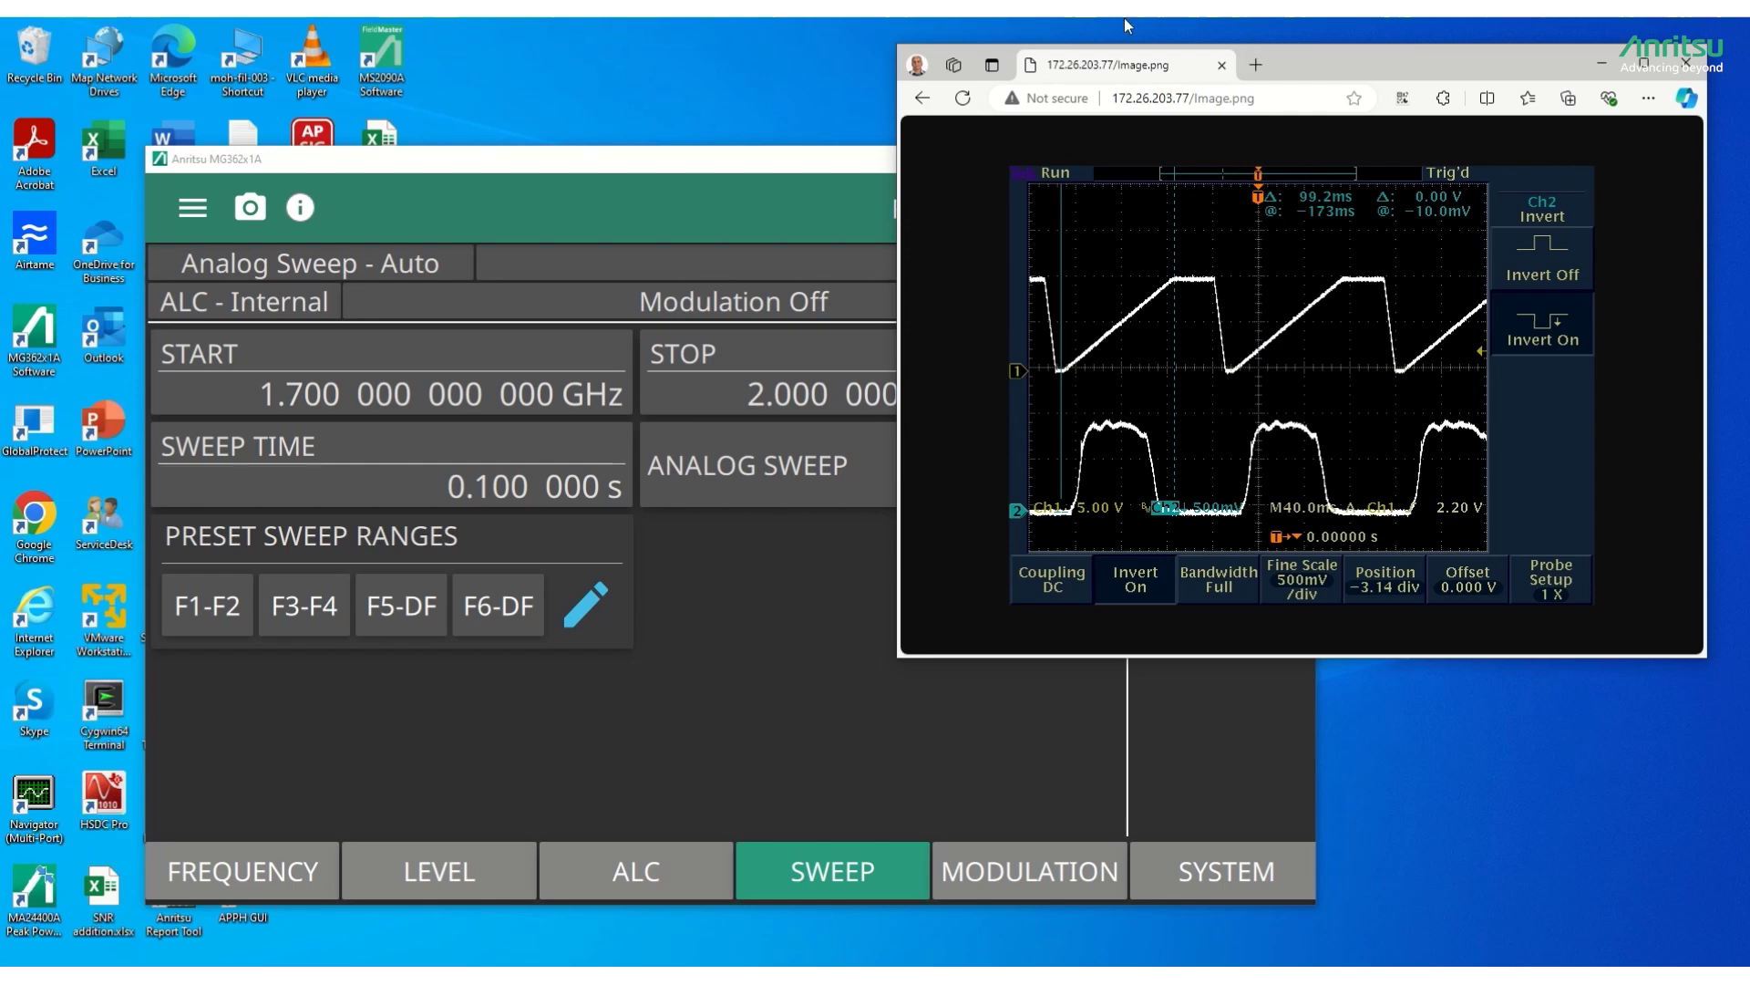
Step: Shift the Edge scope image window slightly left and down
mouse_move(978, 24)
drag(1442, 62, 1426, 78)
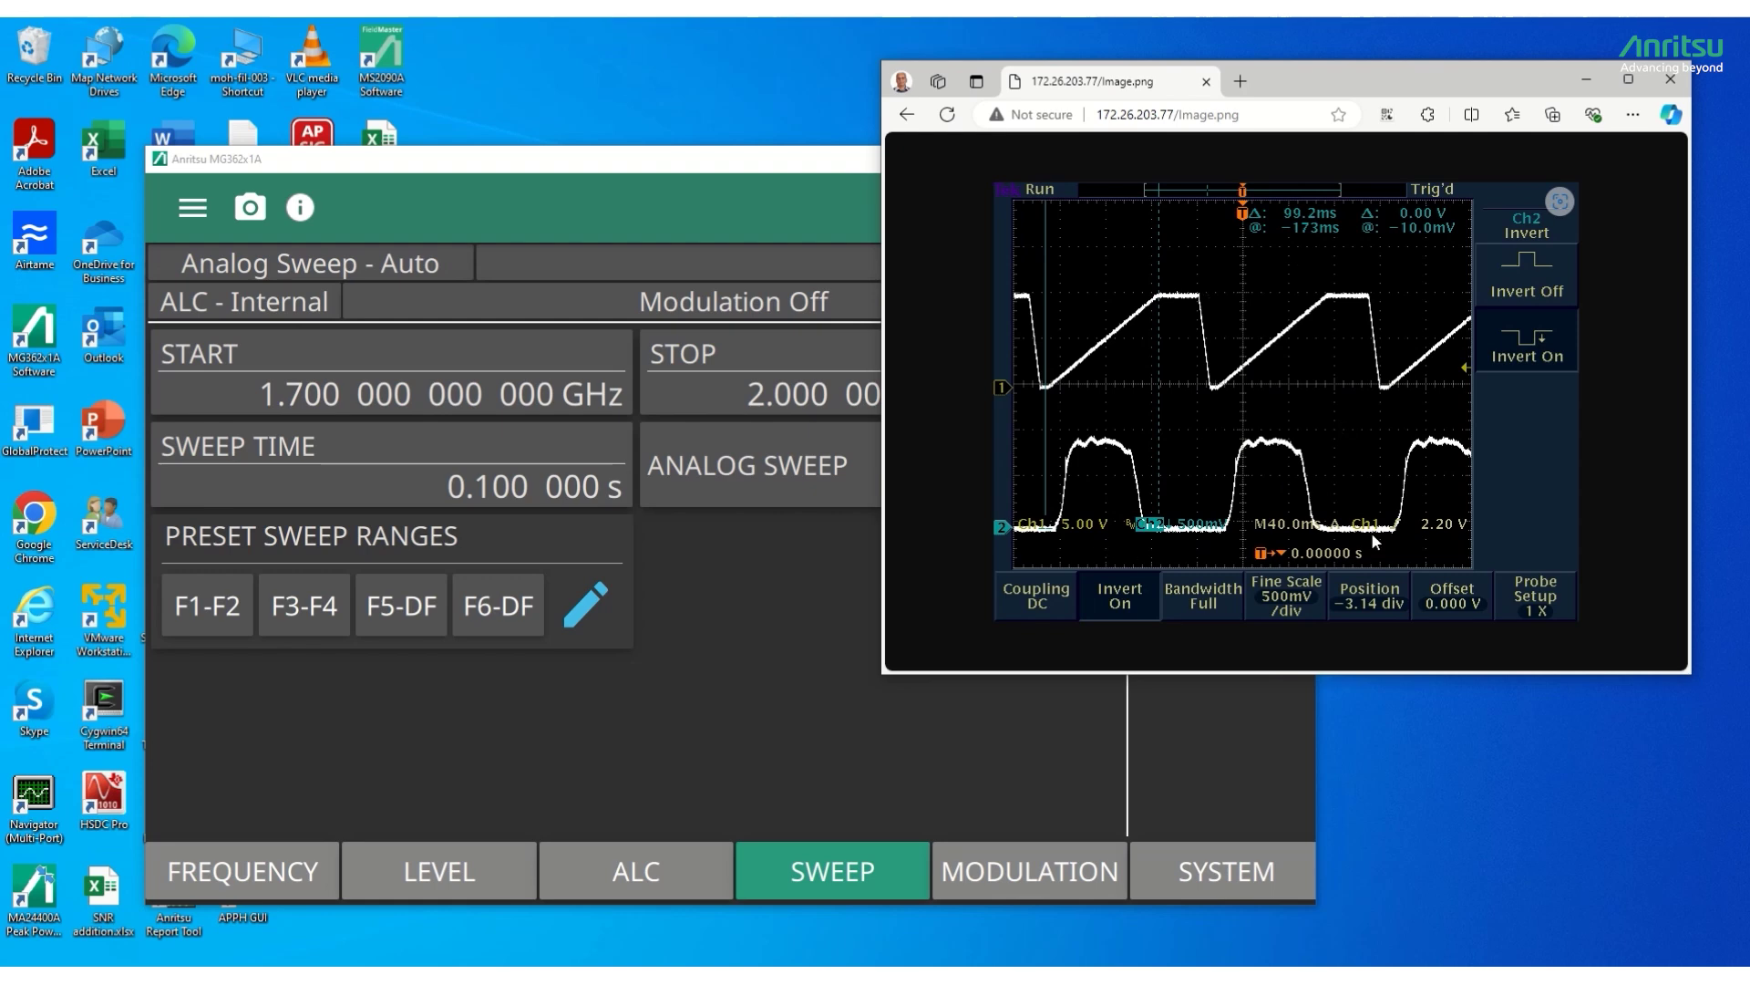
click(1267, 113)
Step: Reload the scope image to show the XY plot of Ch1 versus Ch2 tracing the filter passband
click(1268, 113)
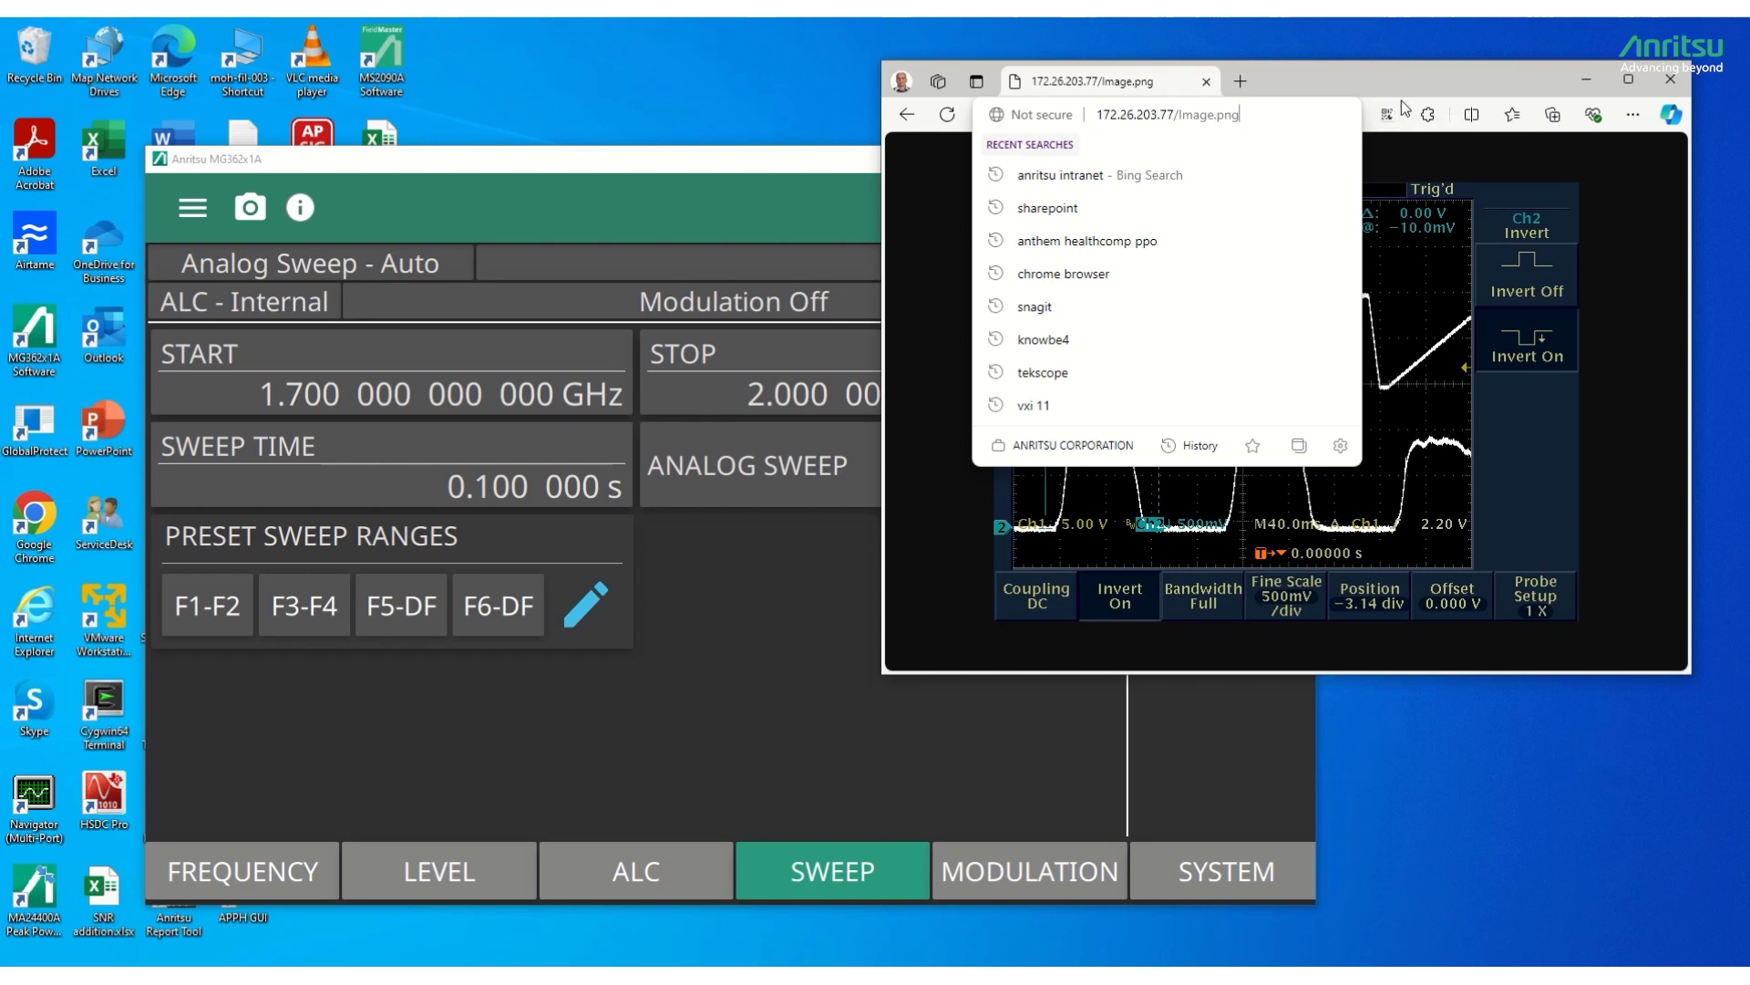
key(Return)
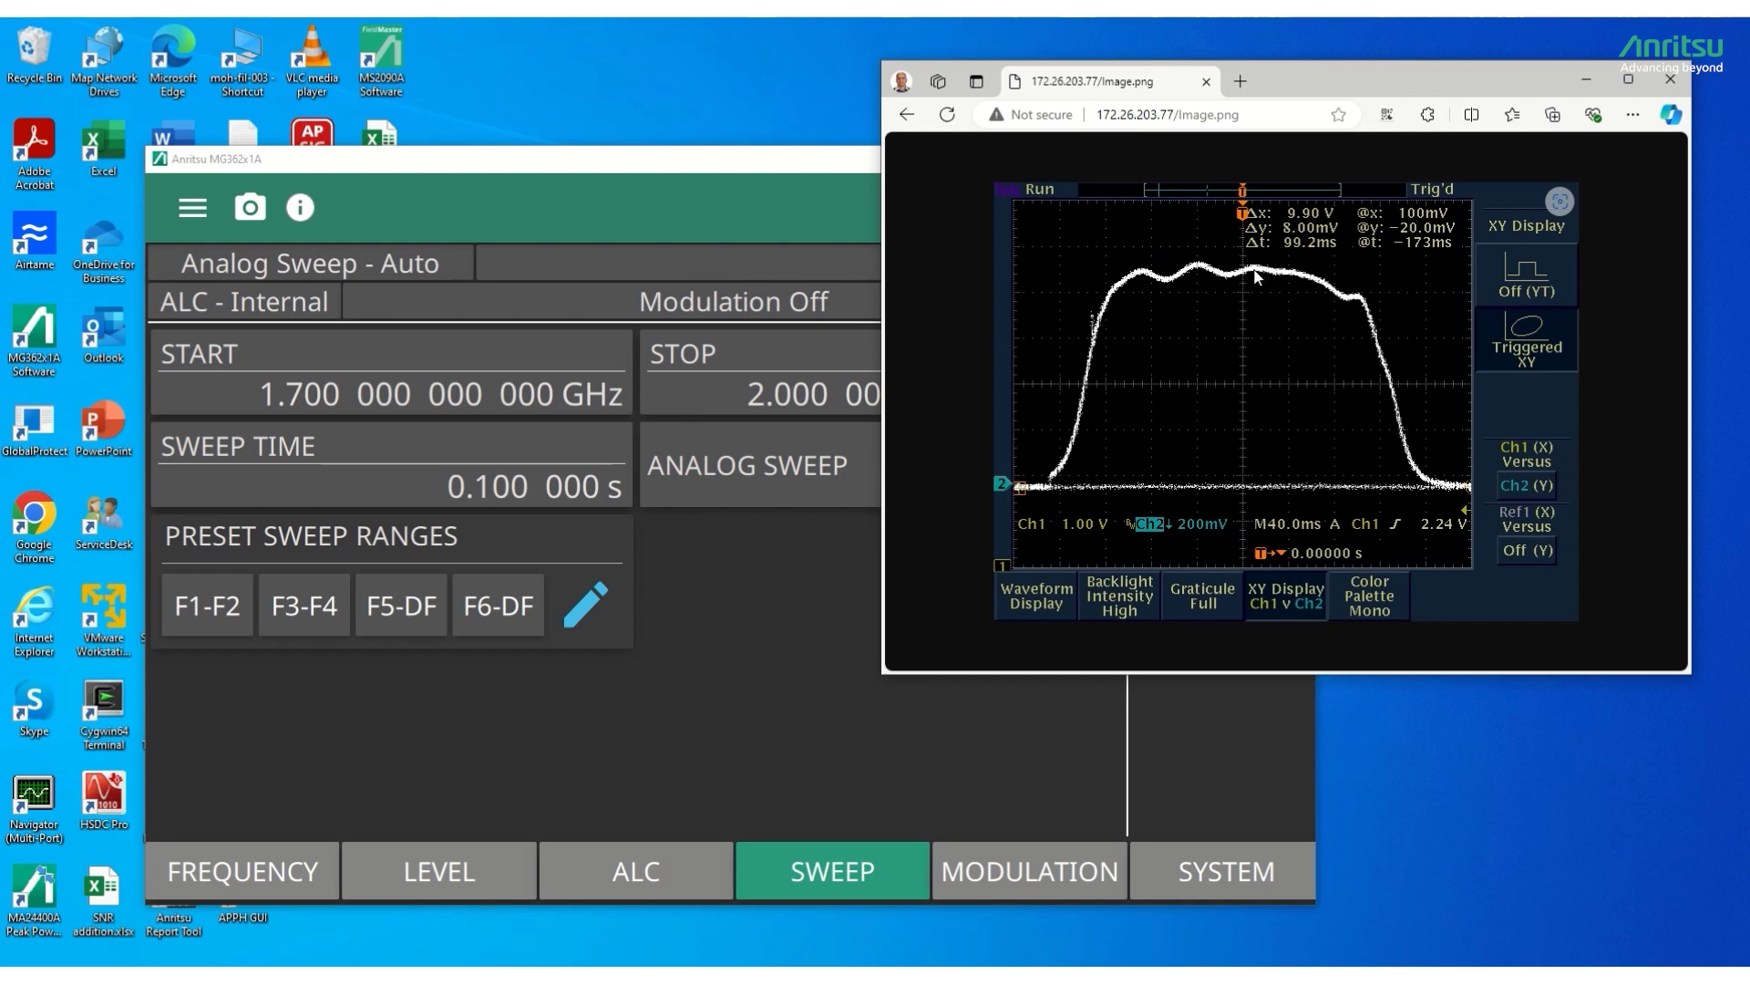
click(818, 162)
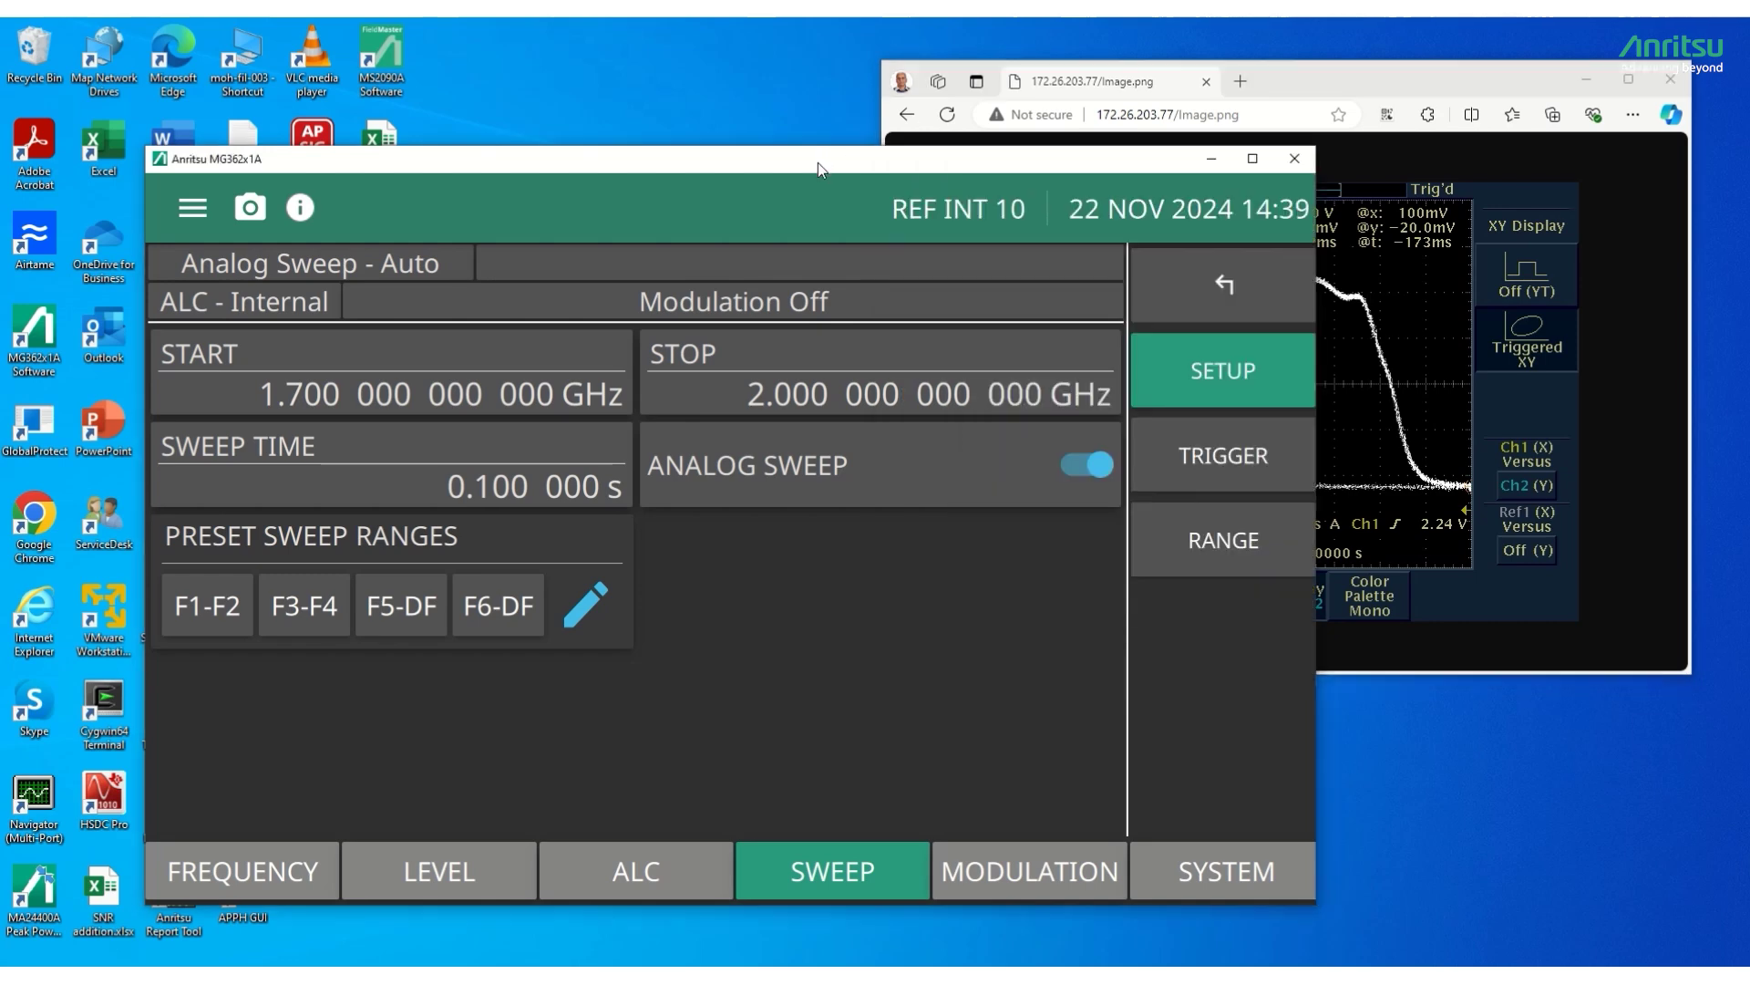
click(262, 867)
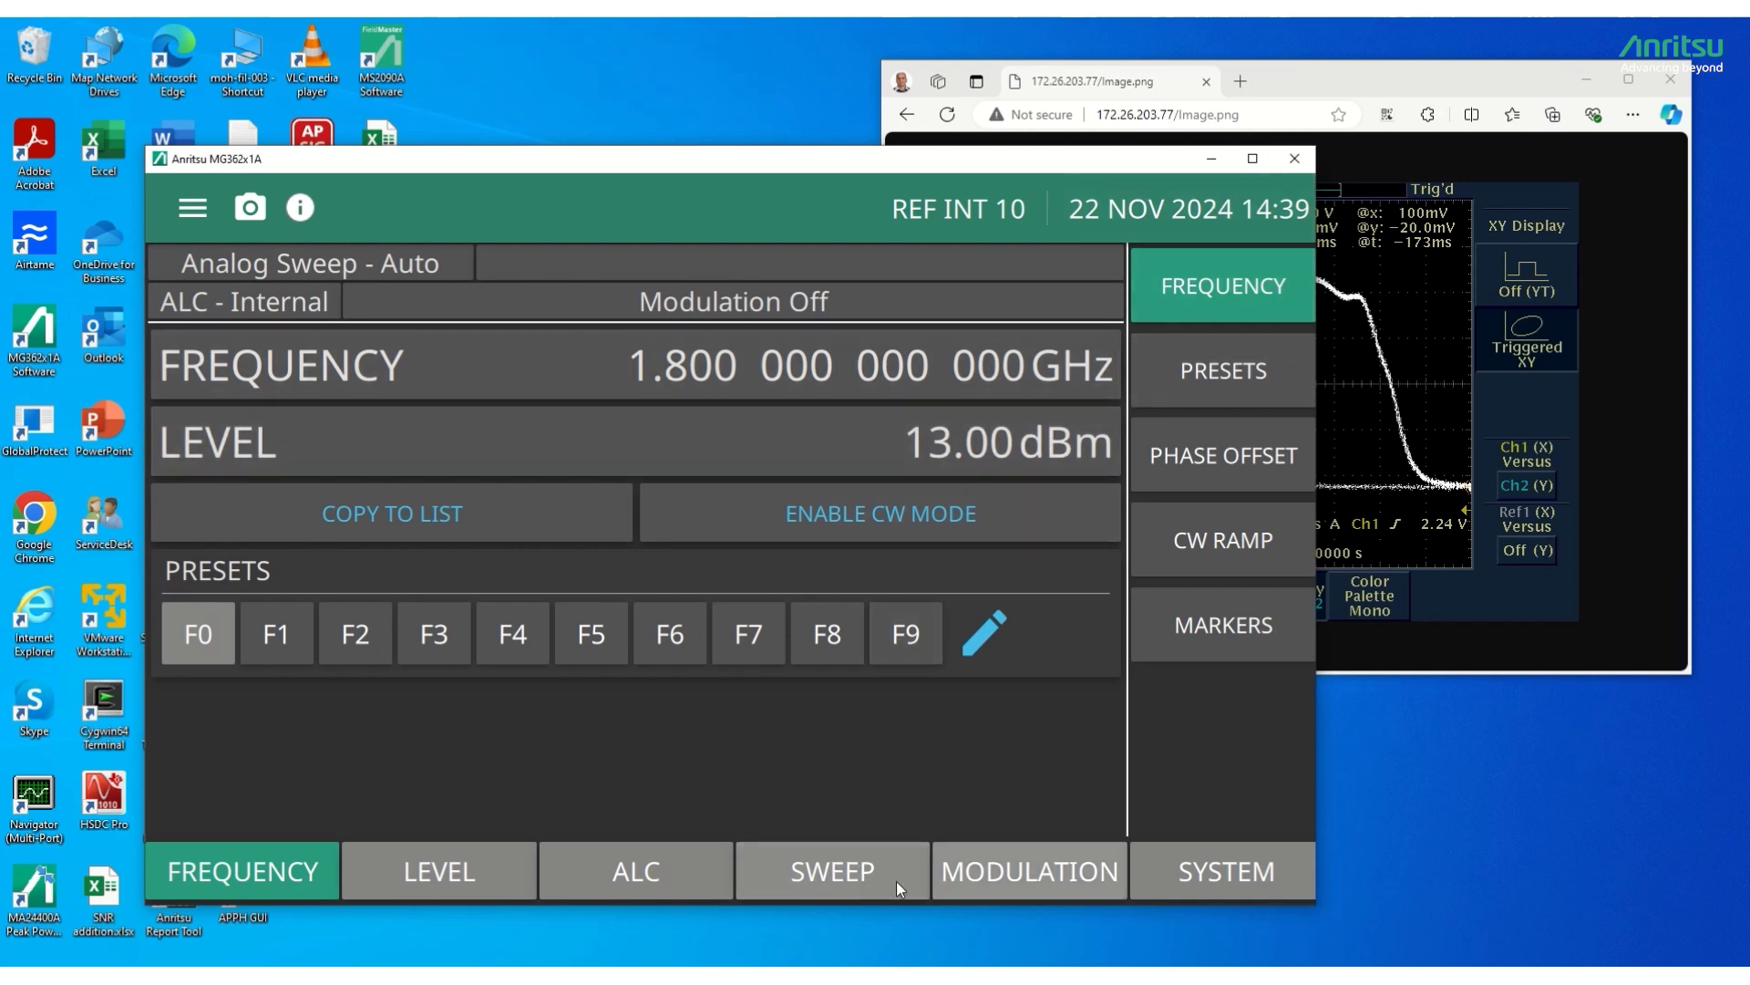
click(861, 868)
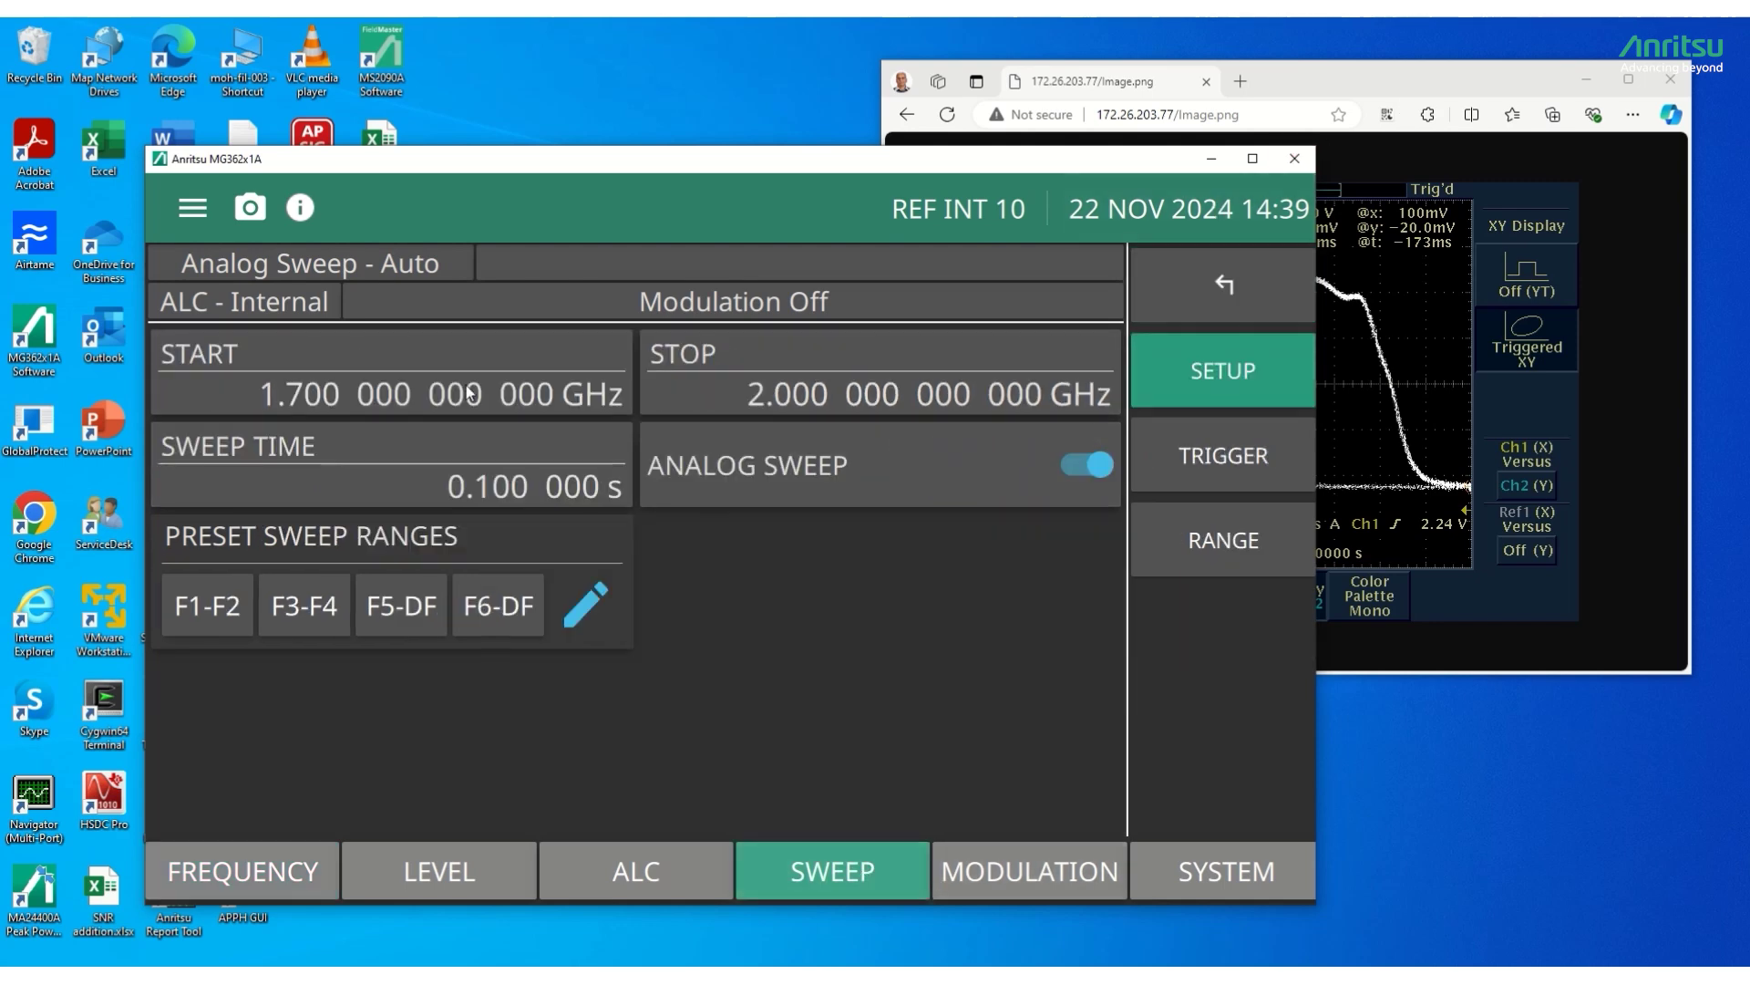
click(1349, 75)
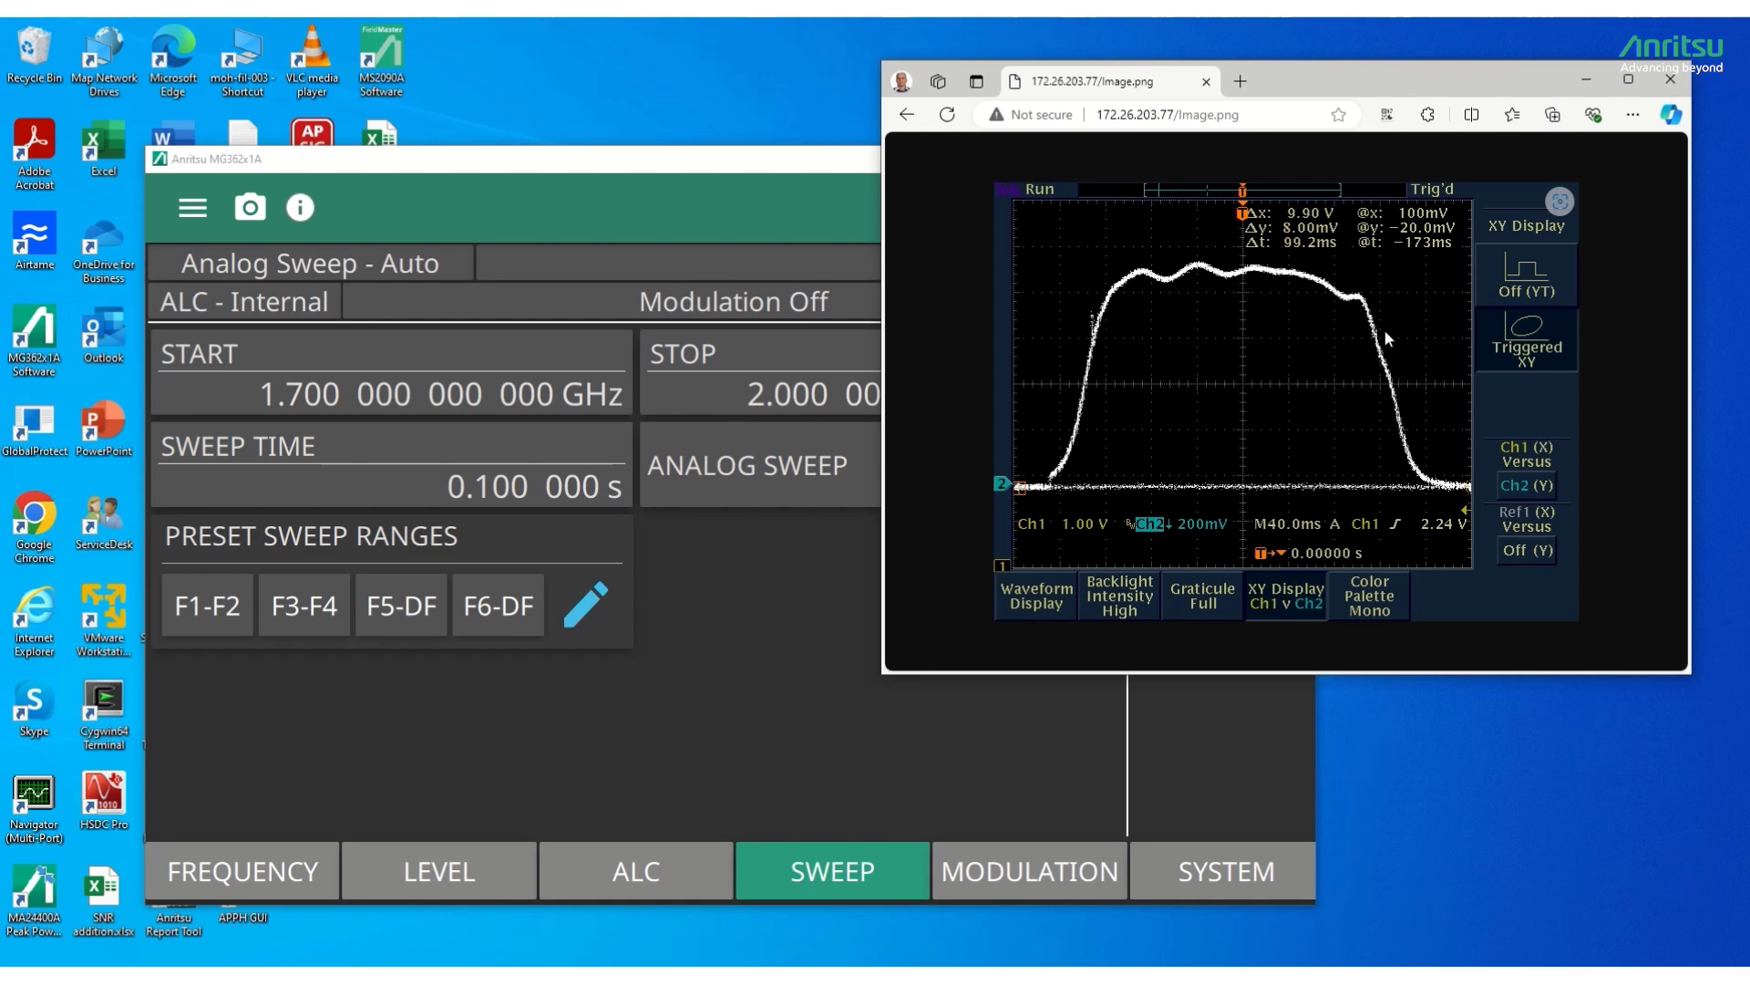
click(714, 178)
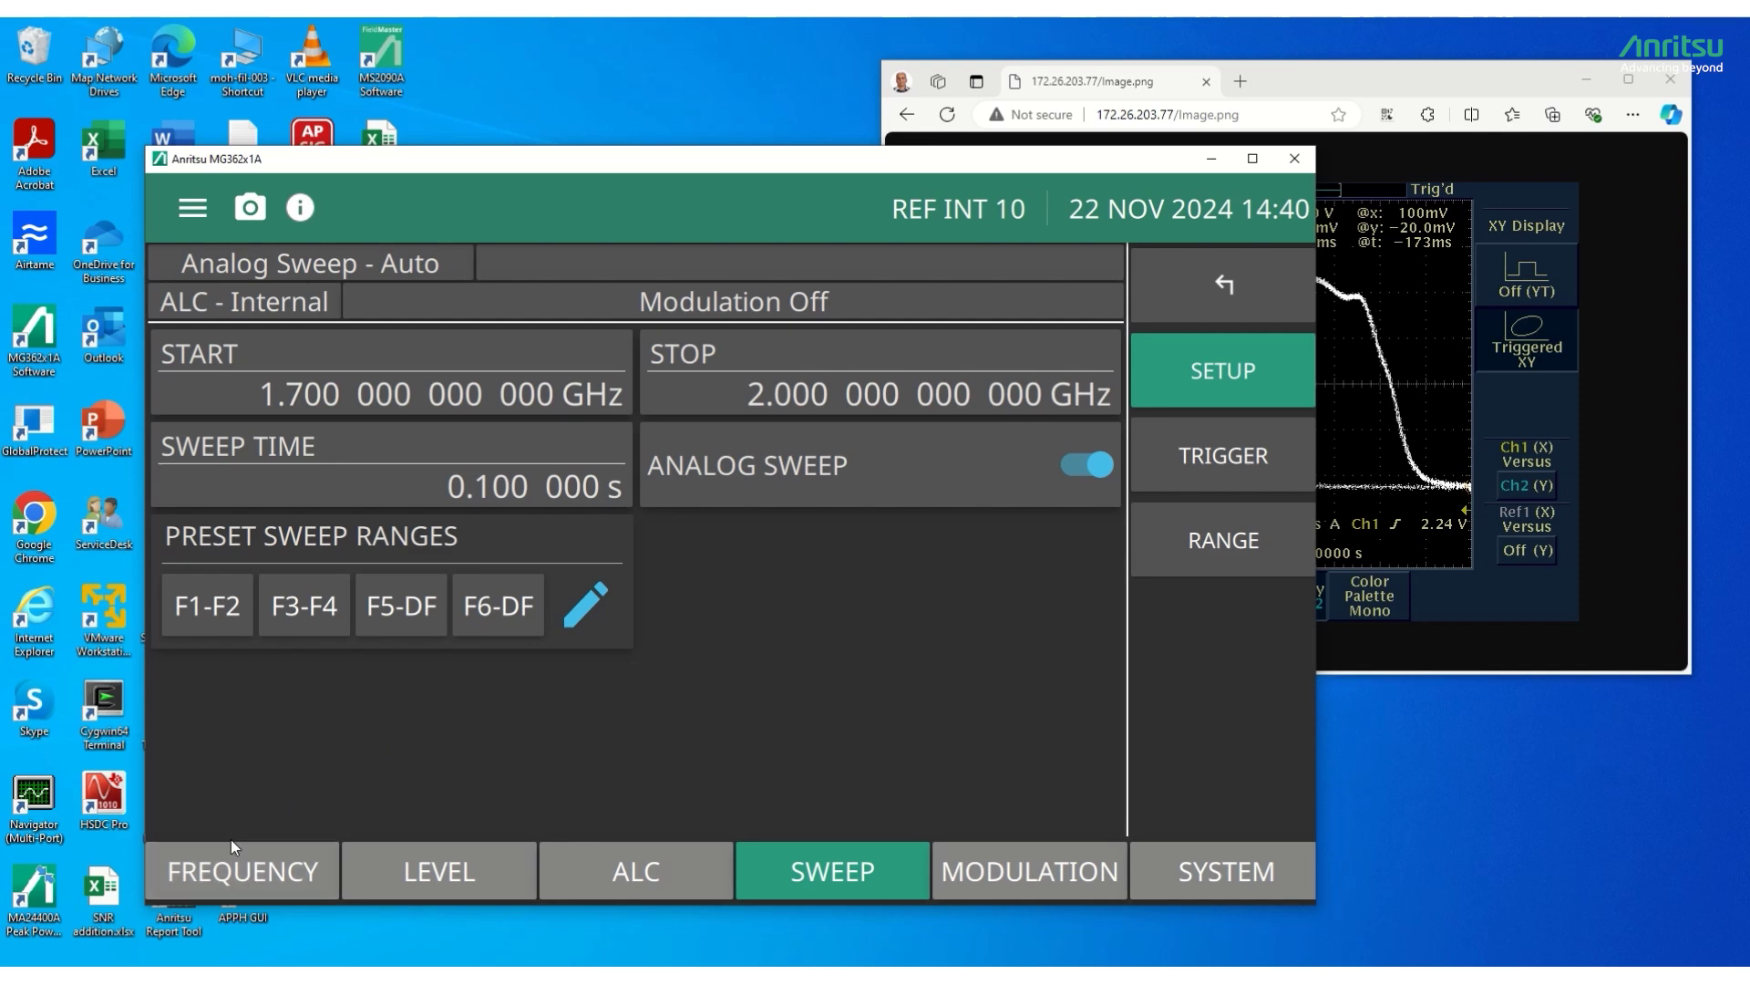
click(227, 866)
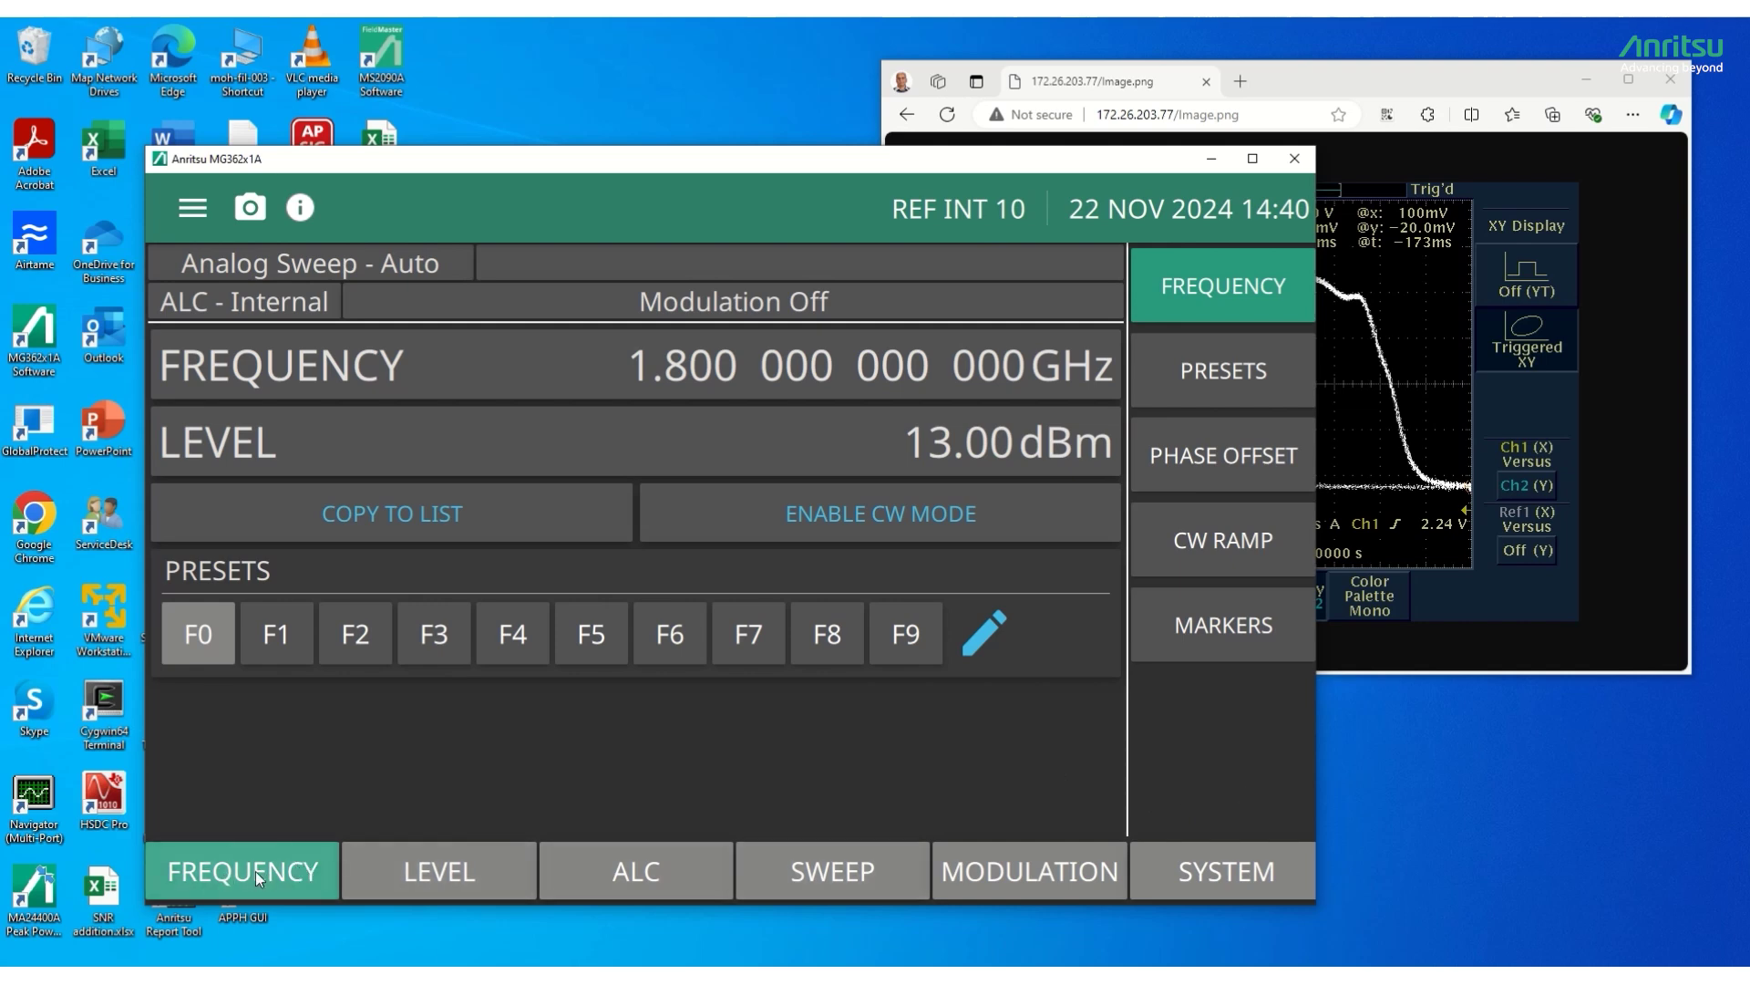
Step: Switch on markers M0 (1.75 GHz), M2 (1.85 GHz) and M4 (1.95 GHz), then return to marker options
click(1223, 625)
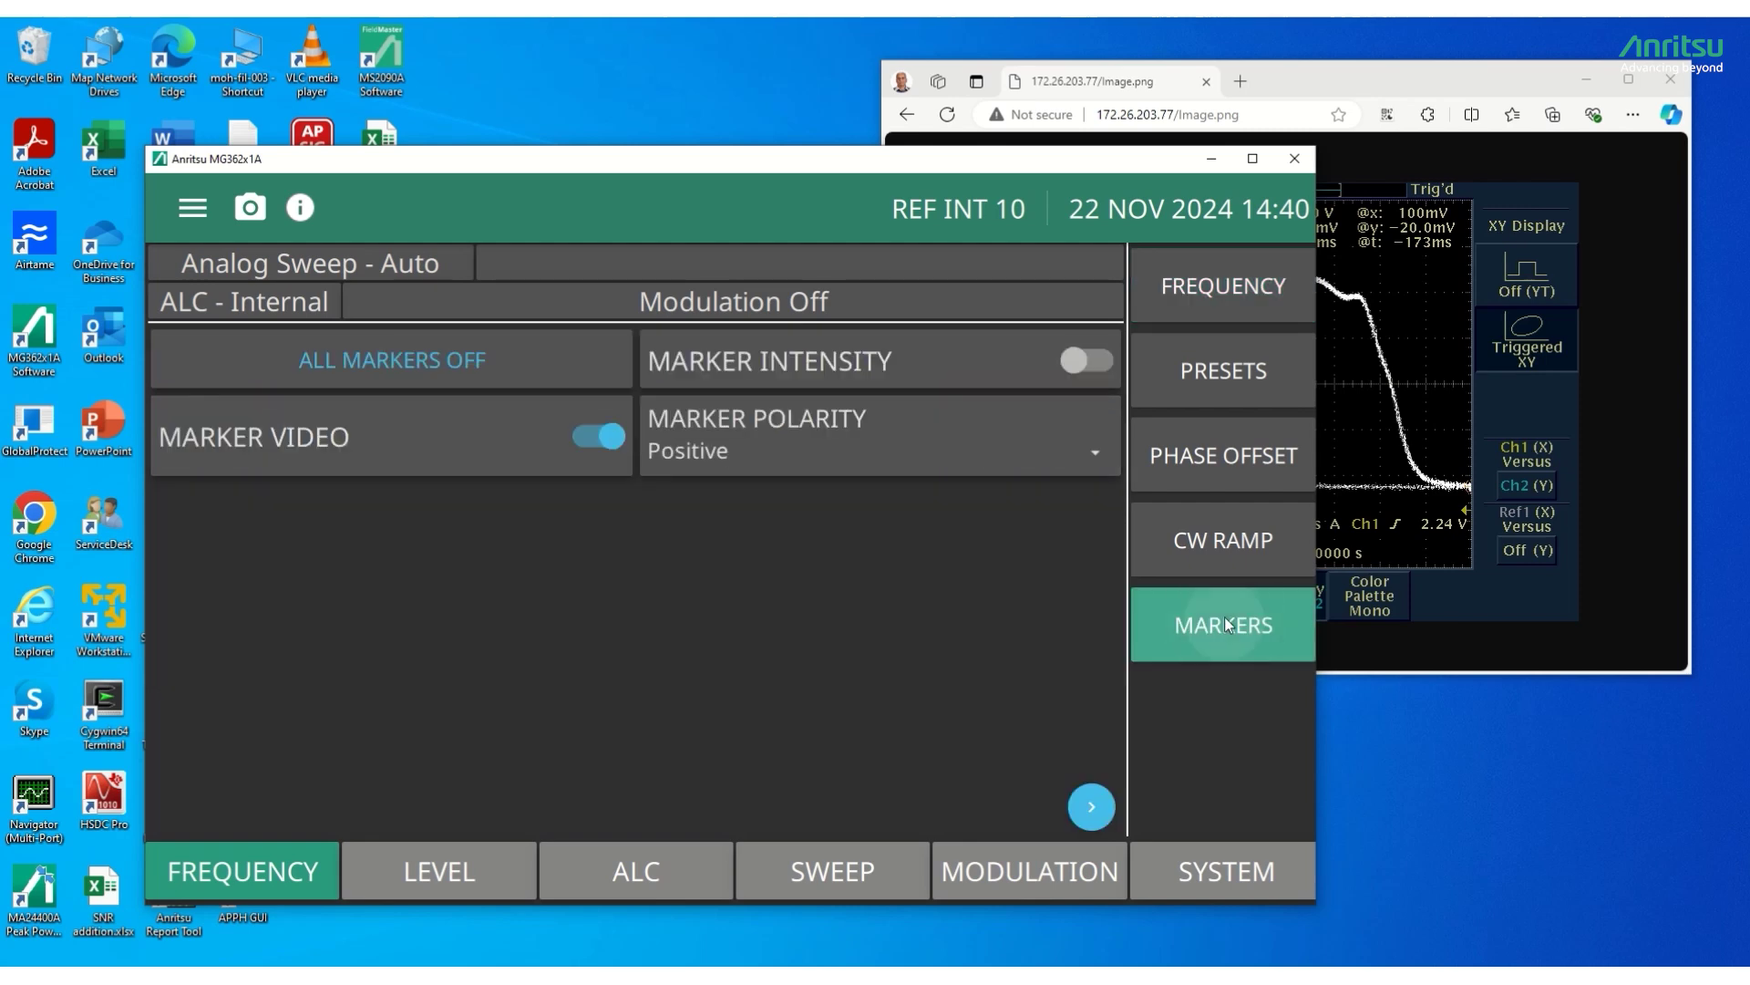
click(1090, 807)
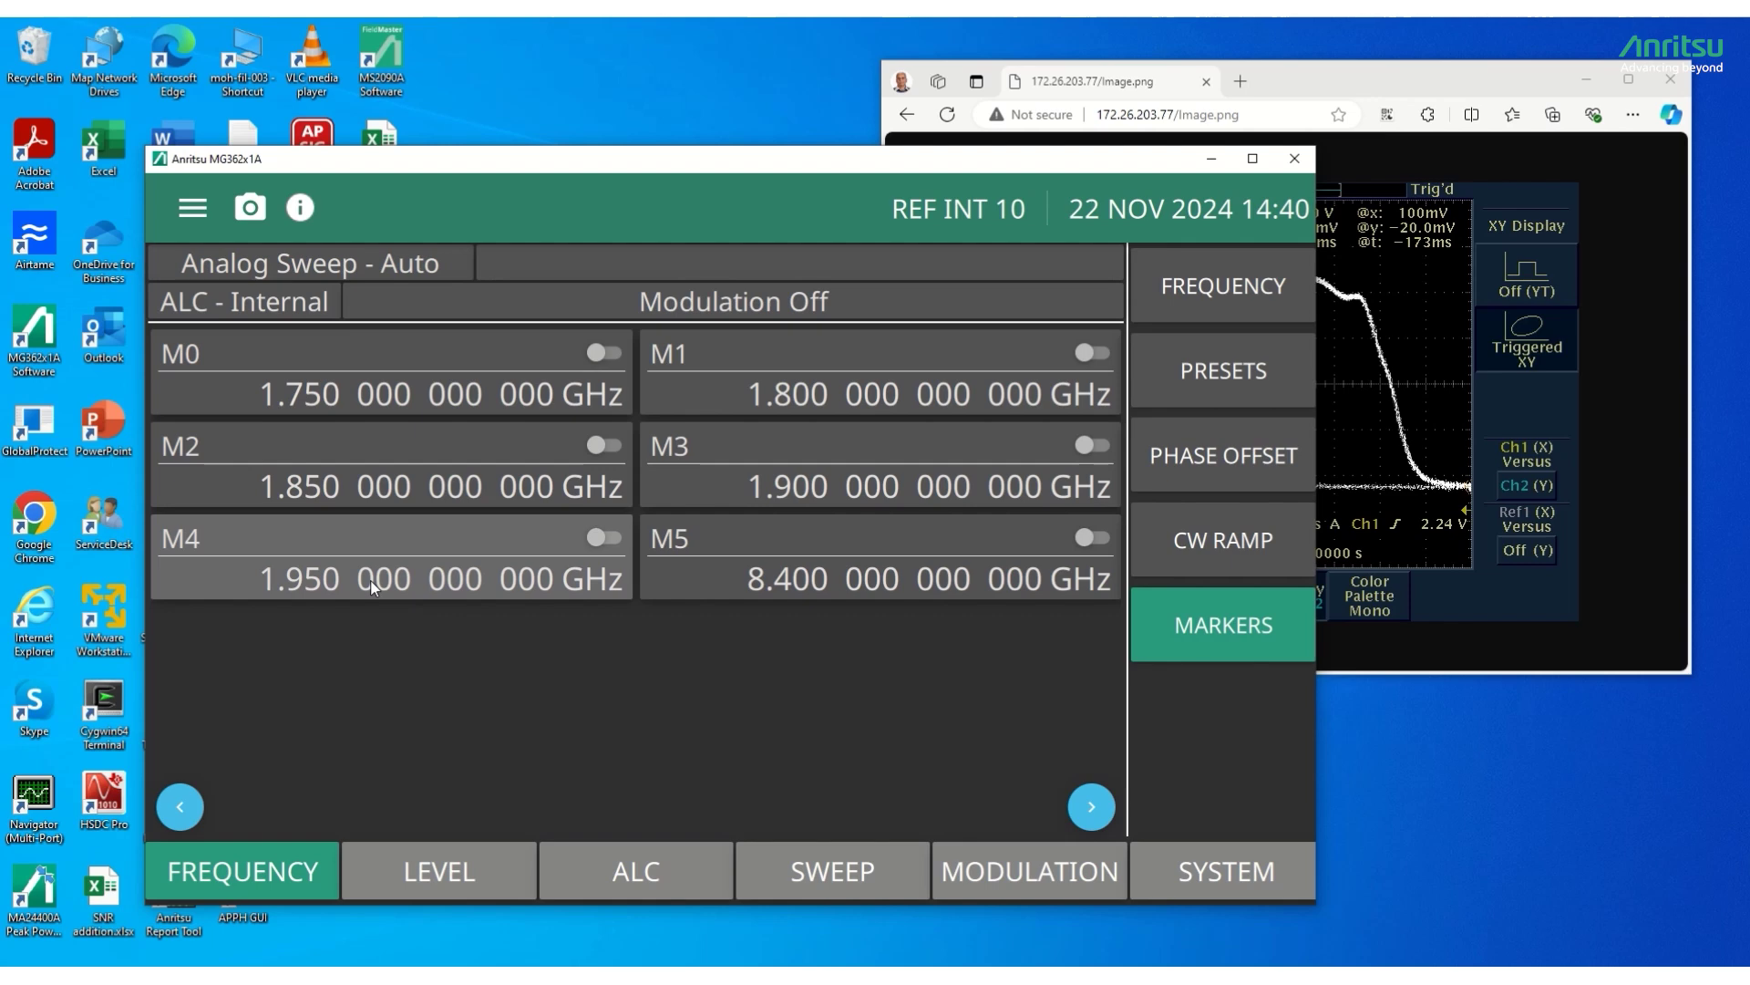
click(609, 352)
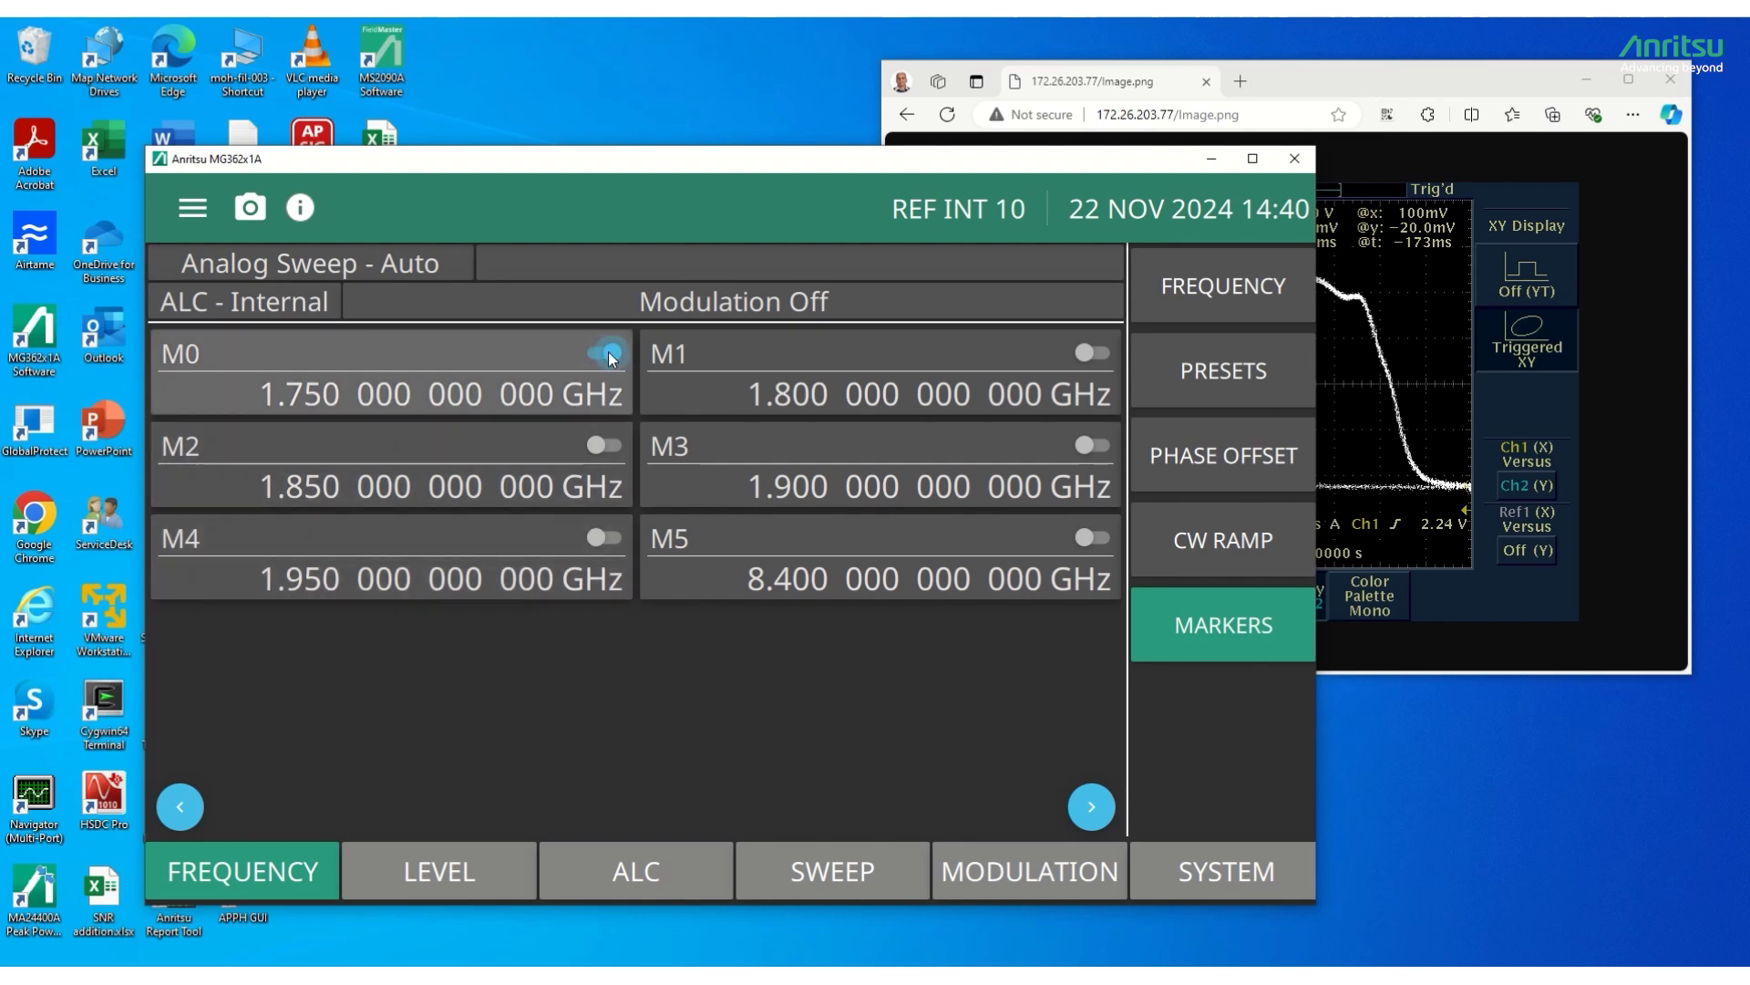
click(607, 444)
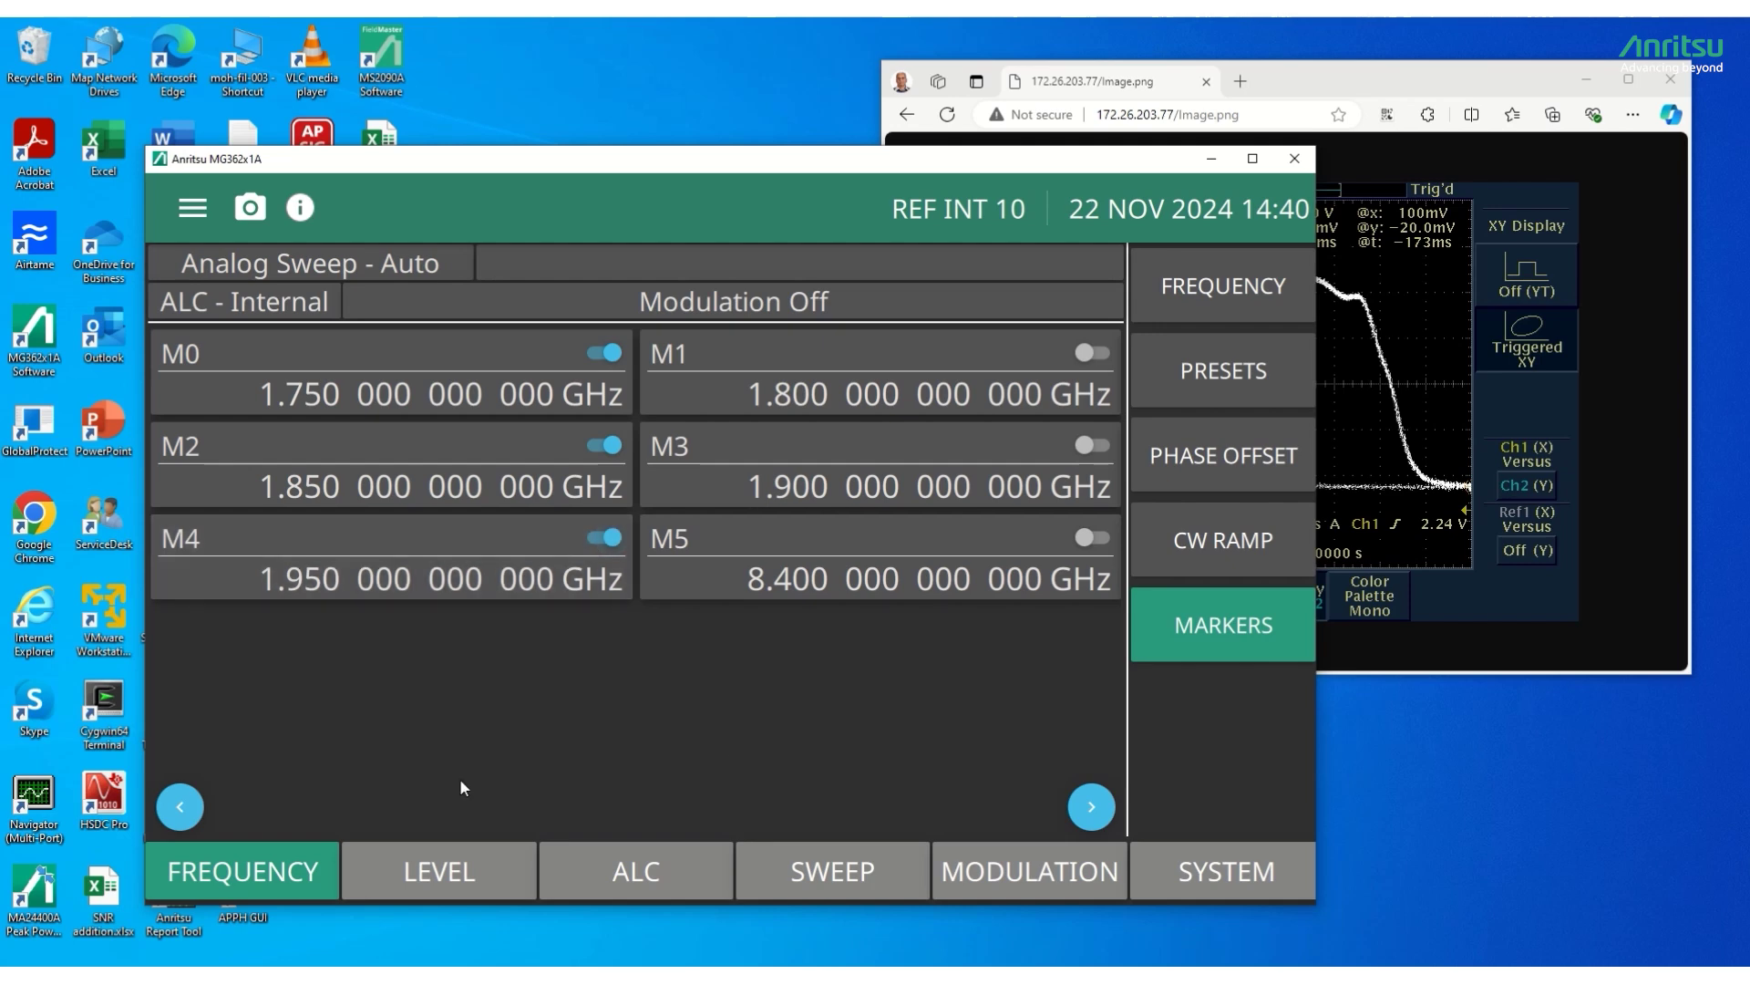
click(179, 807)
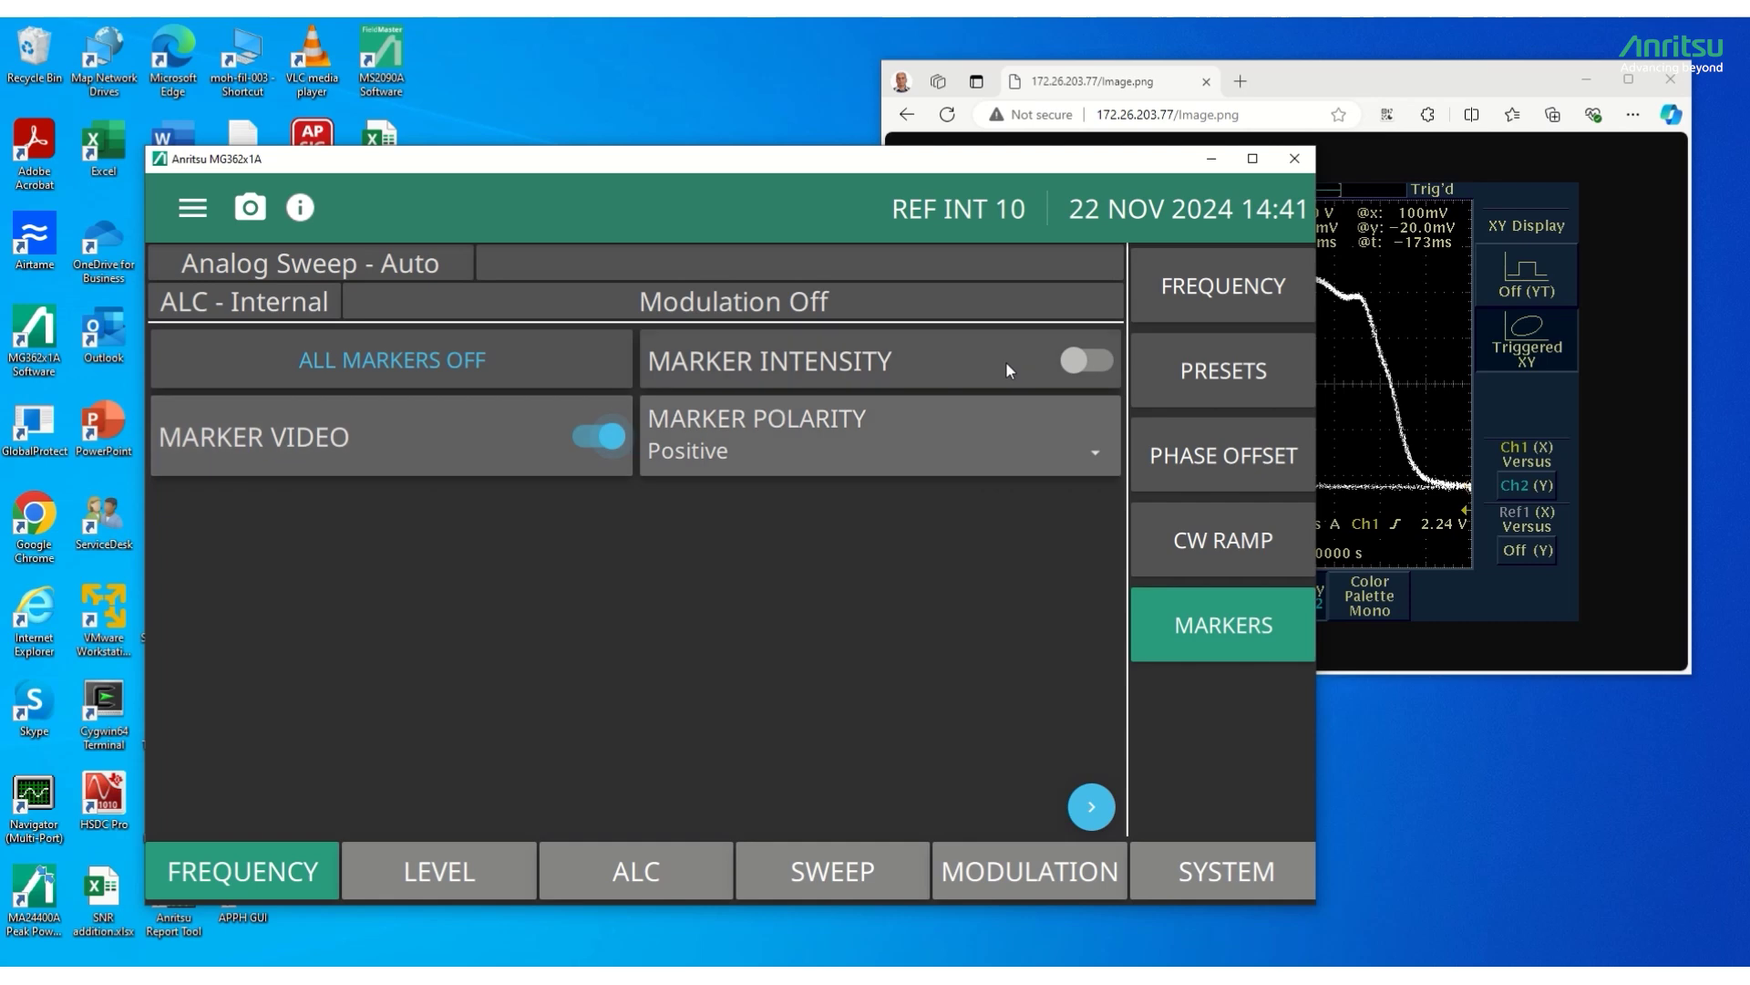
Step: Switch the markers from video to intensity display and bring the Edge scope image forward
click(1094, 362)
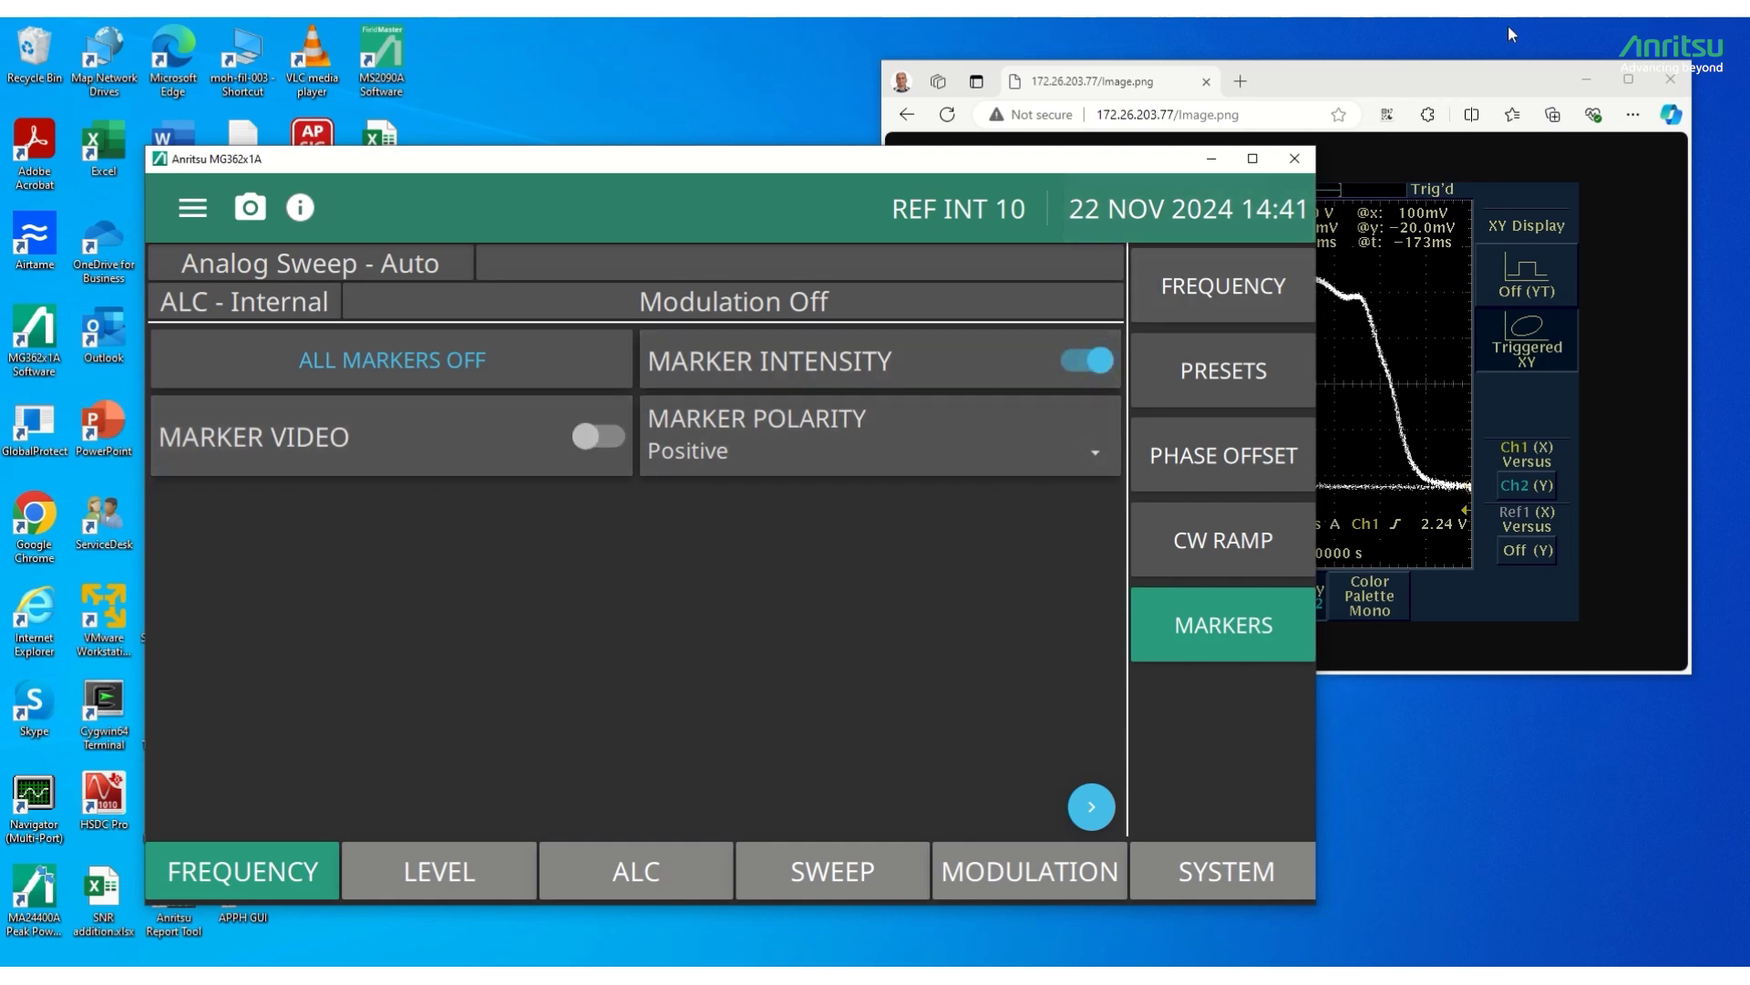
click(1467, 74)
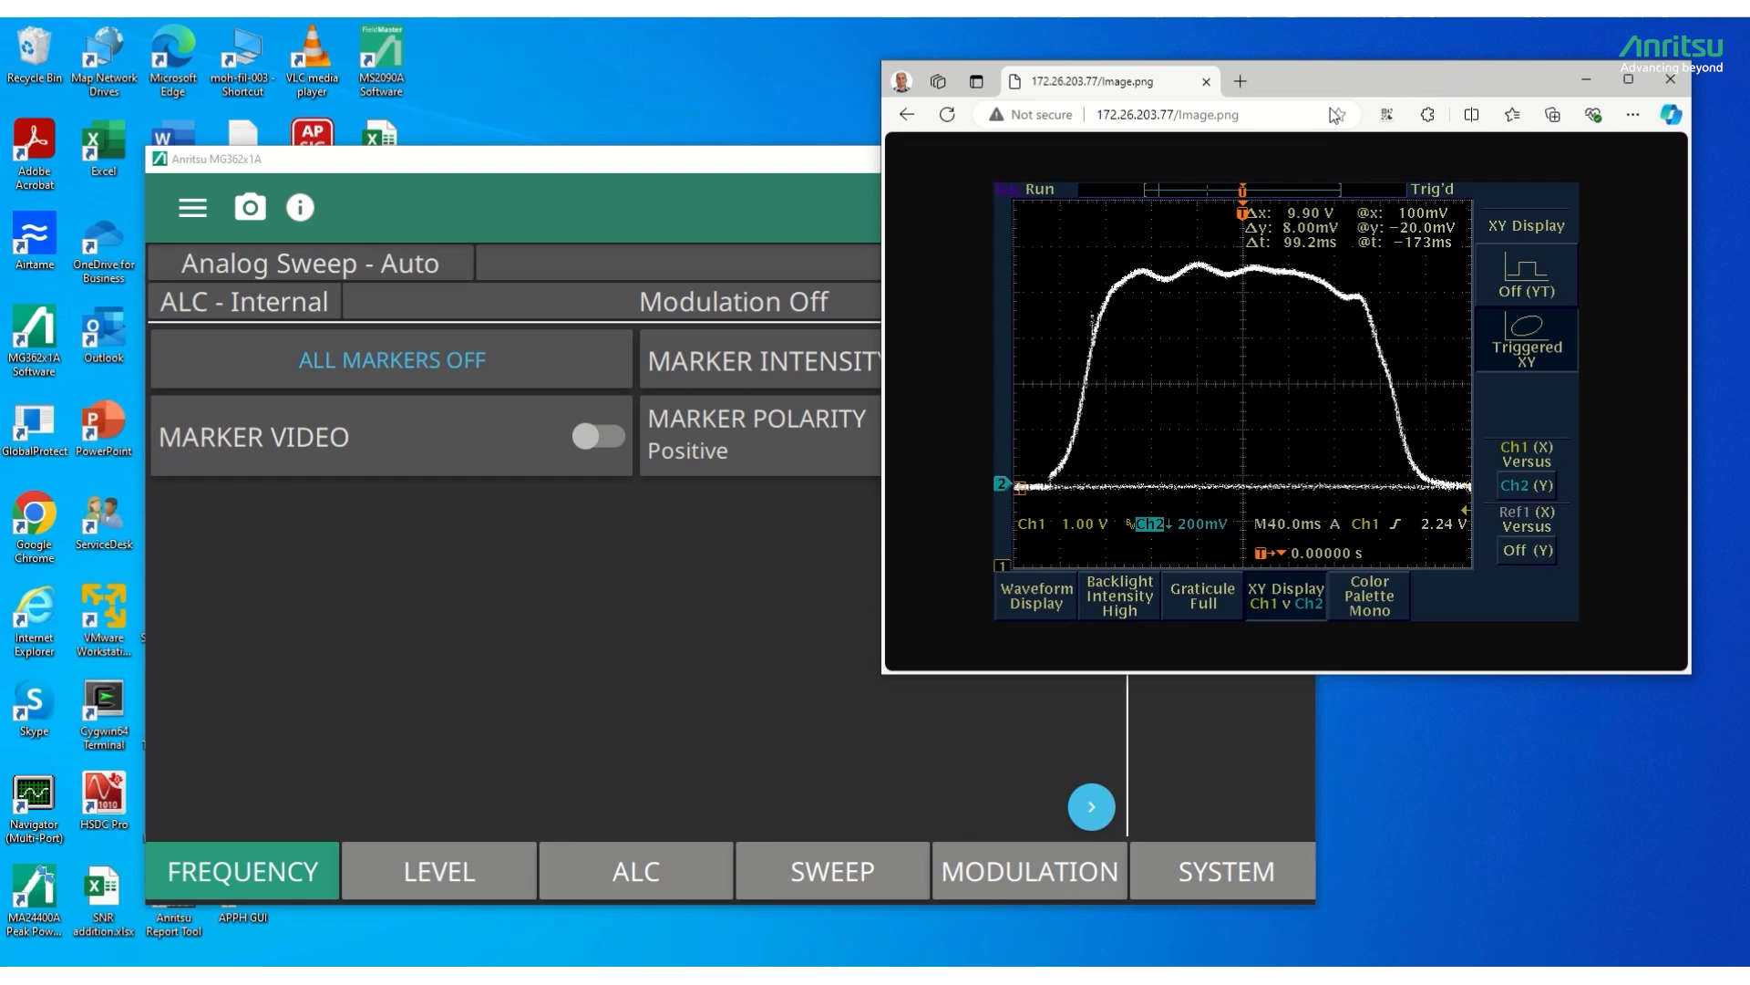
click(1245, 117)
Step: Reload Image.png to show bright marker dots, then return to the MG362x1A window
click(1246, 116)
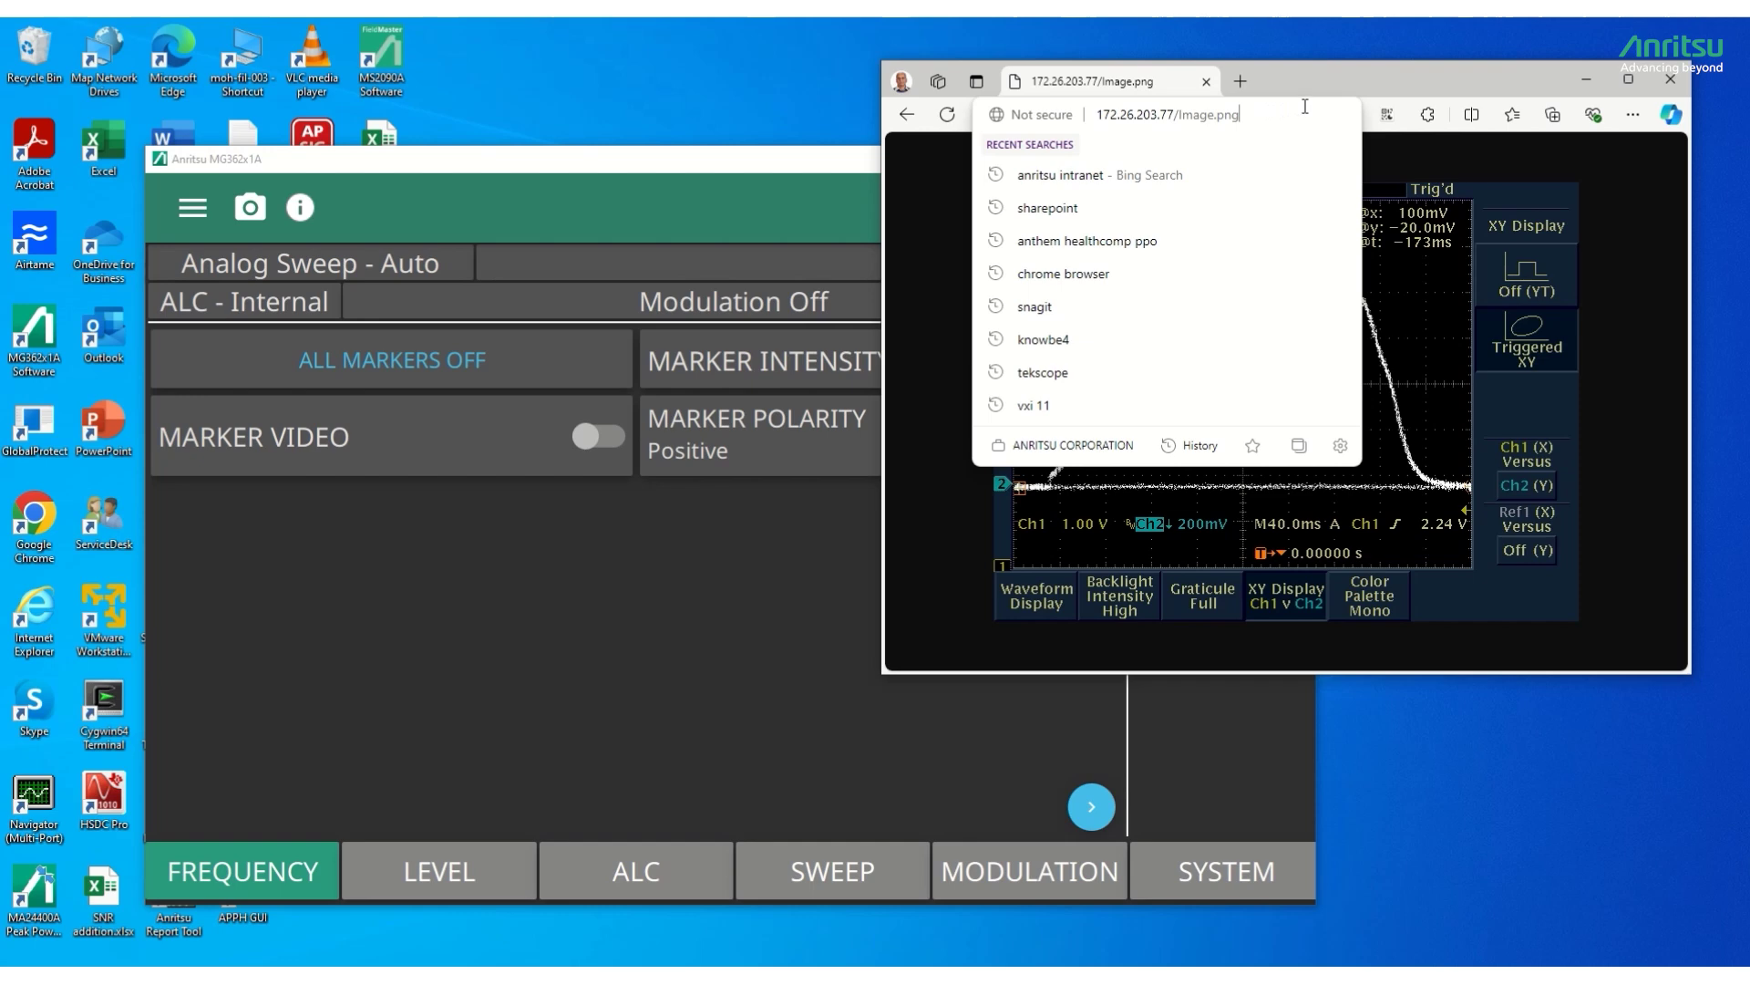
key(Return)
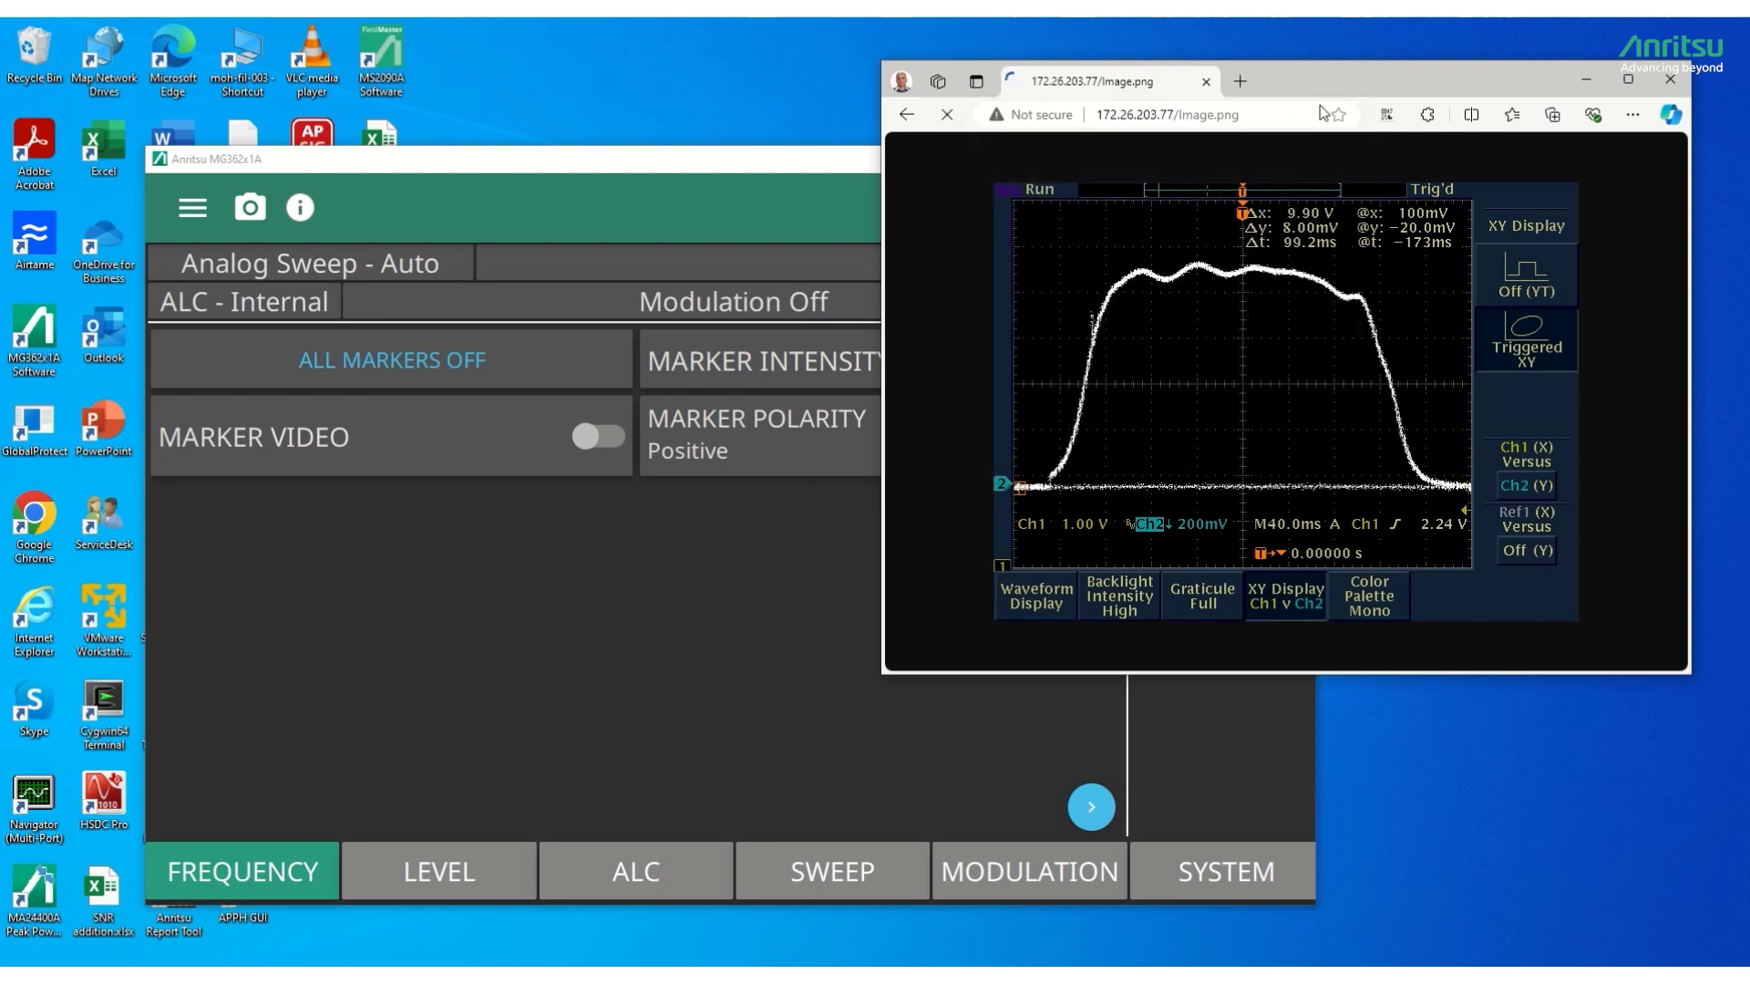
key(F5)
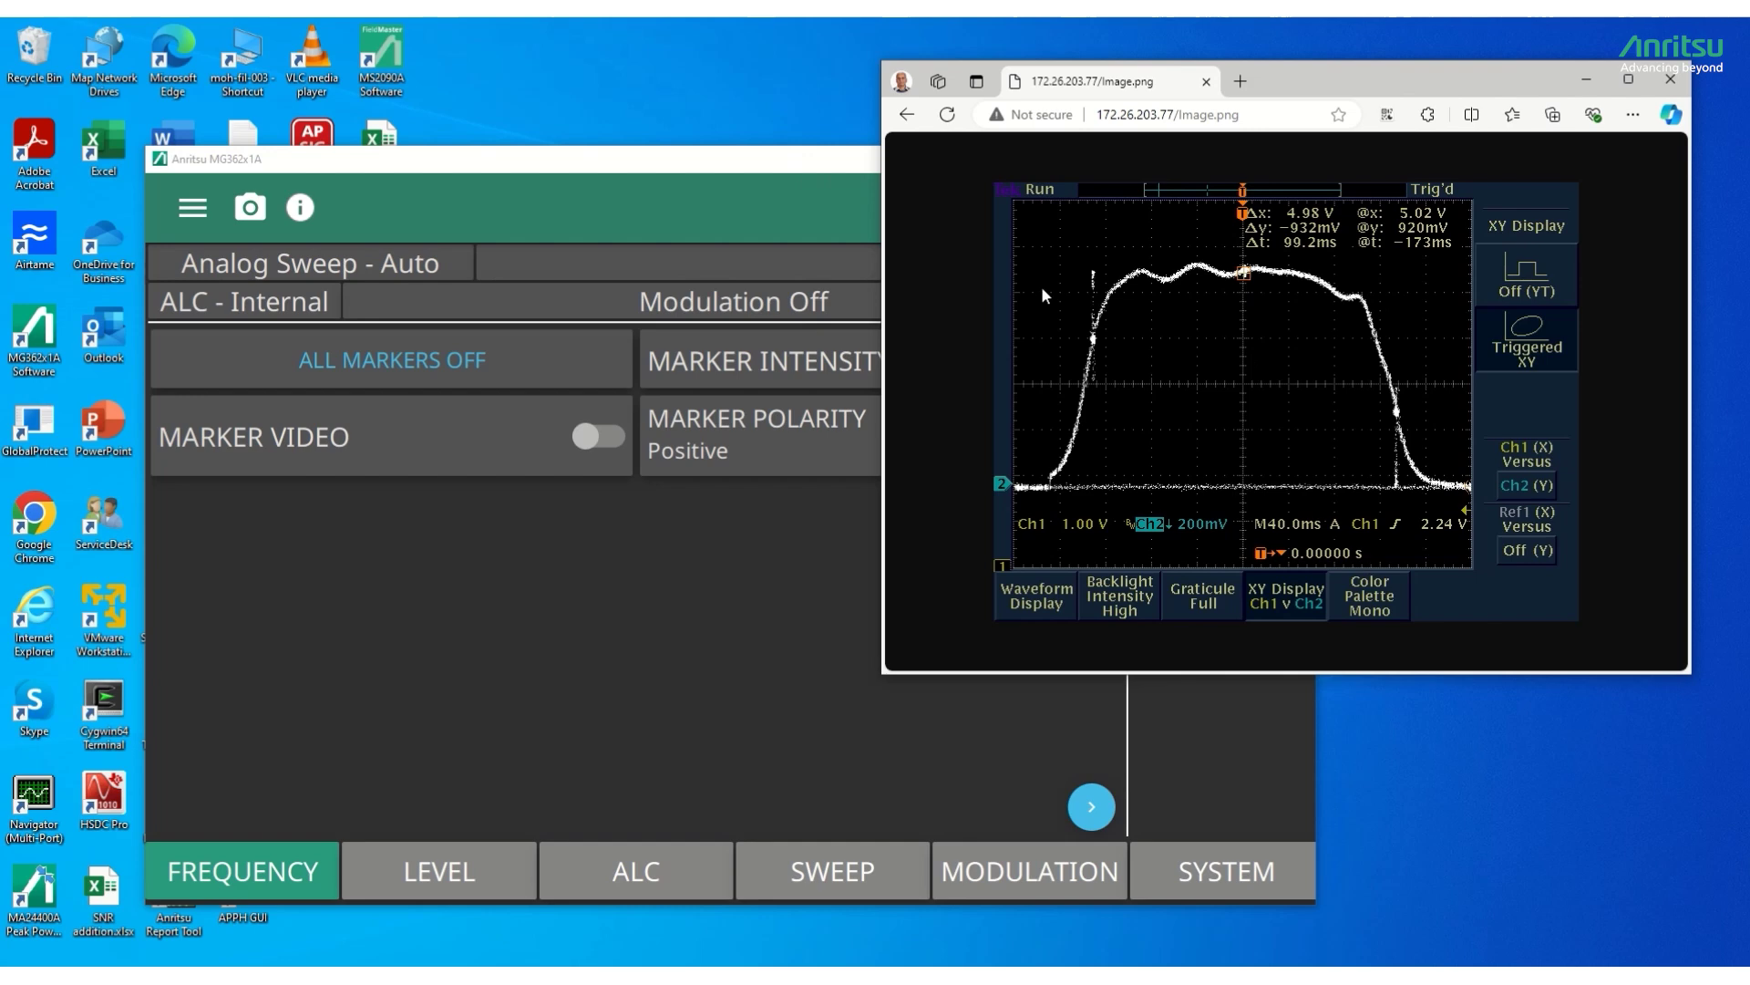
click(815, 162)
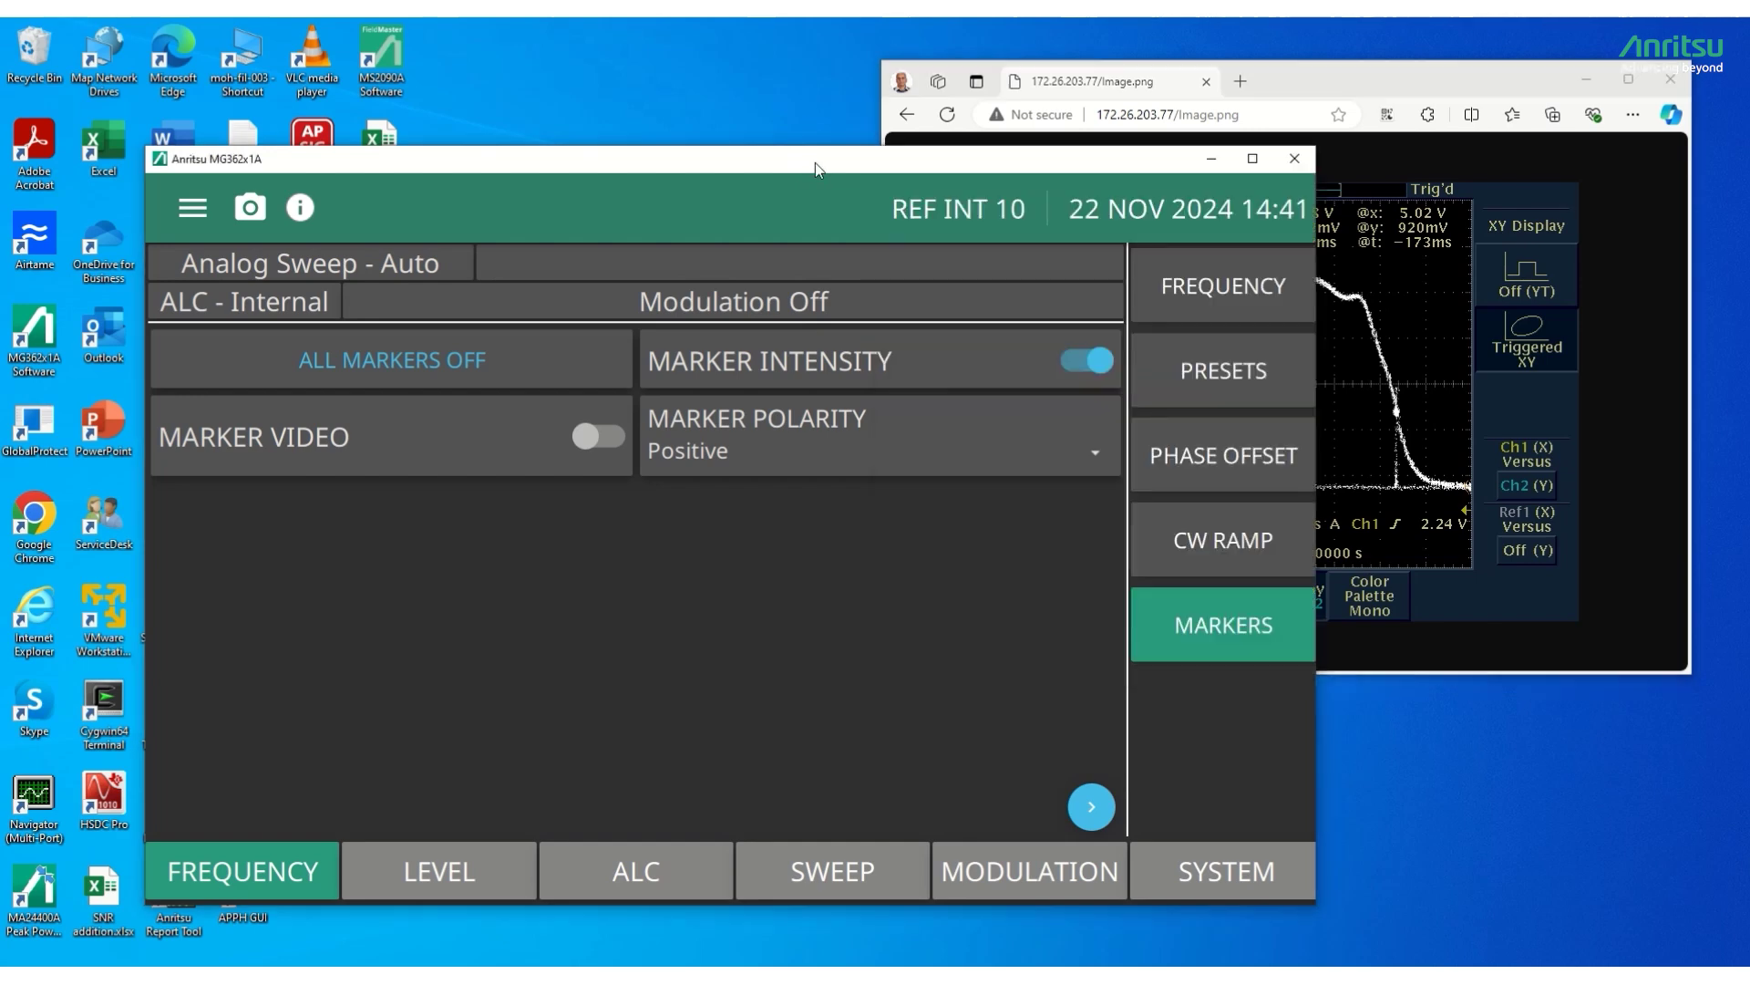
Step: Switch on markers M1 at 1.80 GHz and M3 at 1.90 GHz, then return to marker options
click(1093, 802)
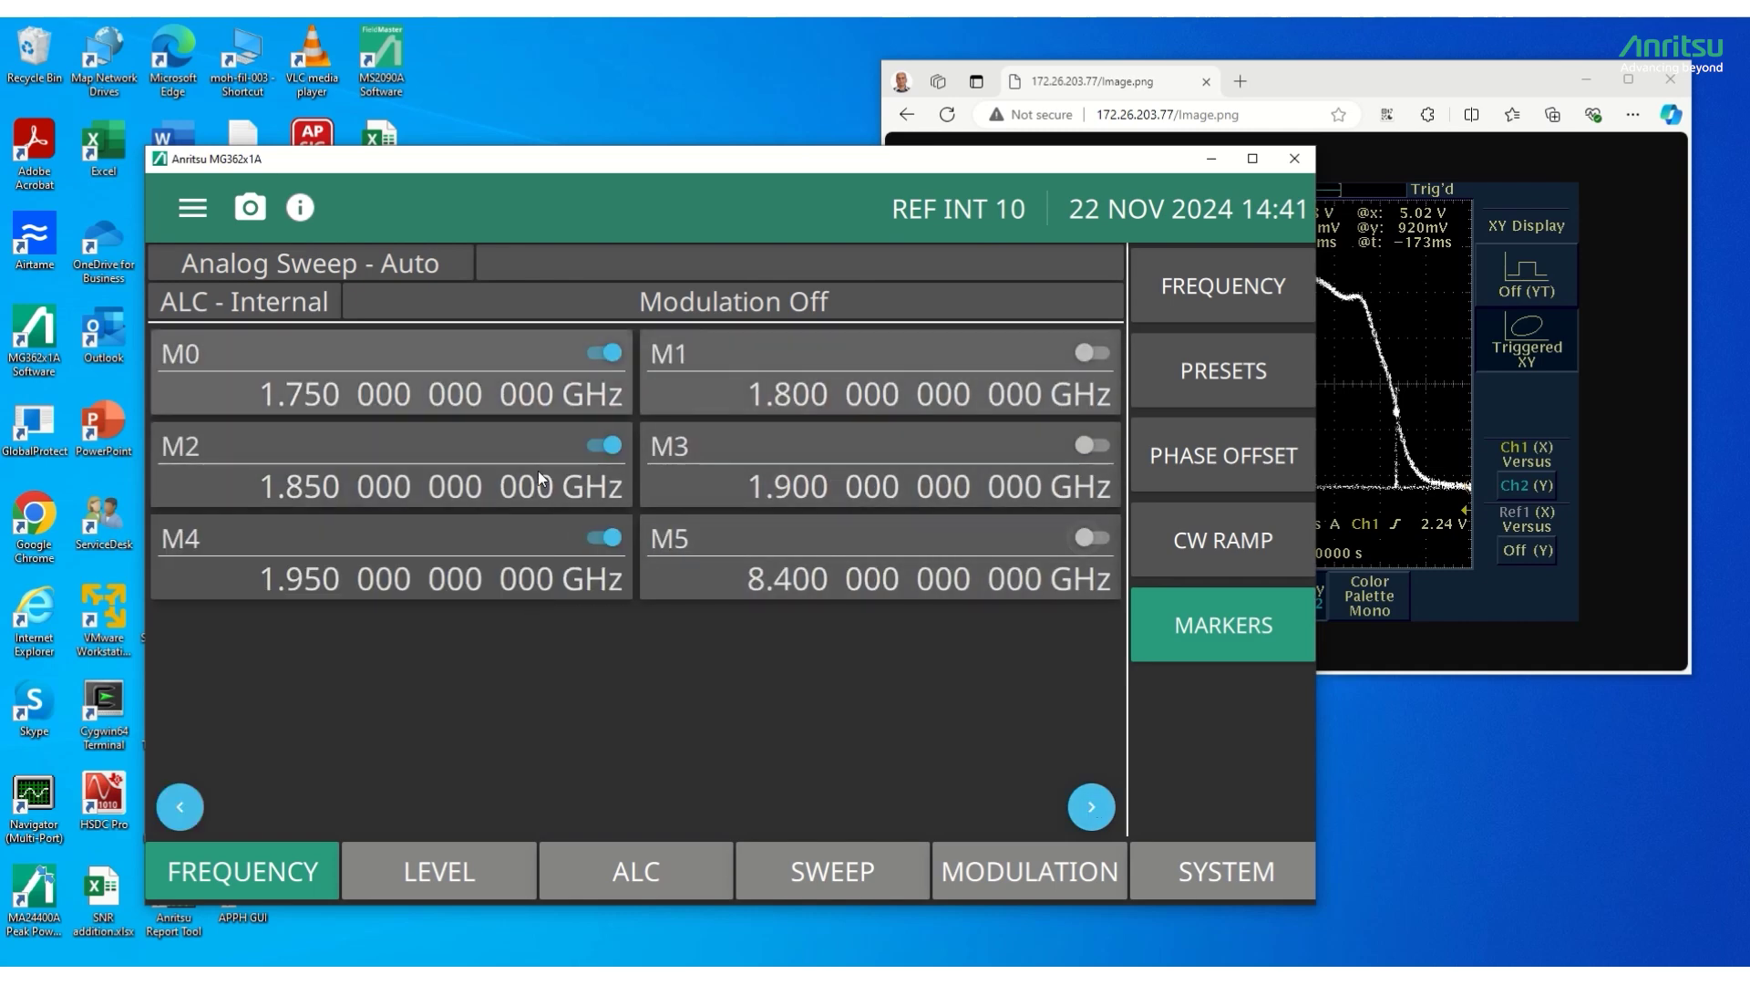
click(1090, 352)
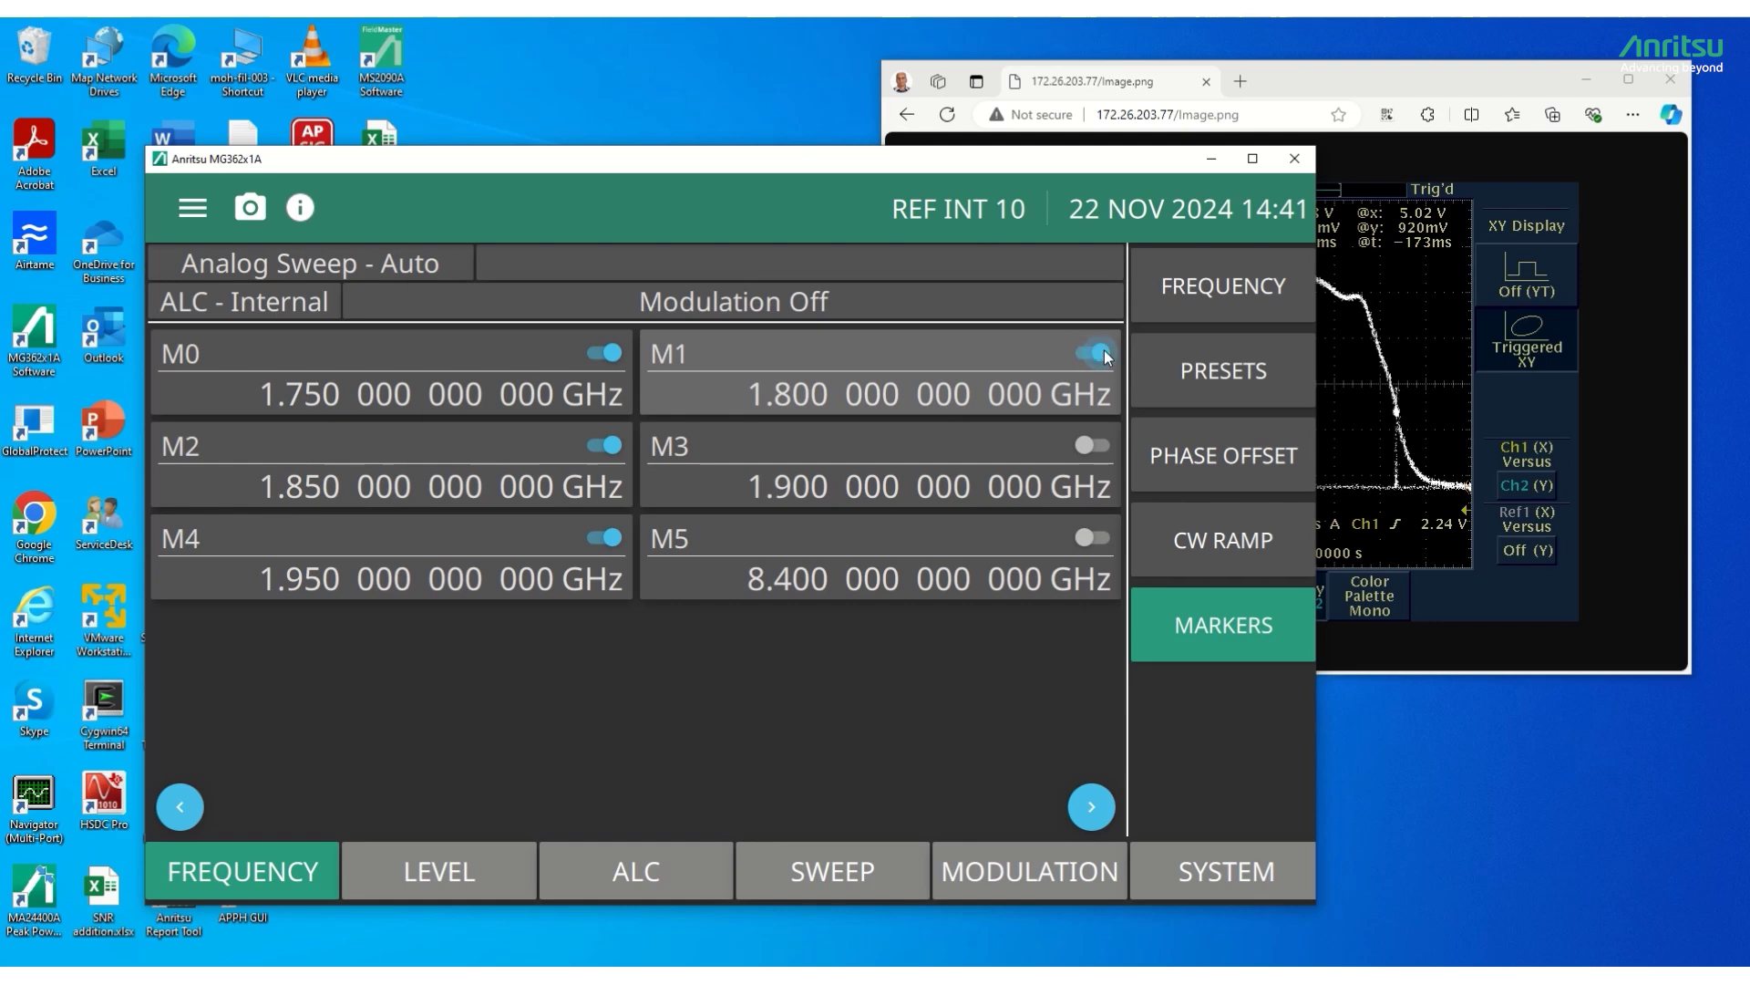
click(1090, 444)
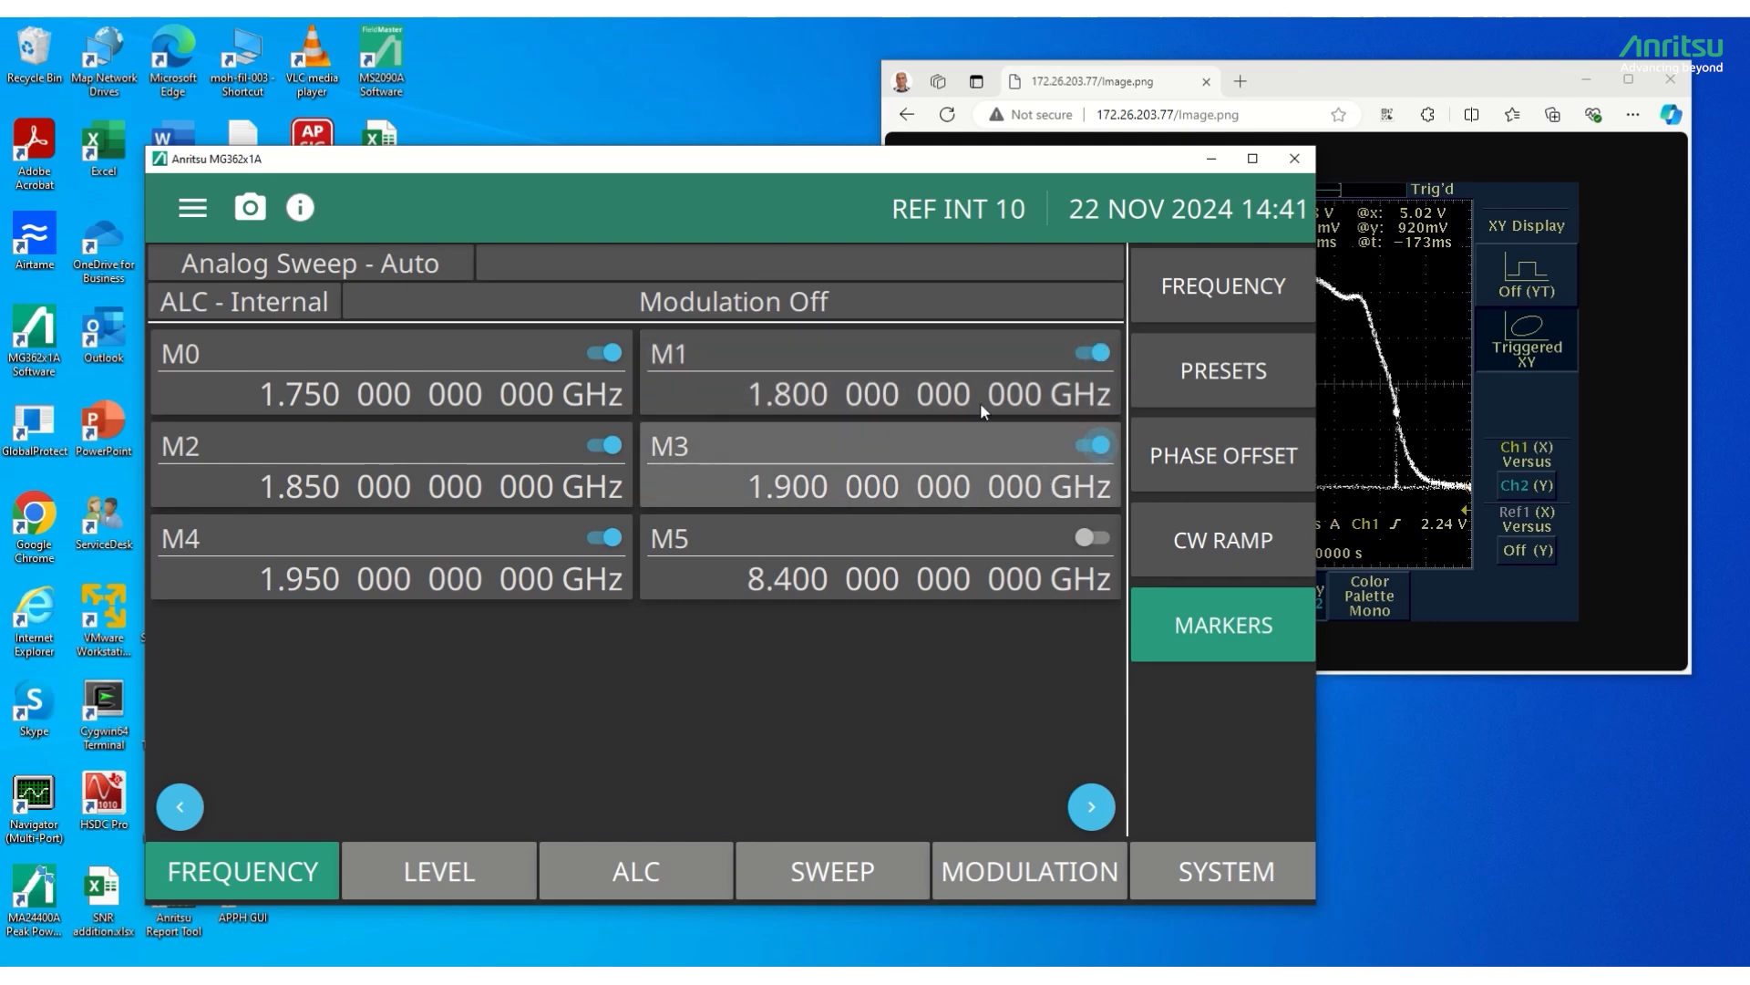
click(180, 806)
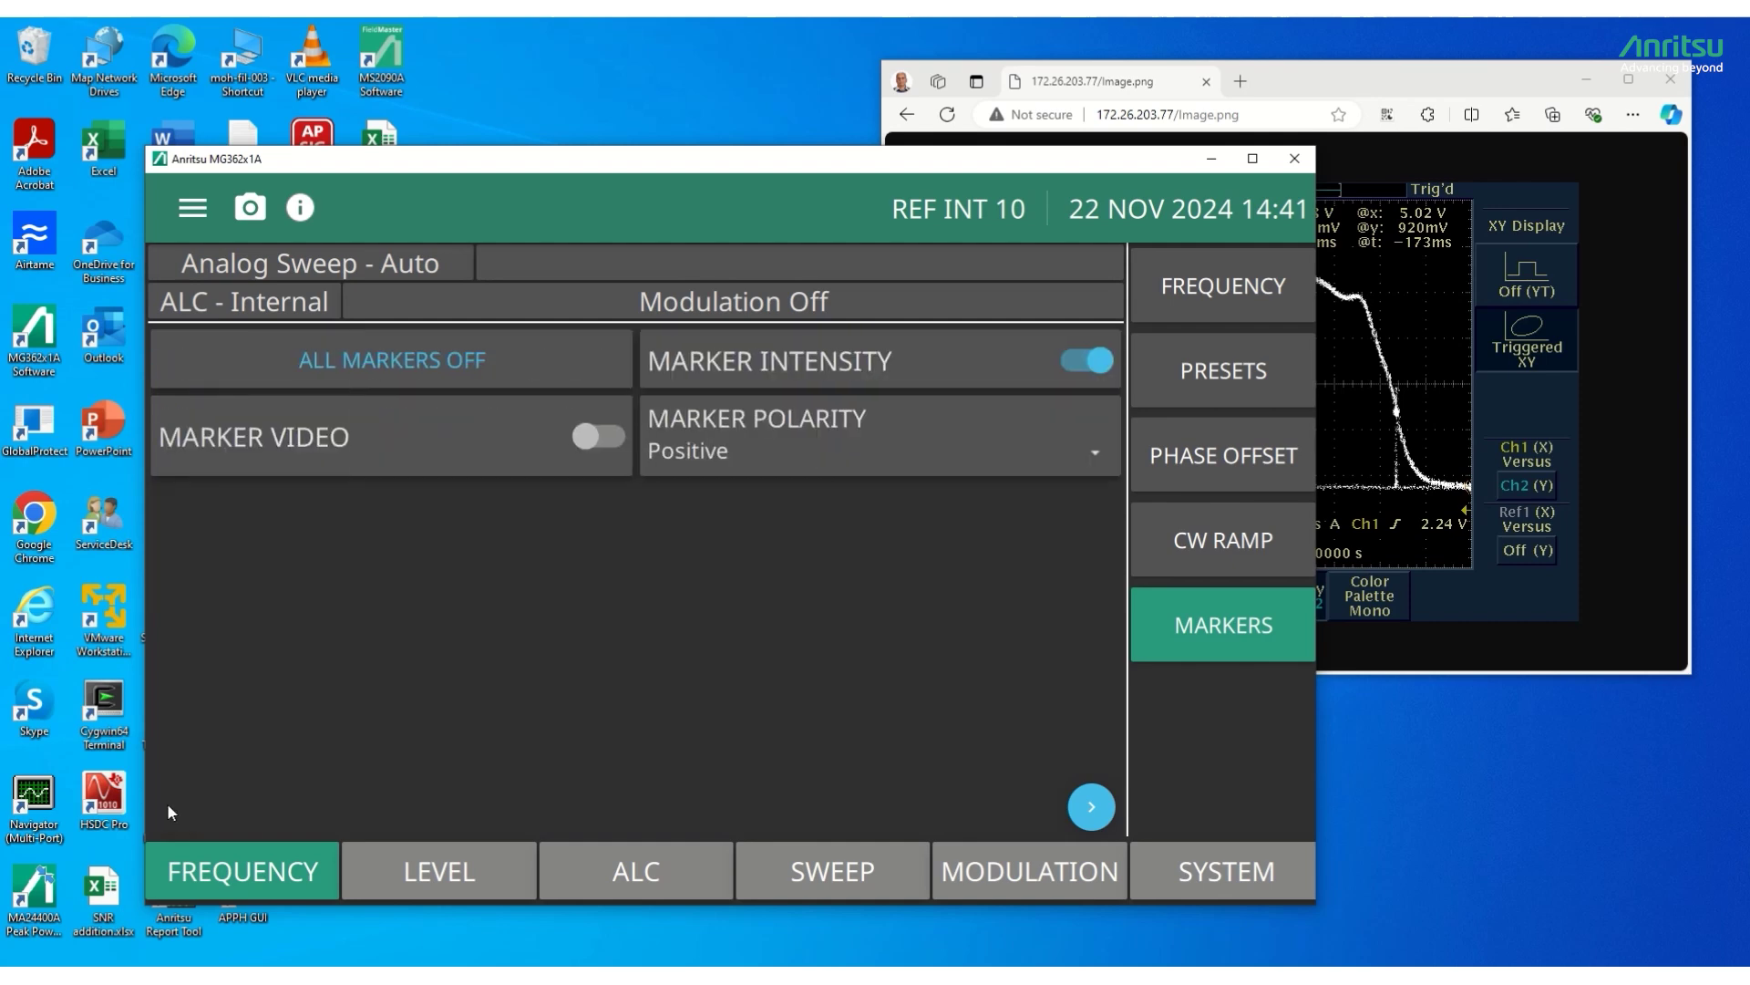
Step: Reload the scope capture showing all five marker dots, then return to the MG362x1A window
click(1293, 80)
click(1253, 115)
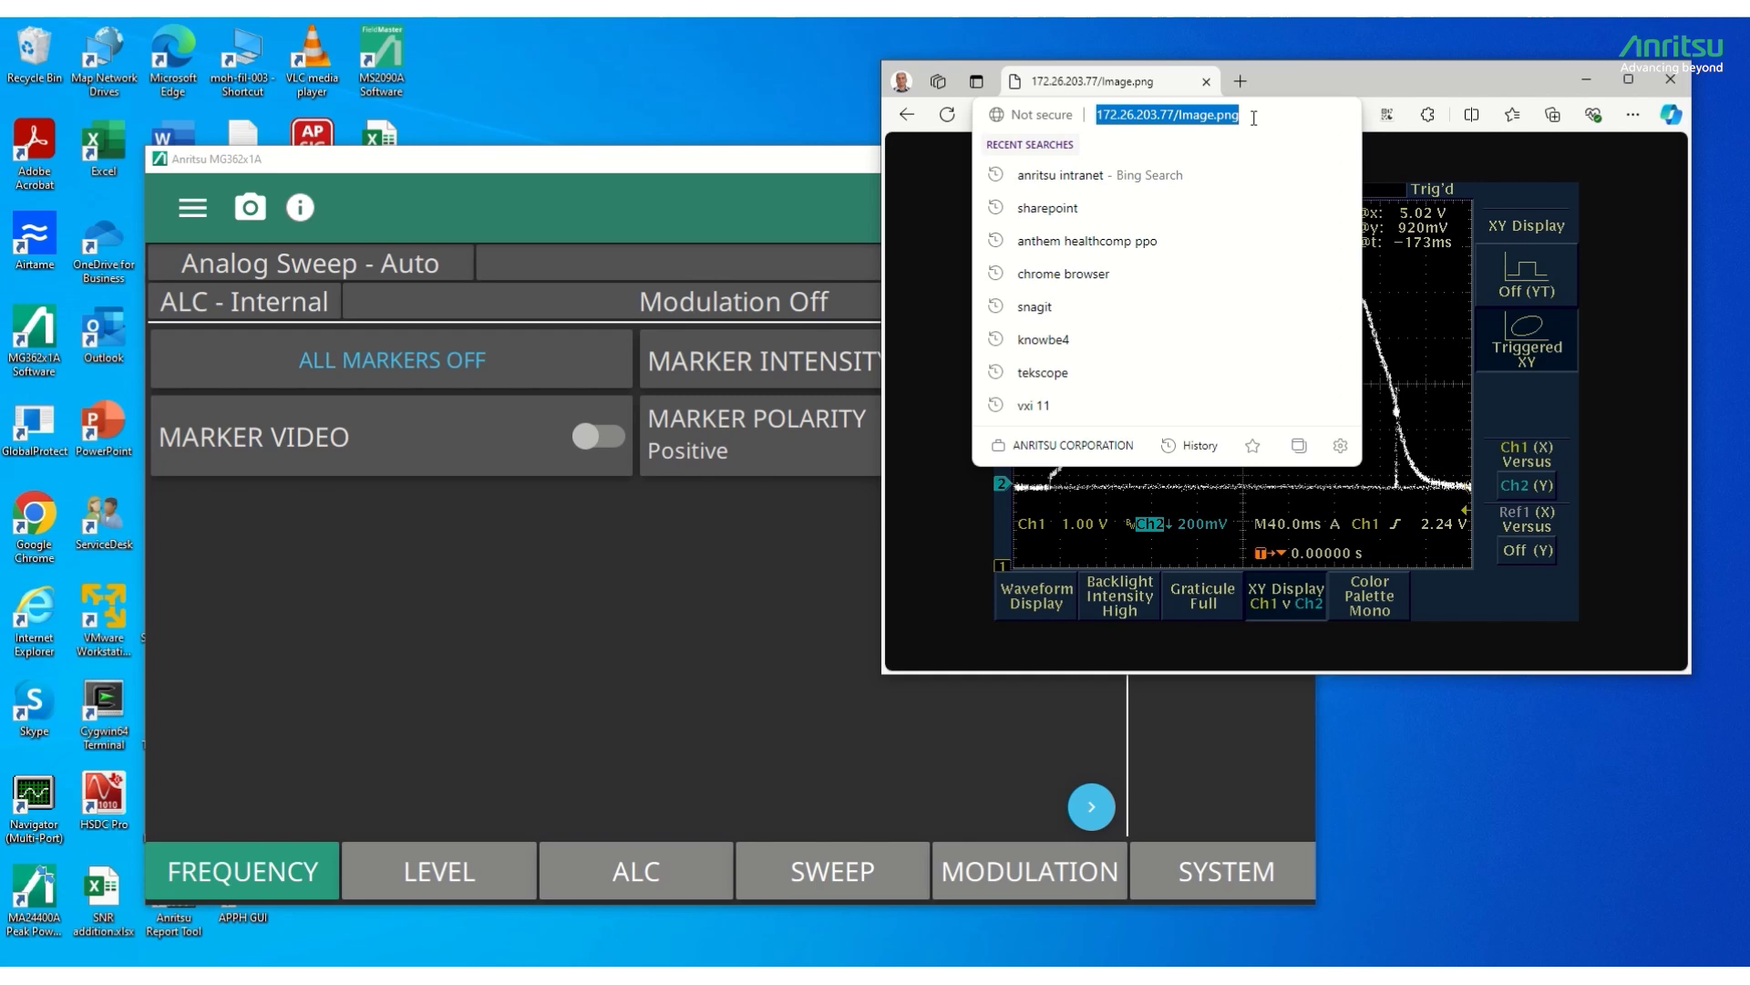
click(1253, 117)
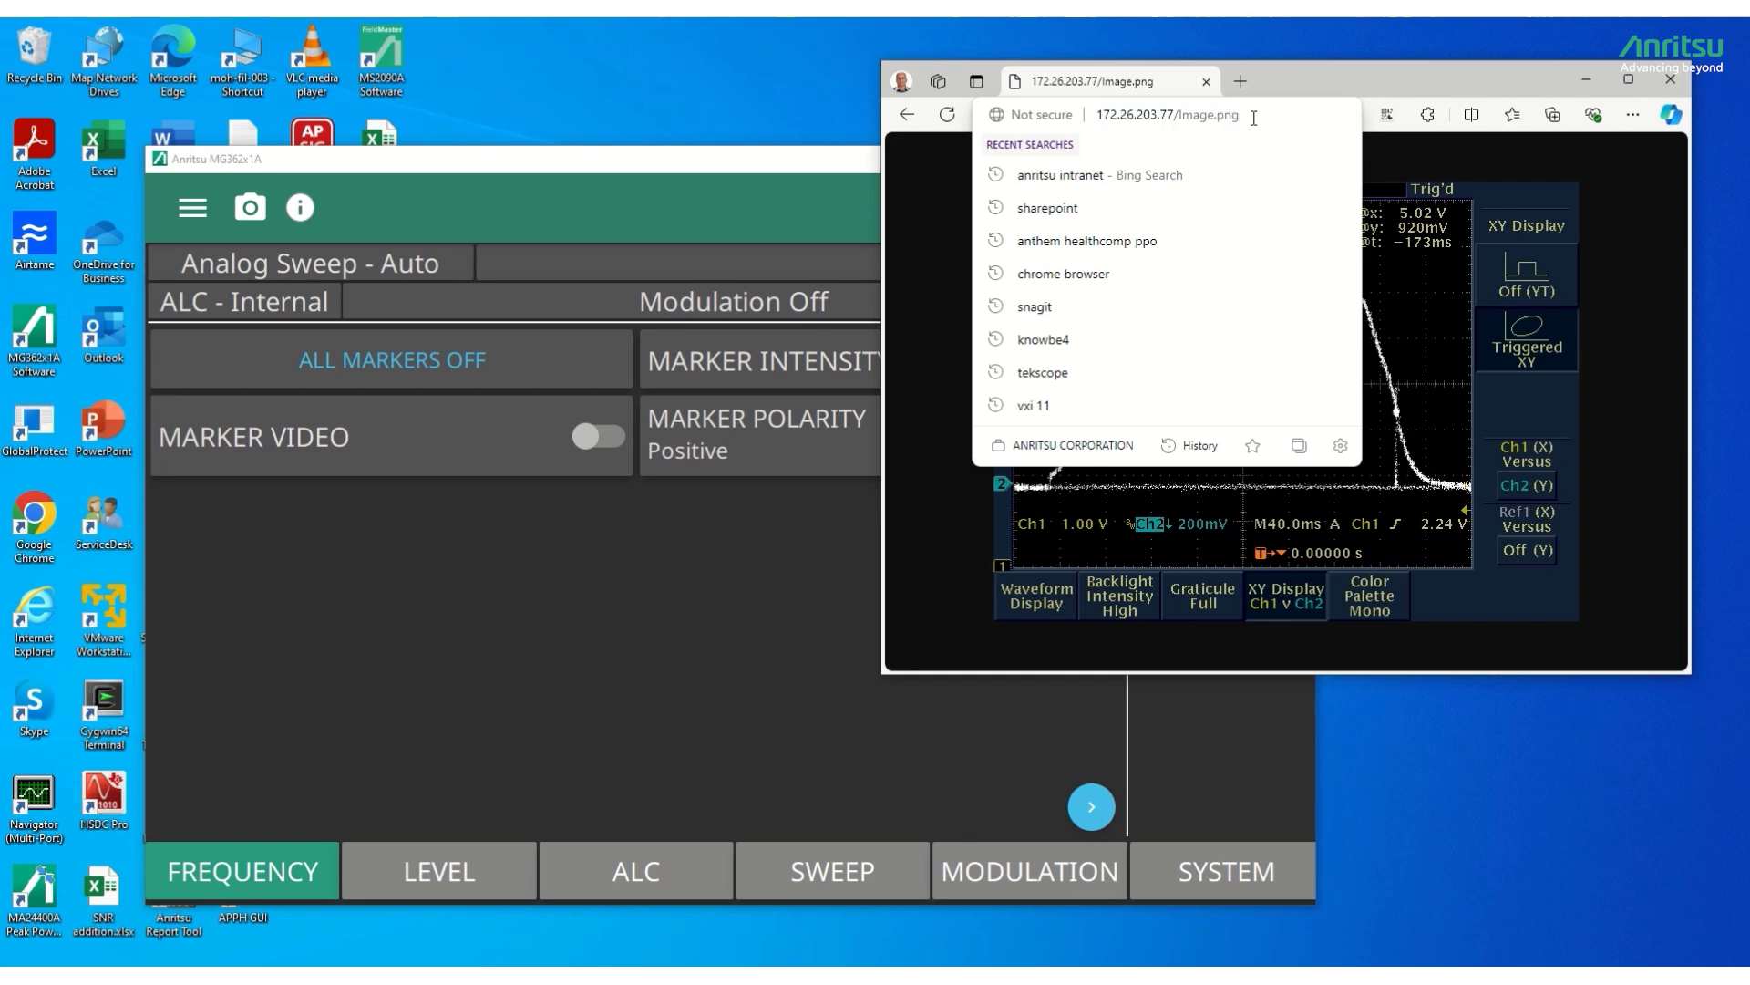
key(Return)
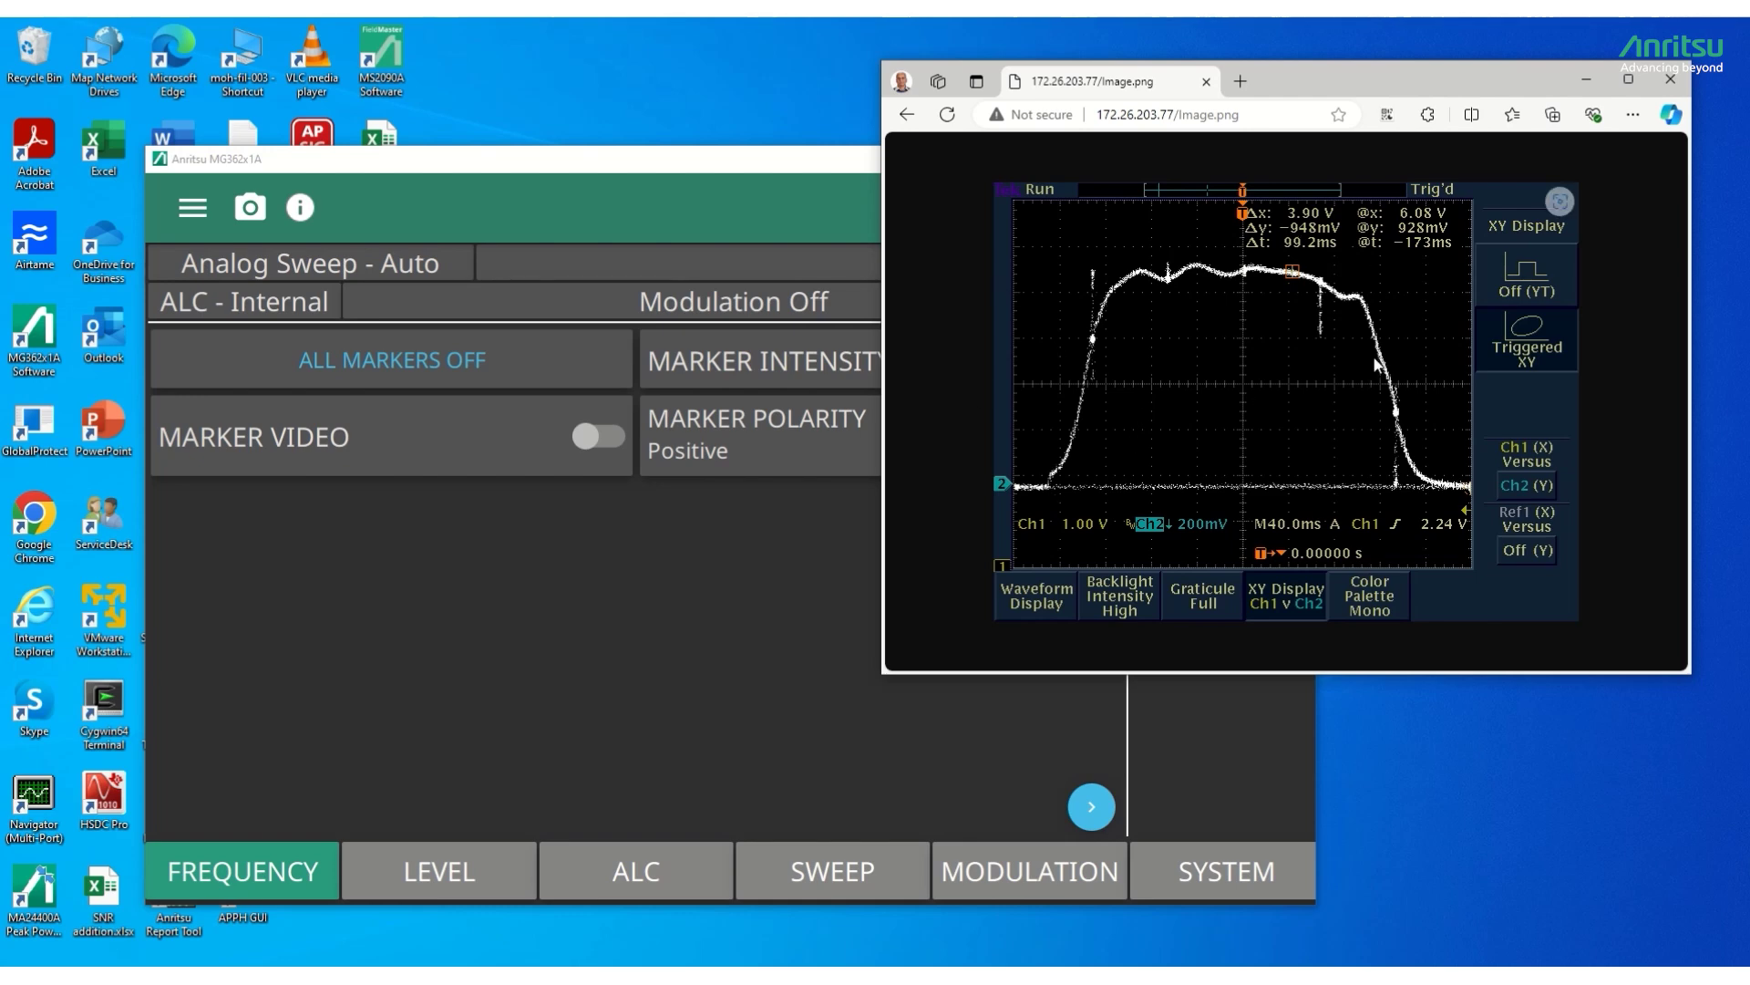
click(840, 162)
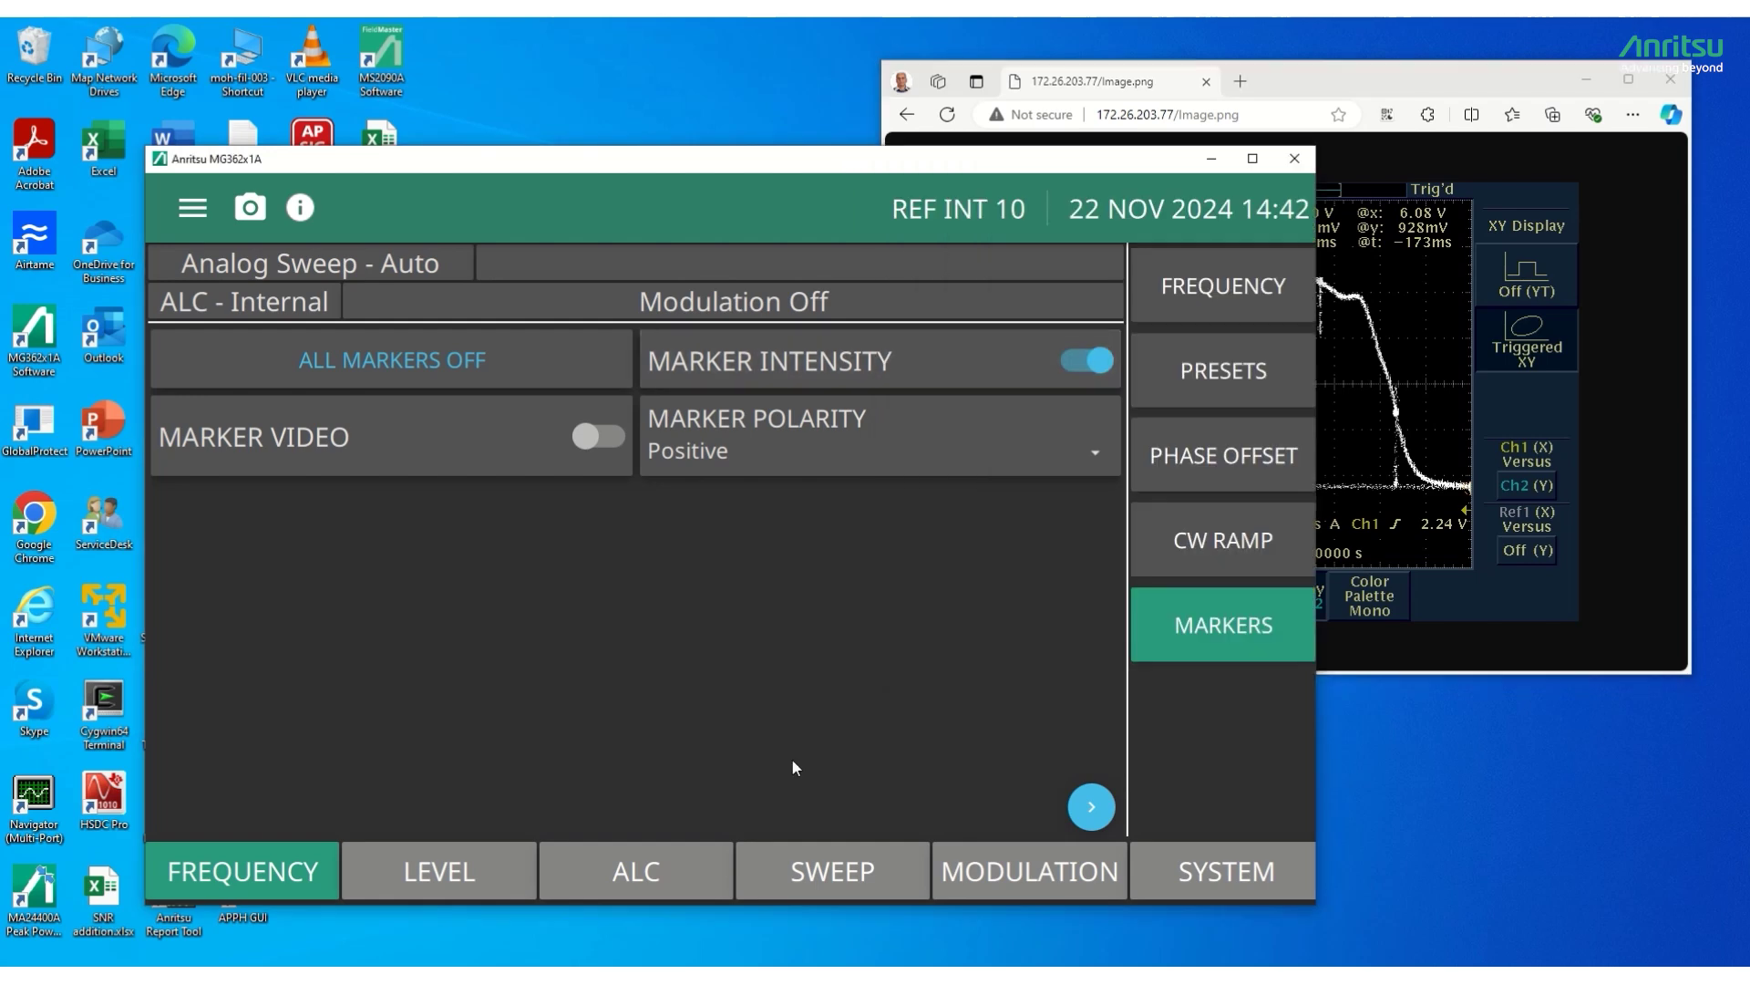
Step: Show the sweep Setup page (1.7–2.0 GHz, 0.100 s), then bring Edge's scope image forward
click(818, 855)
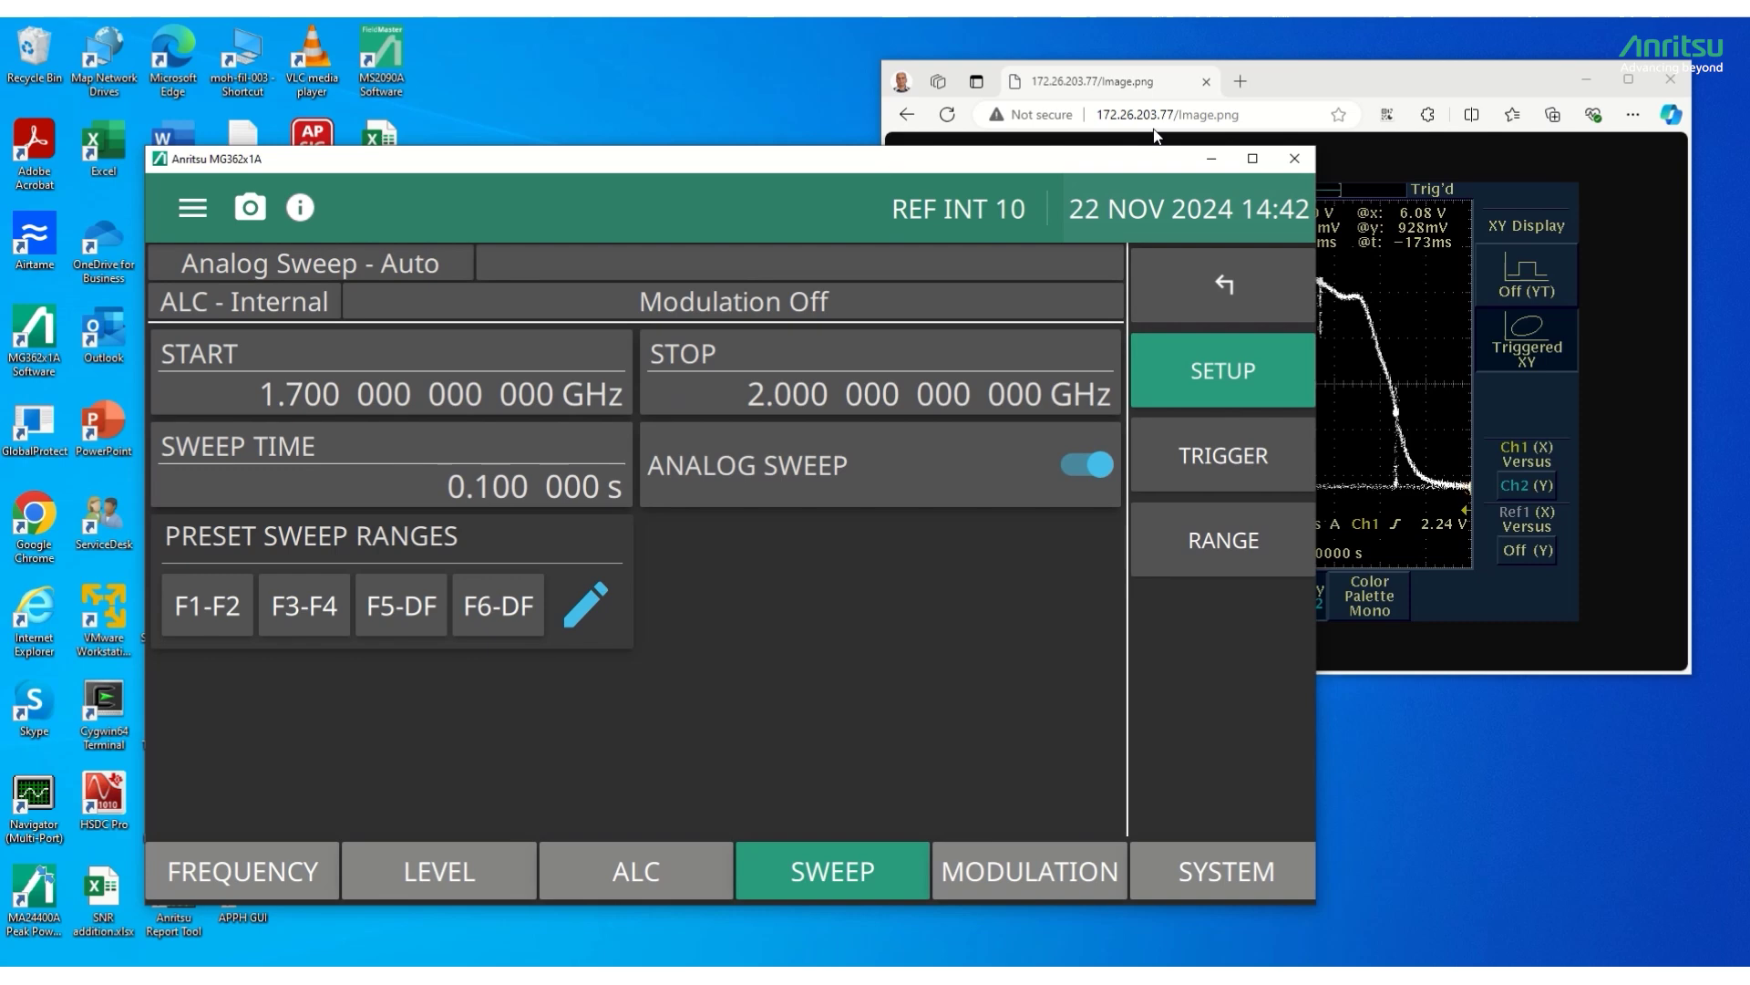
click(1393, 69)
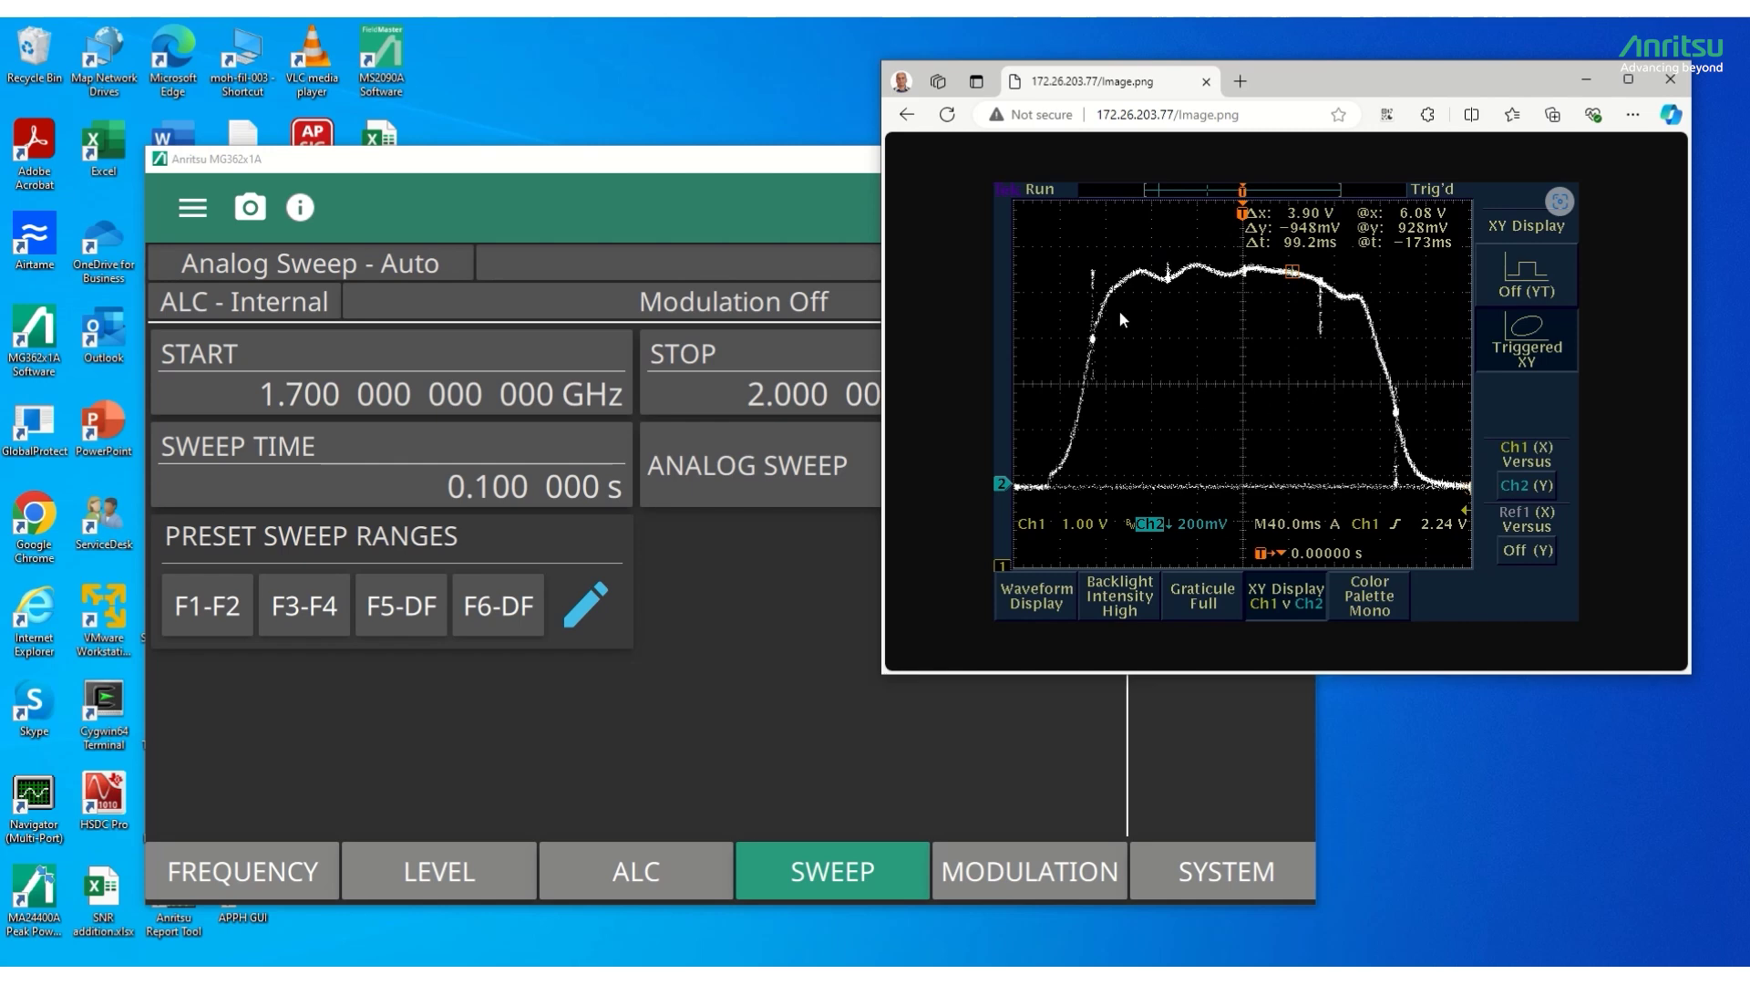
Step: Reload Image.png for a fresh marked passband trace, checking the MG362x1A window in between
click(1270, 120)
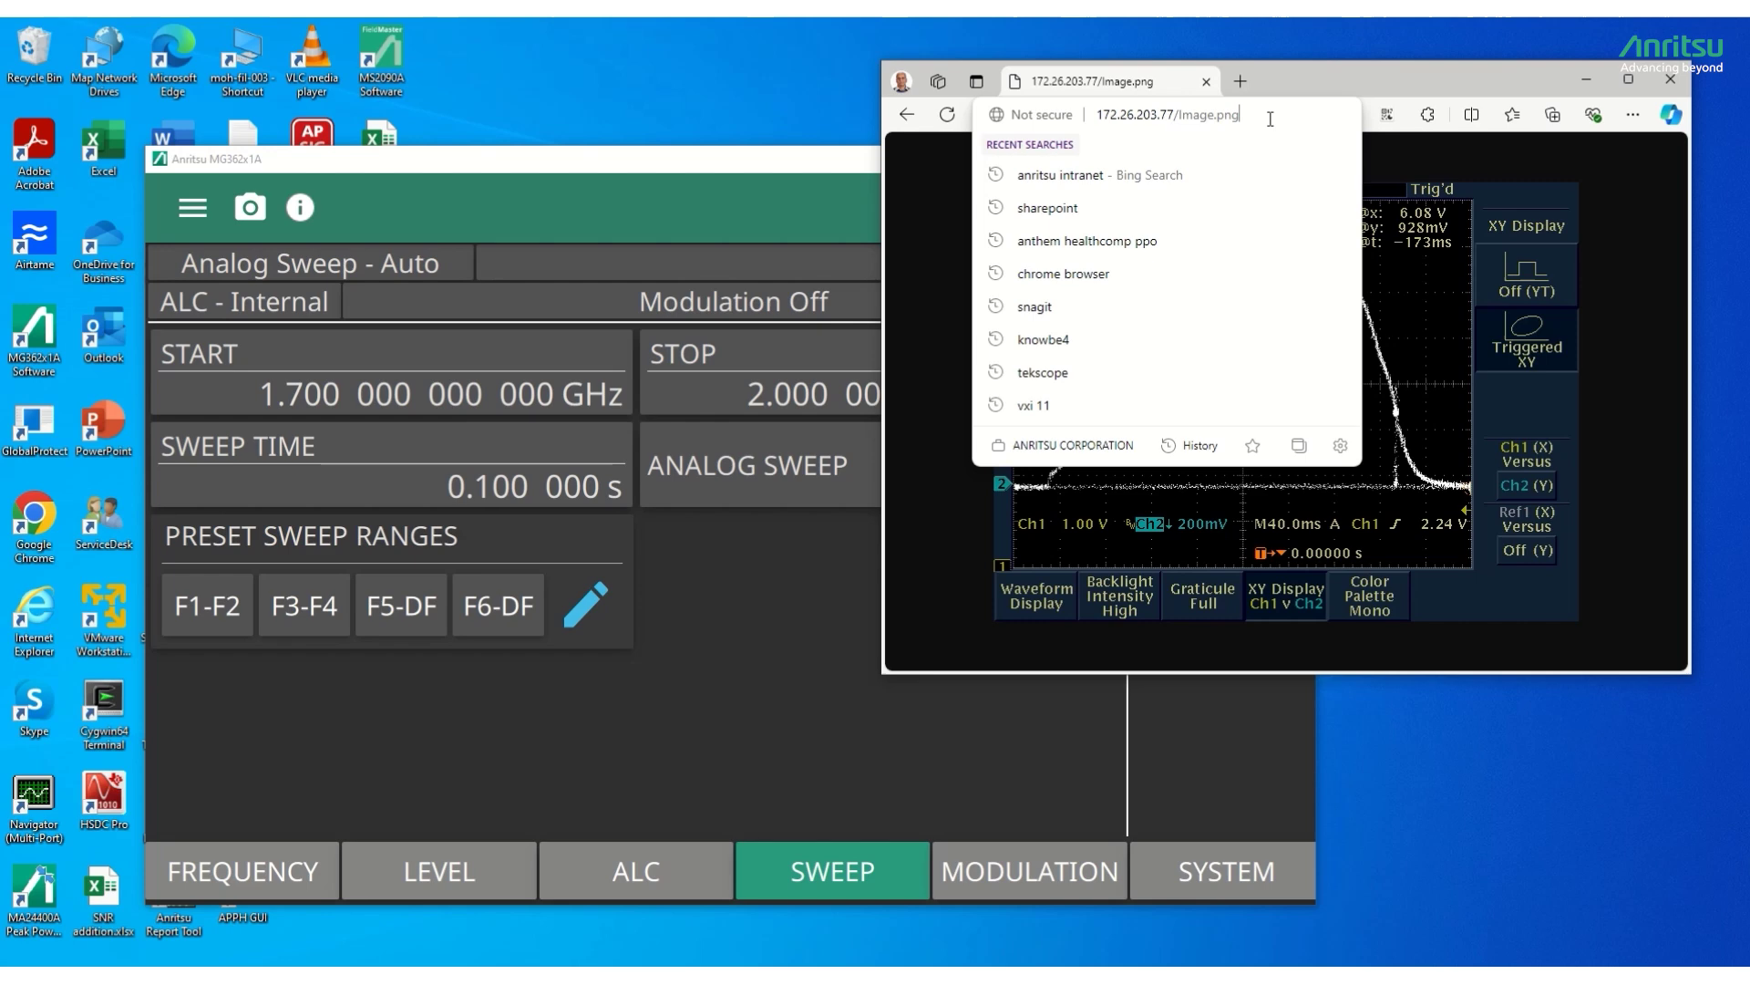
key(Return)
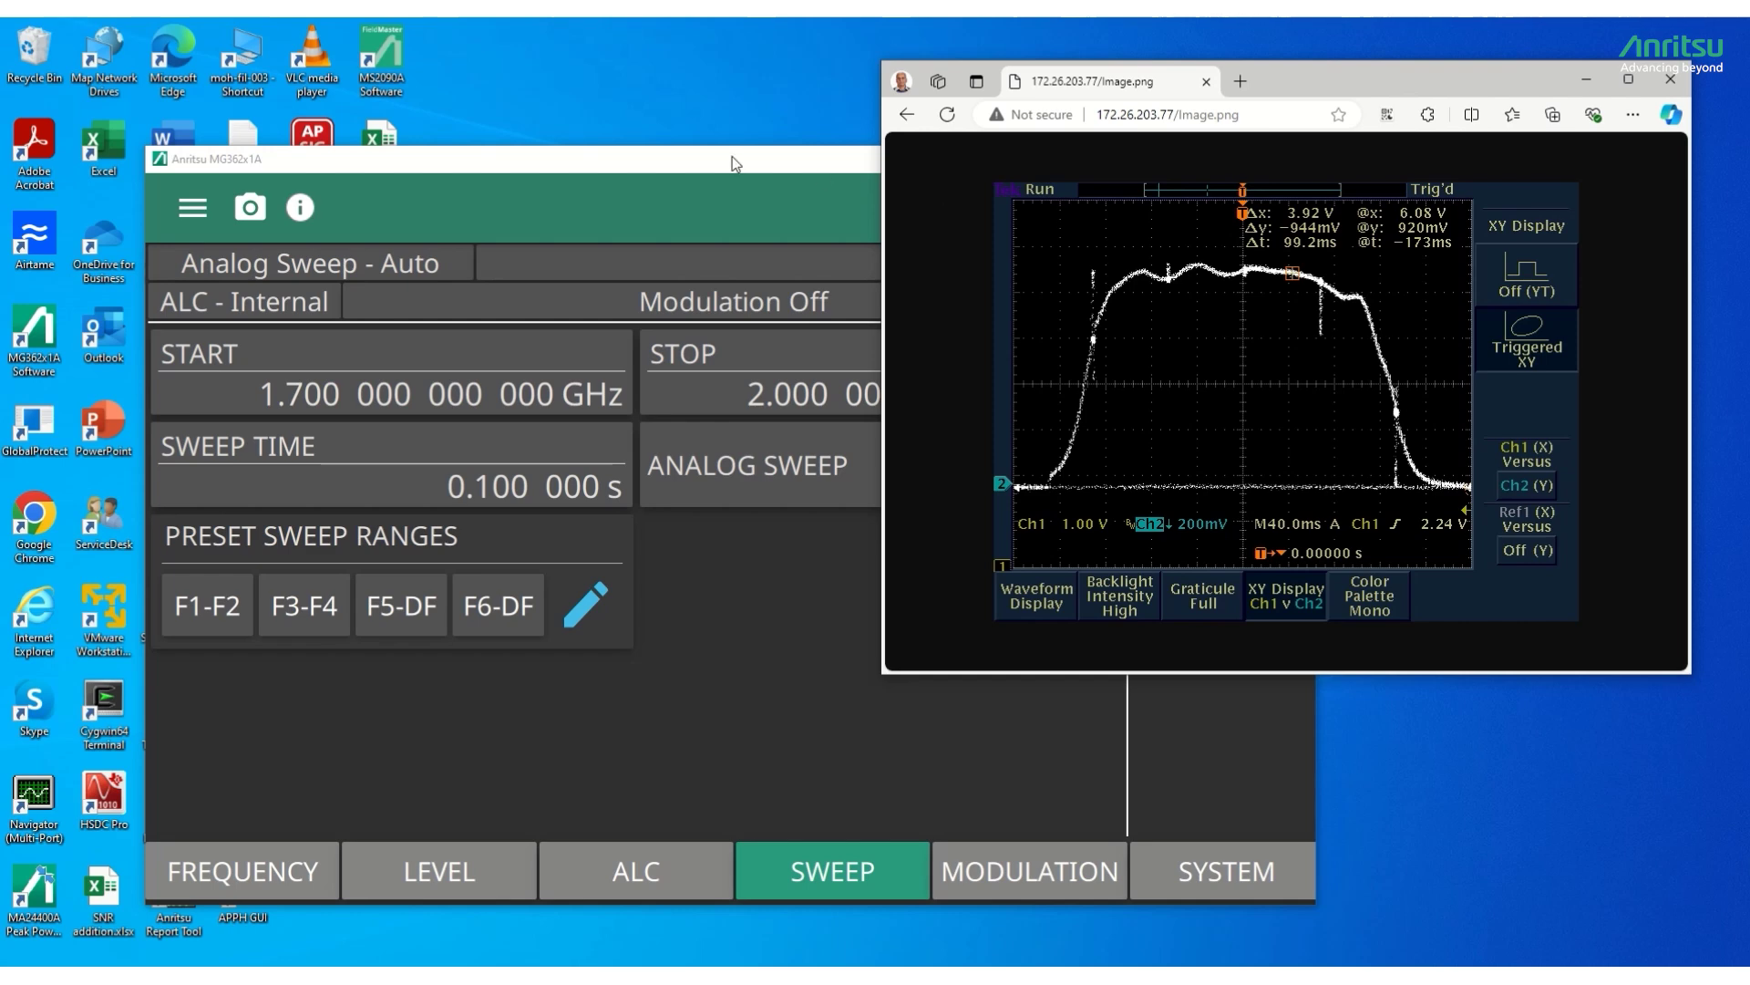
click(811, 161)
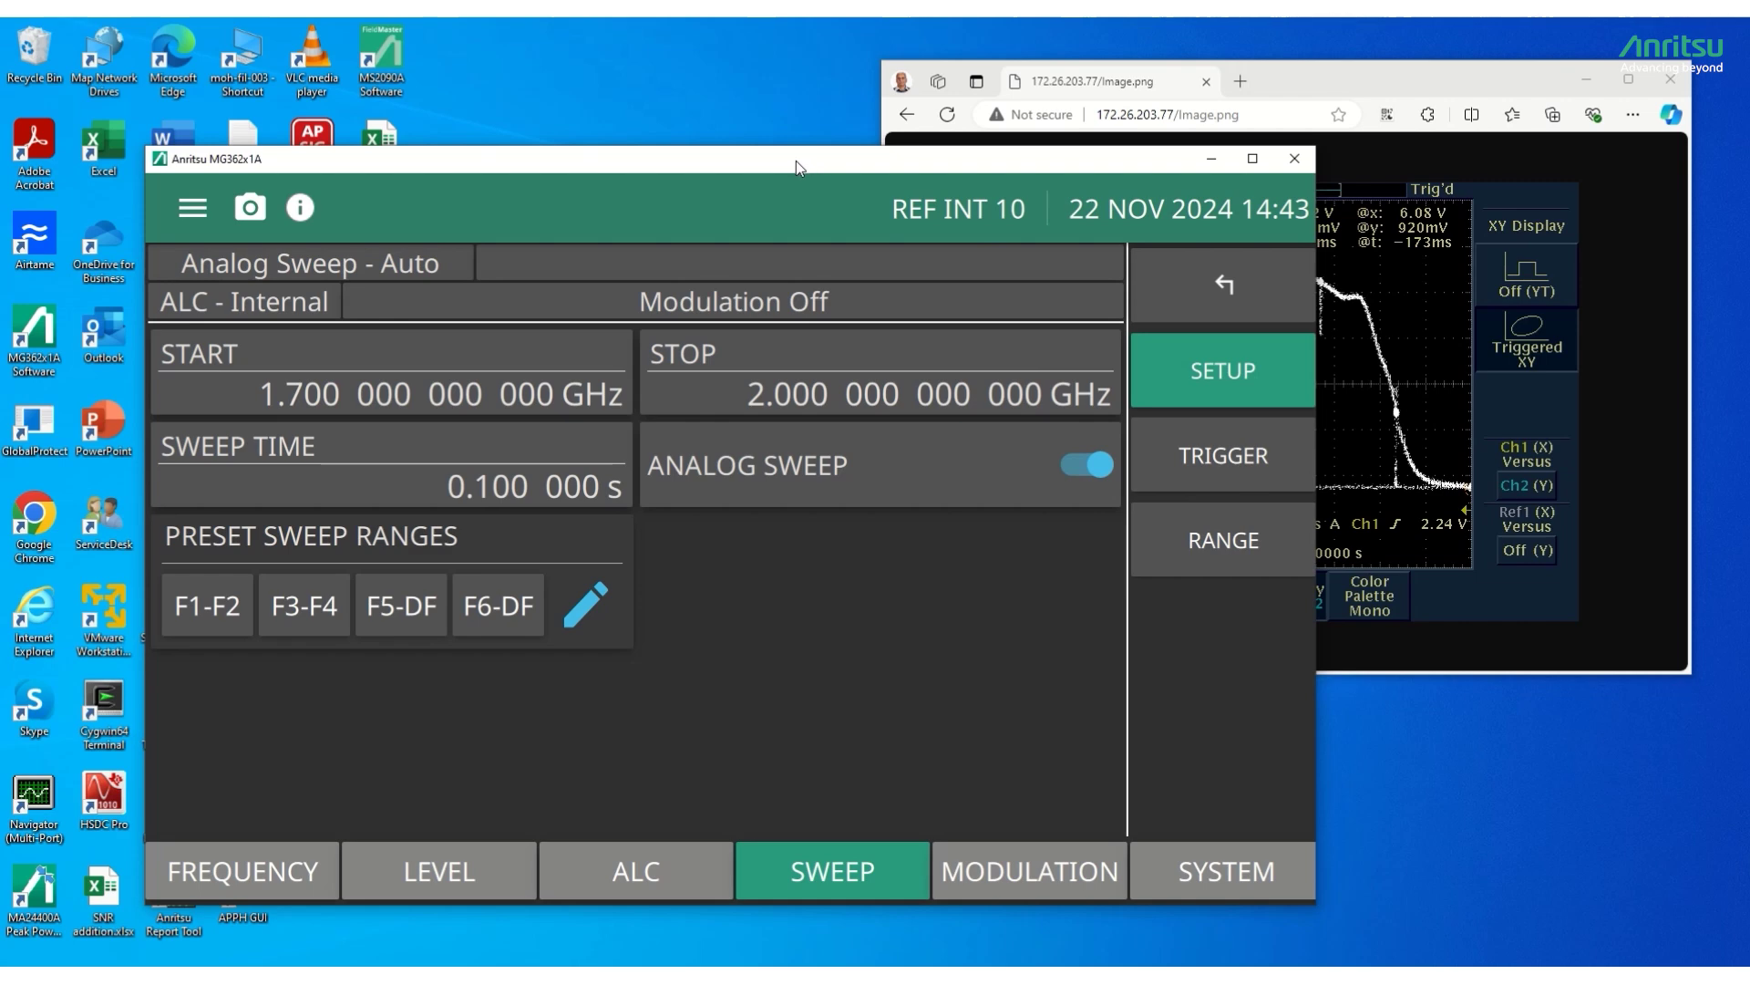
click(1397, 69)
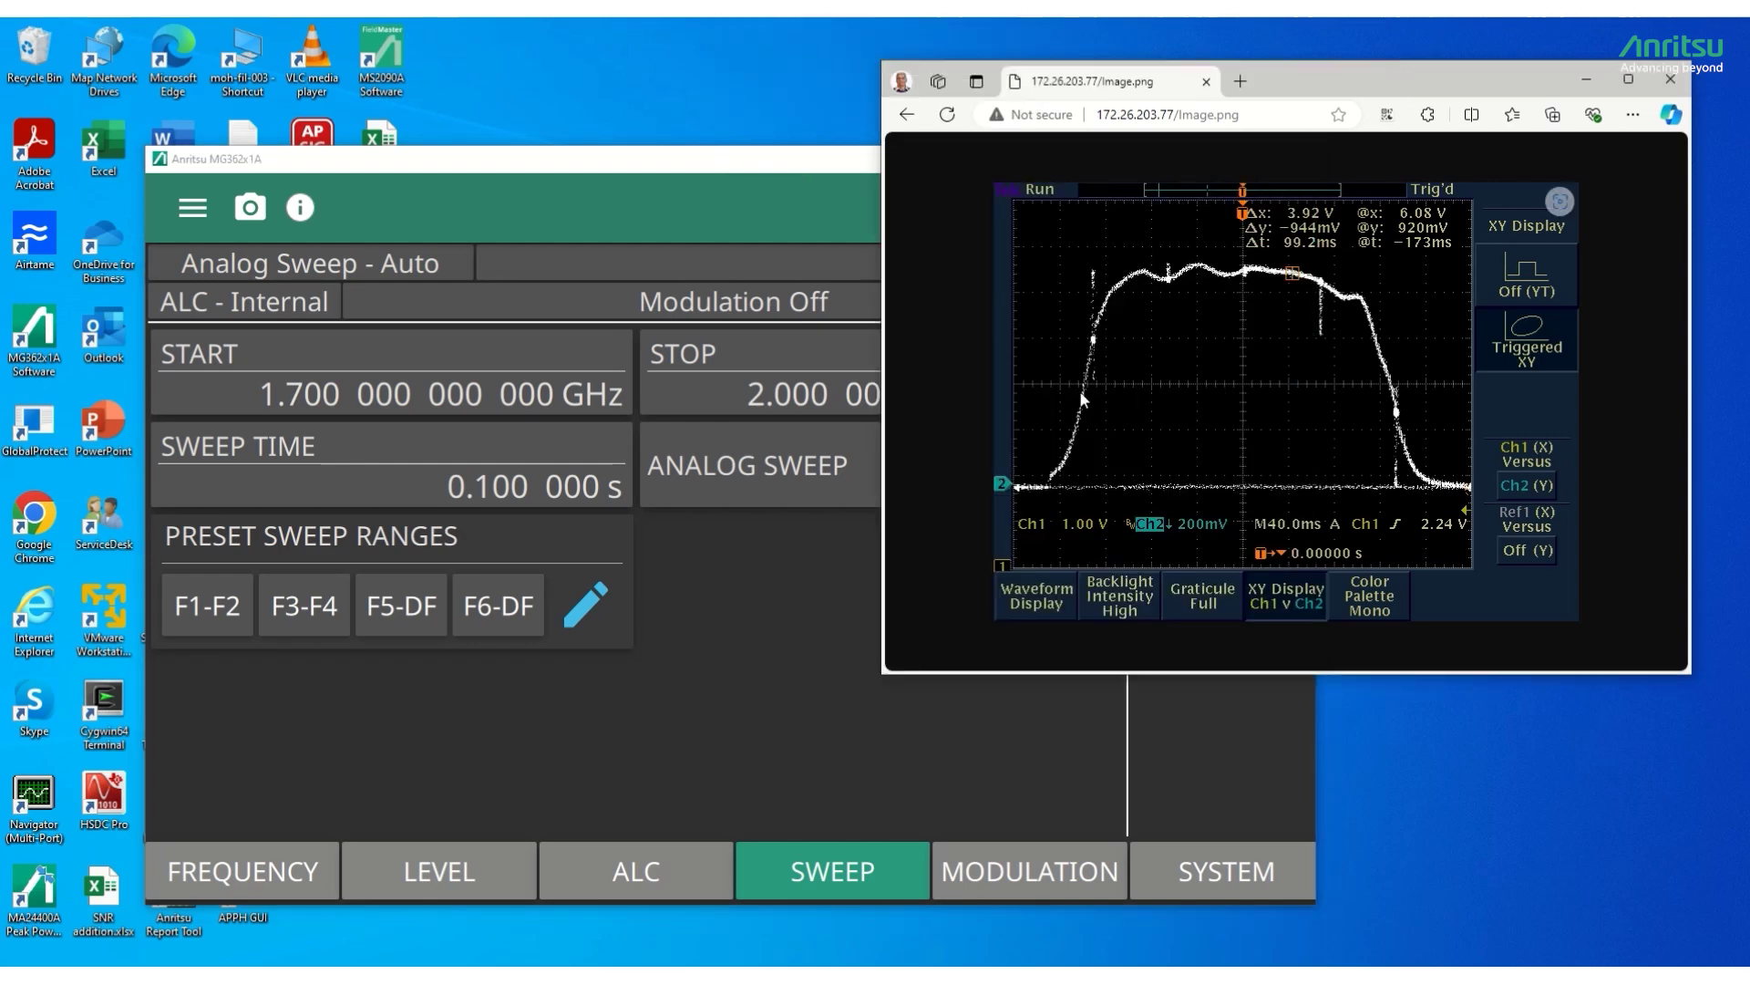